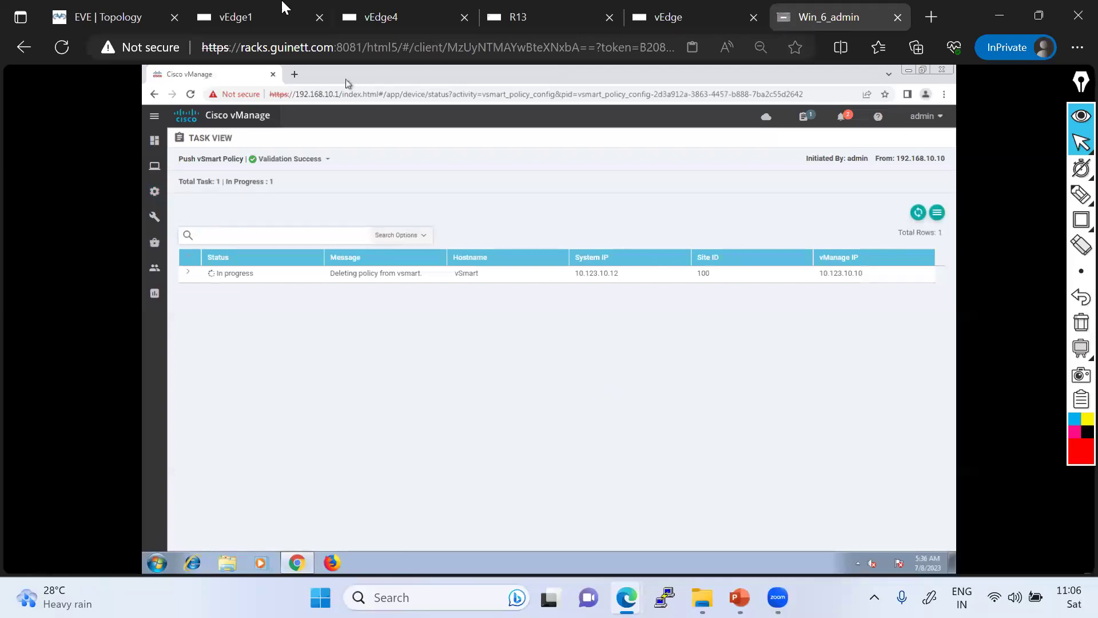
- Confirm the vSmart policy removal shows Success, then rerun the traceroute to 15.15.15.15 on R13
click(919, 213)
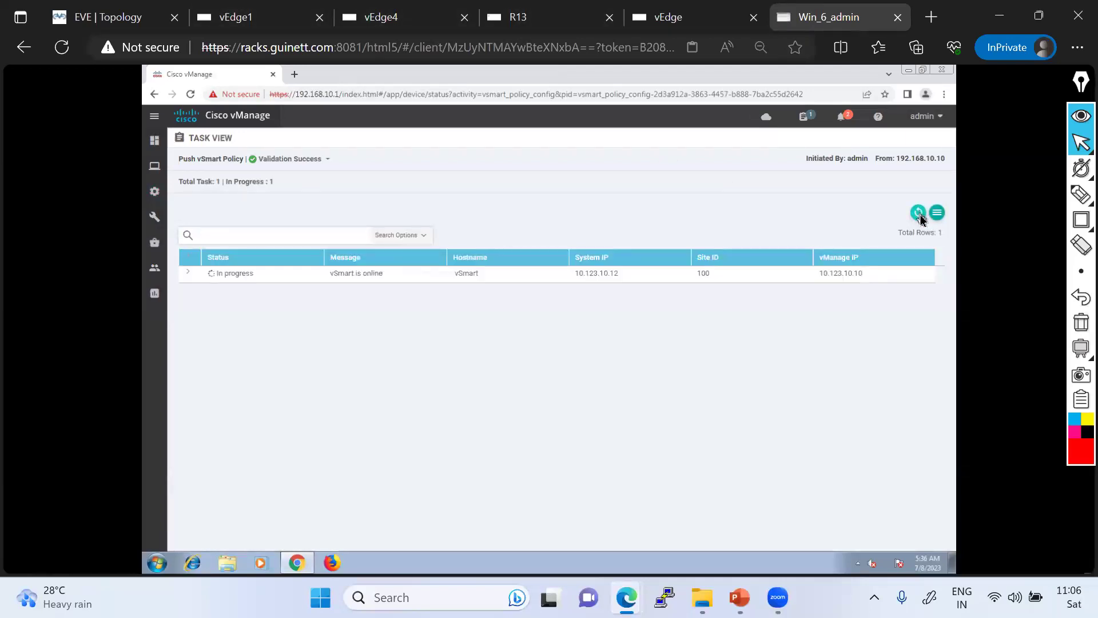
click(520, 22)
key(Up)
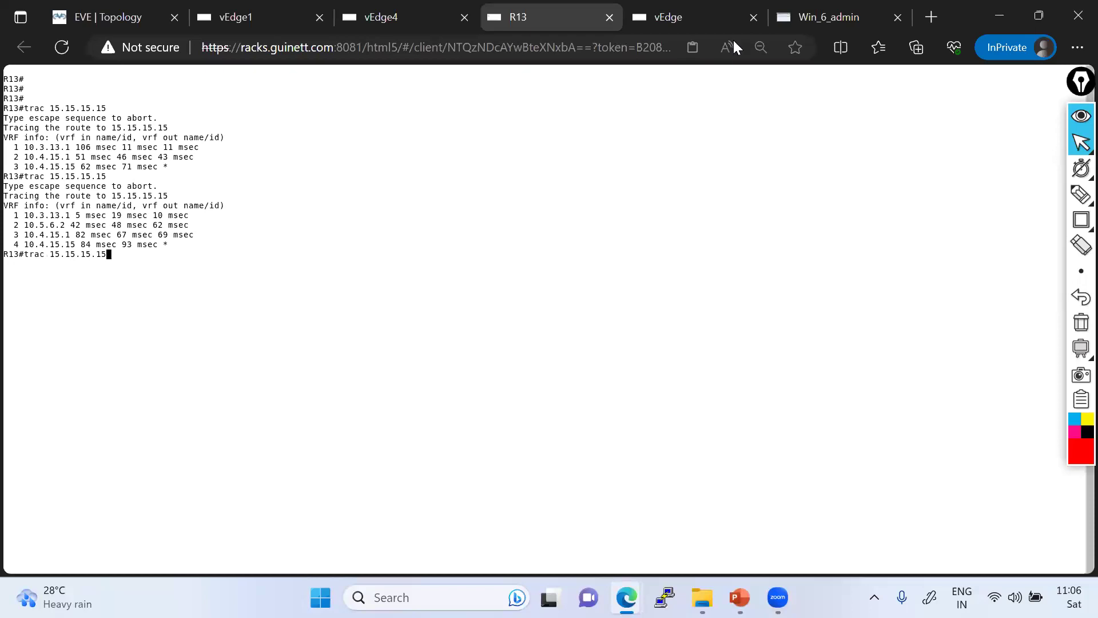
click(812, 16)
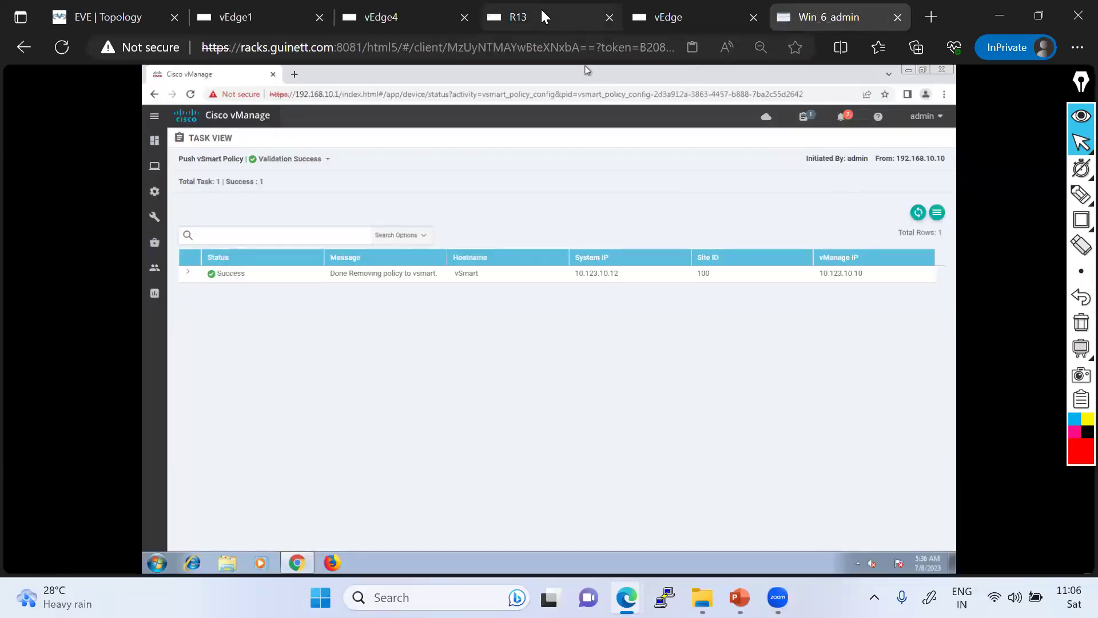
click(542, 12)
key(Return)
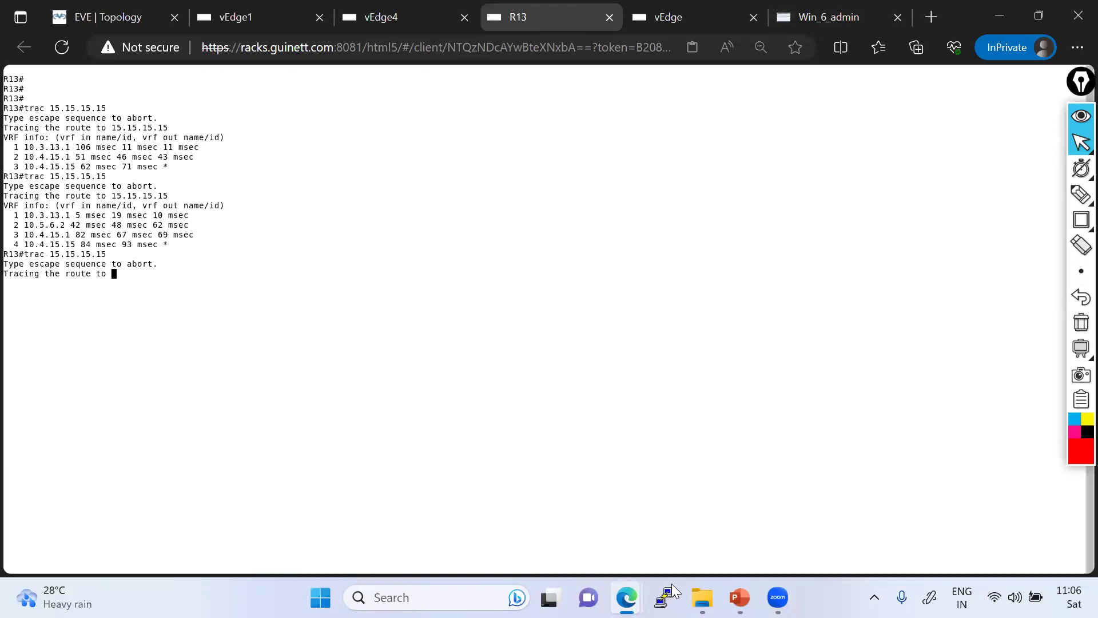
- Open the Lab_Guide folder in My_Training and the HUB and Spoke_Routing Word document
key(alt+Tab)
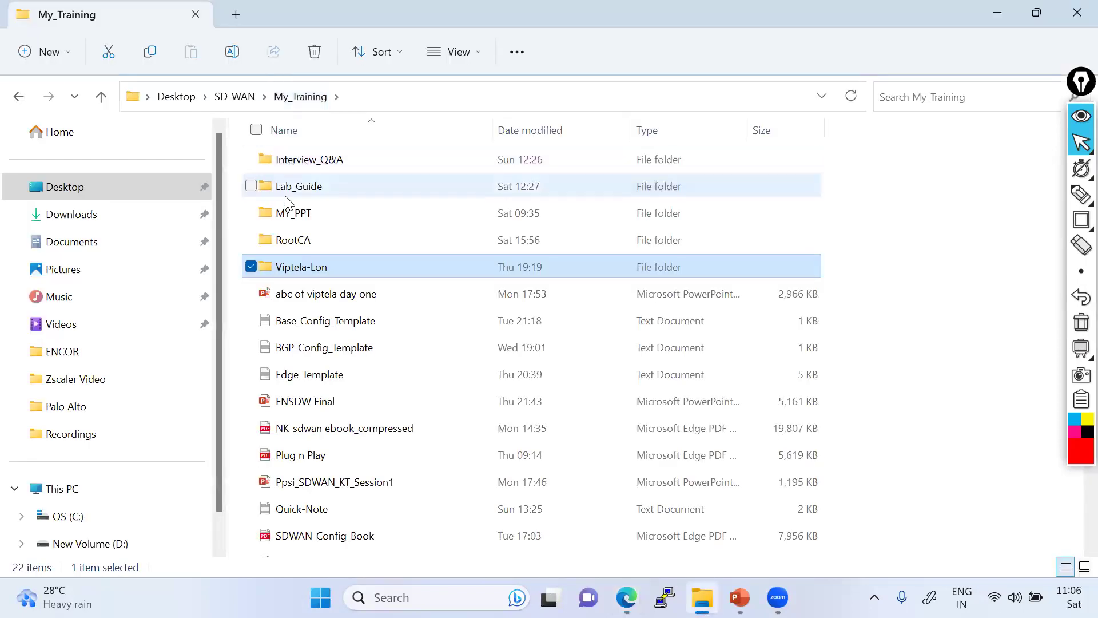
click(296, 192)
double_click(295, 192)
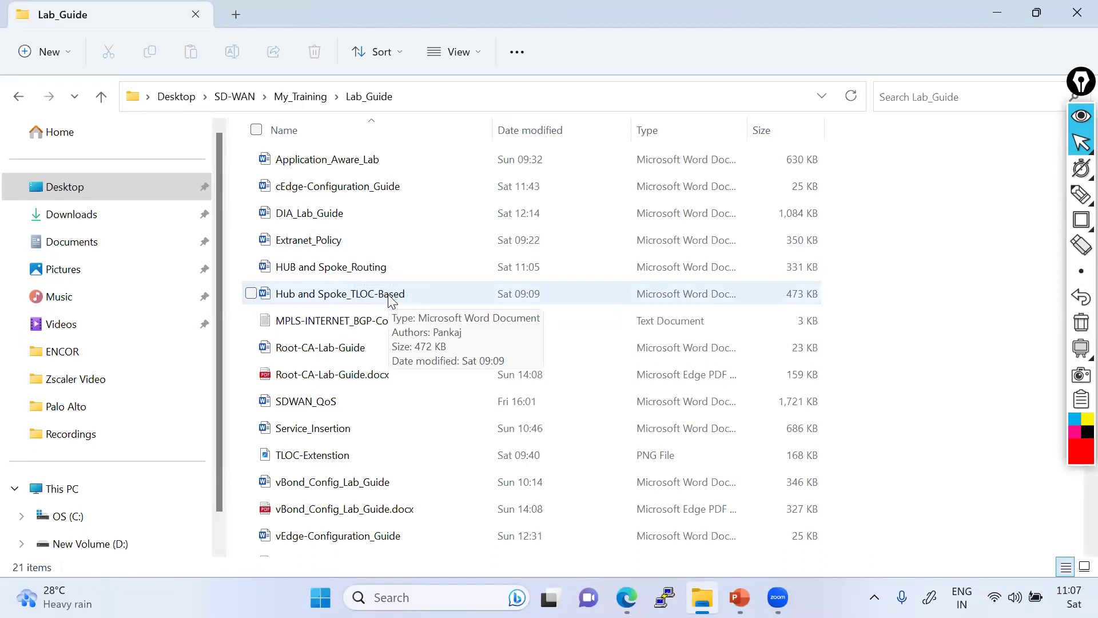
double_click(347, 272)
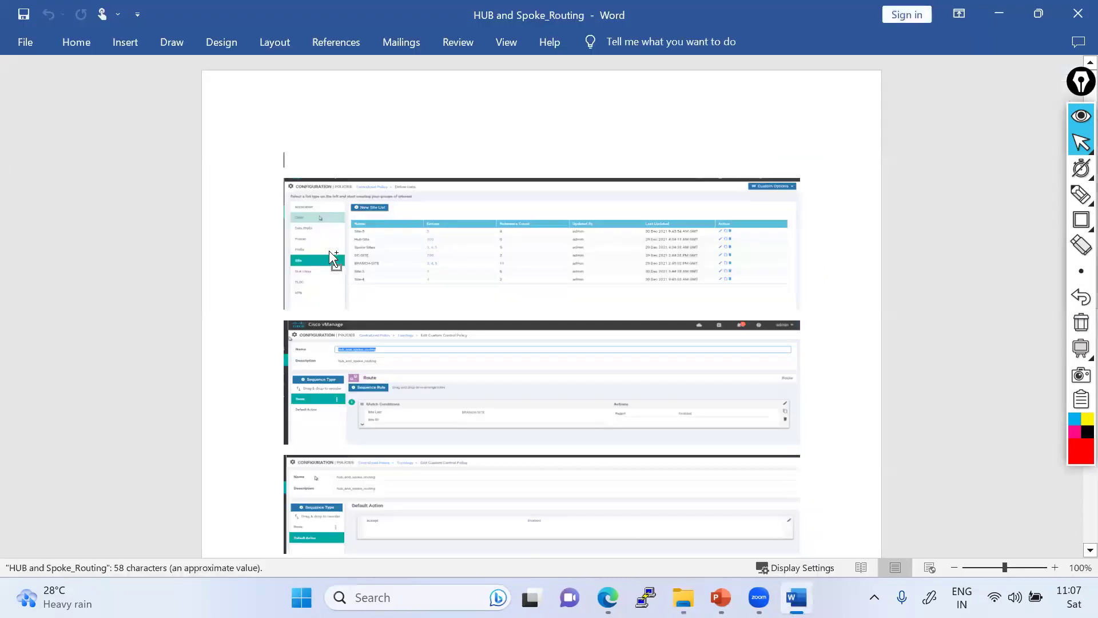
- Scroll through the site-list and hub_and_spoke_routing policy screenshots, then return to the browser
scroll(338, 226, up, 5)
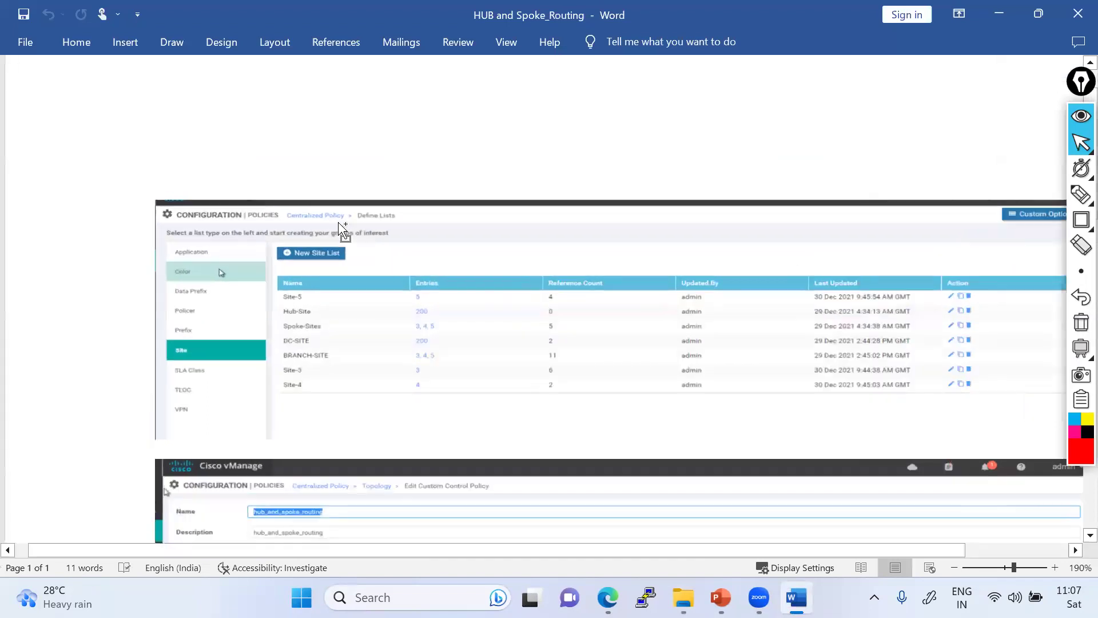
scroll(342, 223, down, 2)
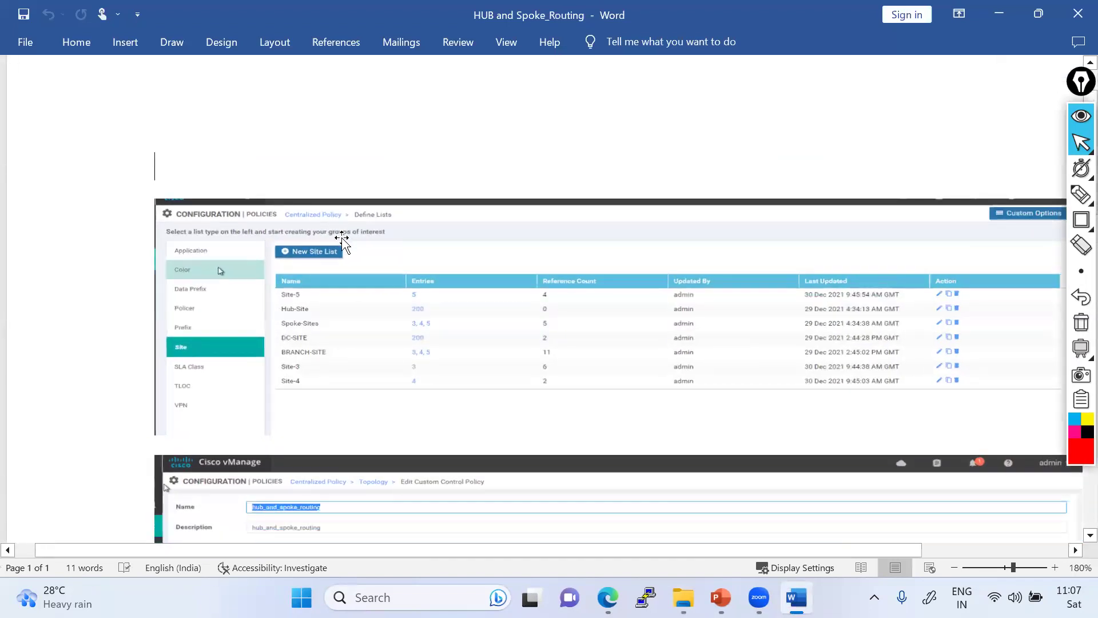
scroll(343, 243, down, 3)
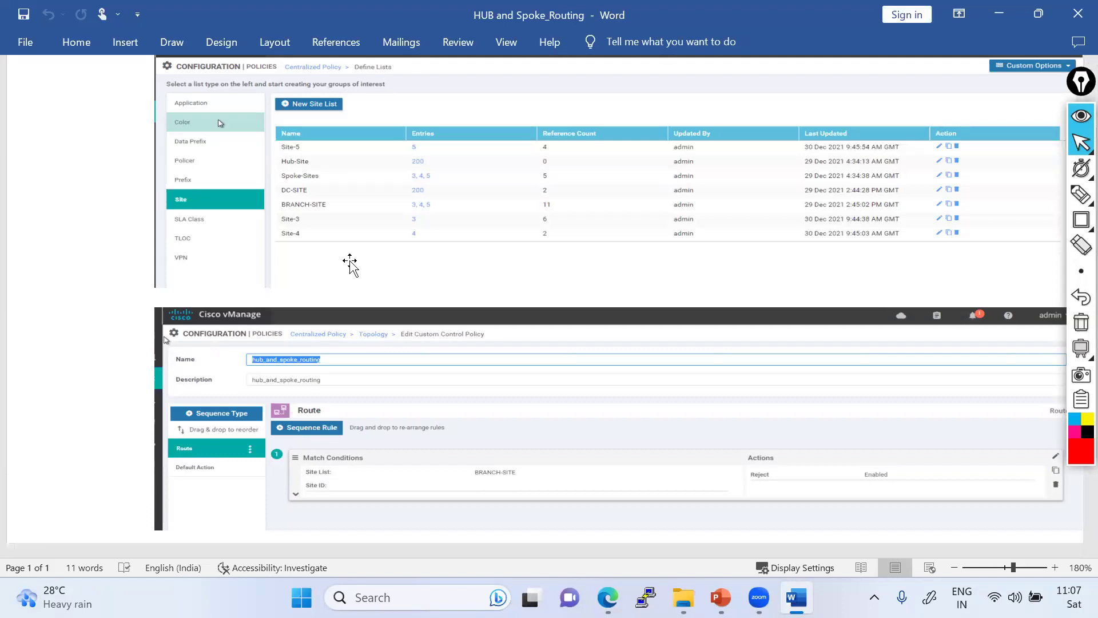
key(alt+Tab)
key(alt+Tab)
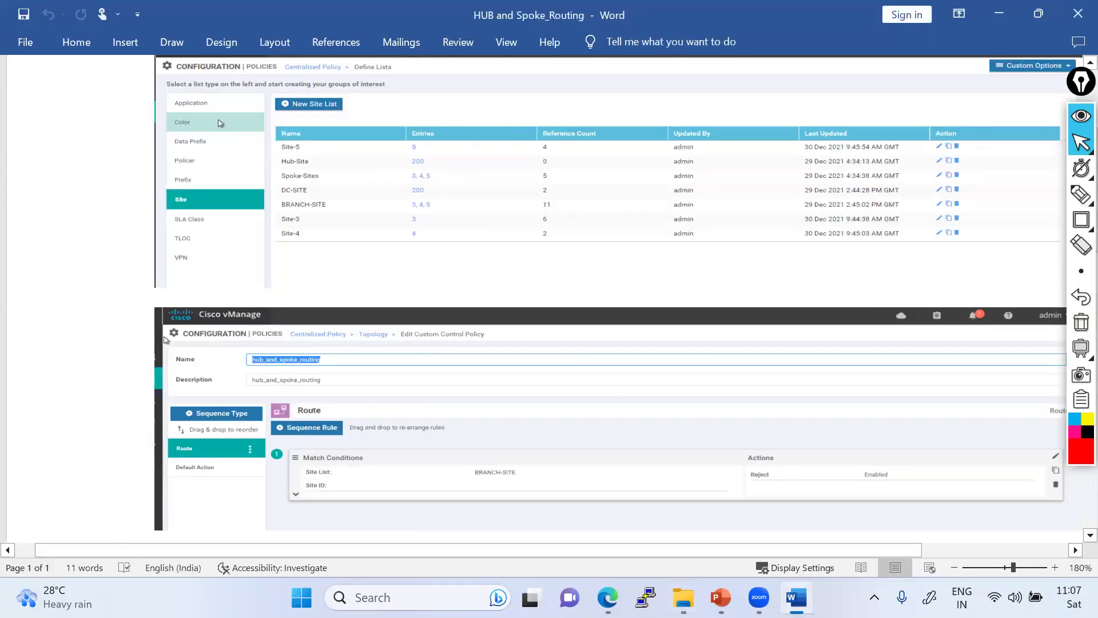
click(608, 598)
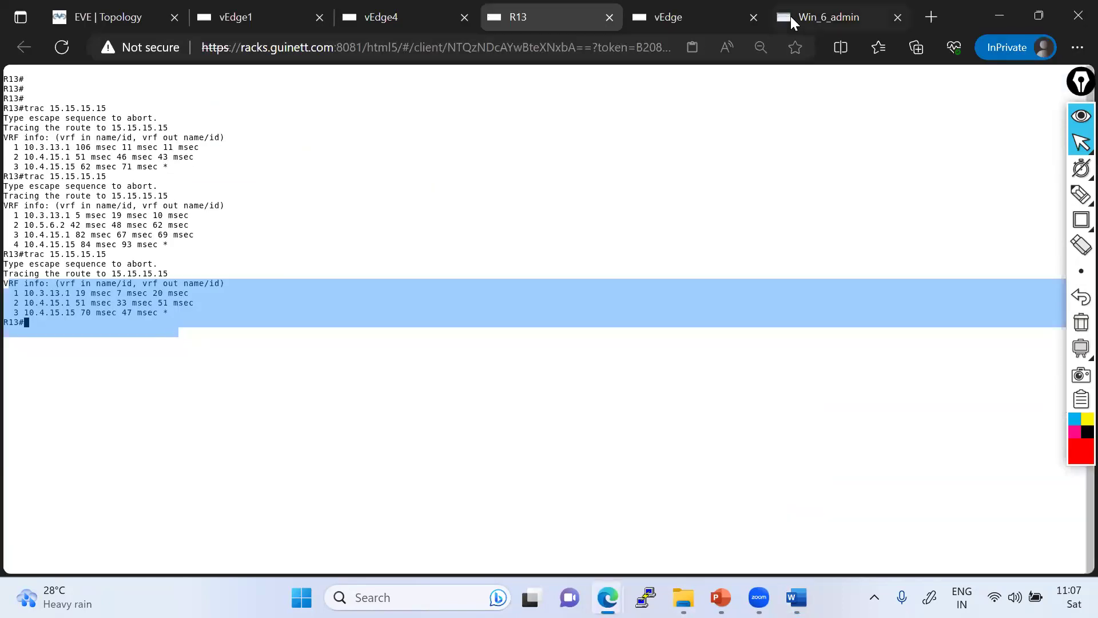
- In the Win_6_admin session, go to Configuration > Policies and add a centralized policy
click(808, 17)
mouse_move(154, 192)
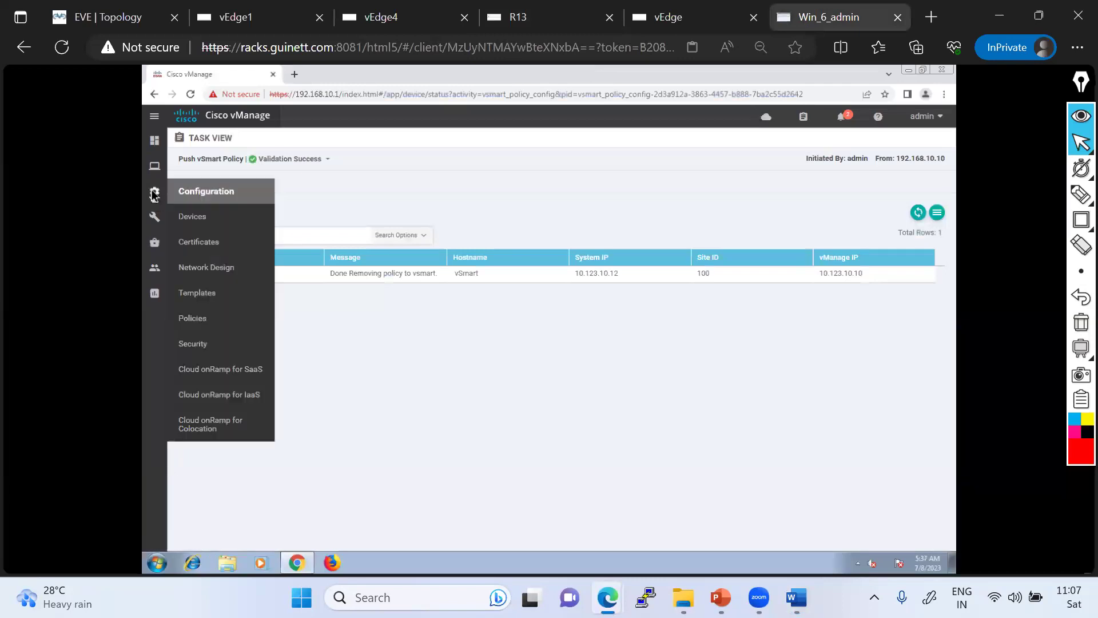
click(204, 322)
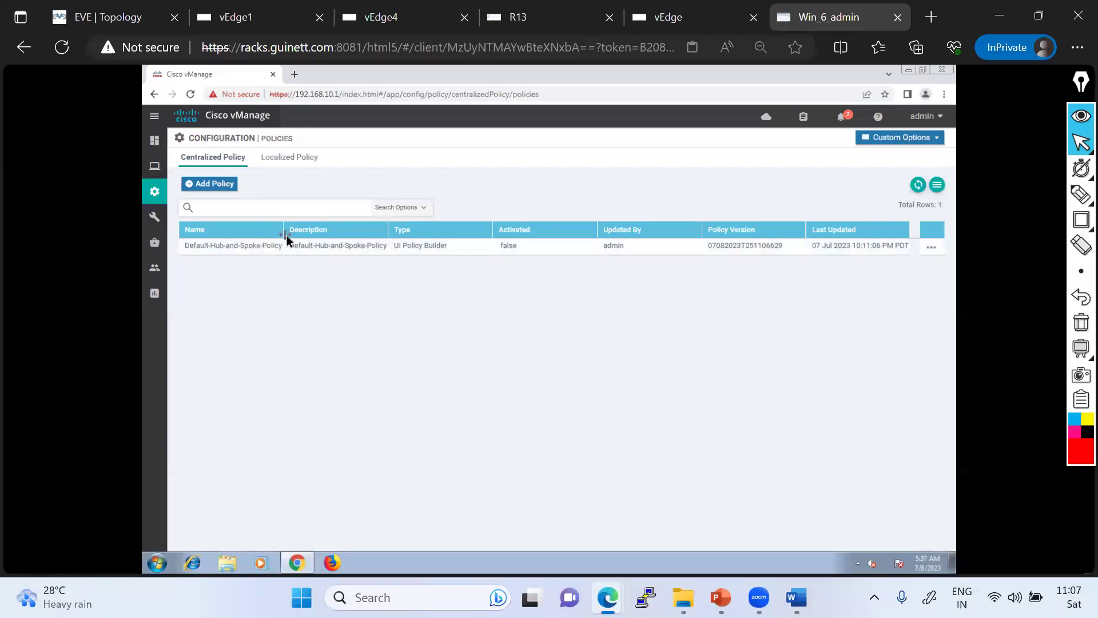
click(220, 187)
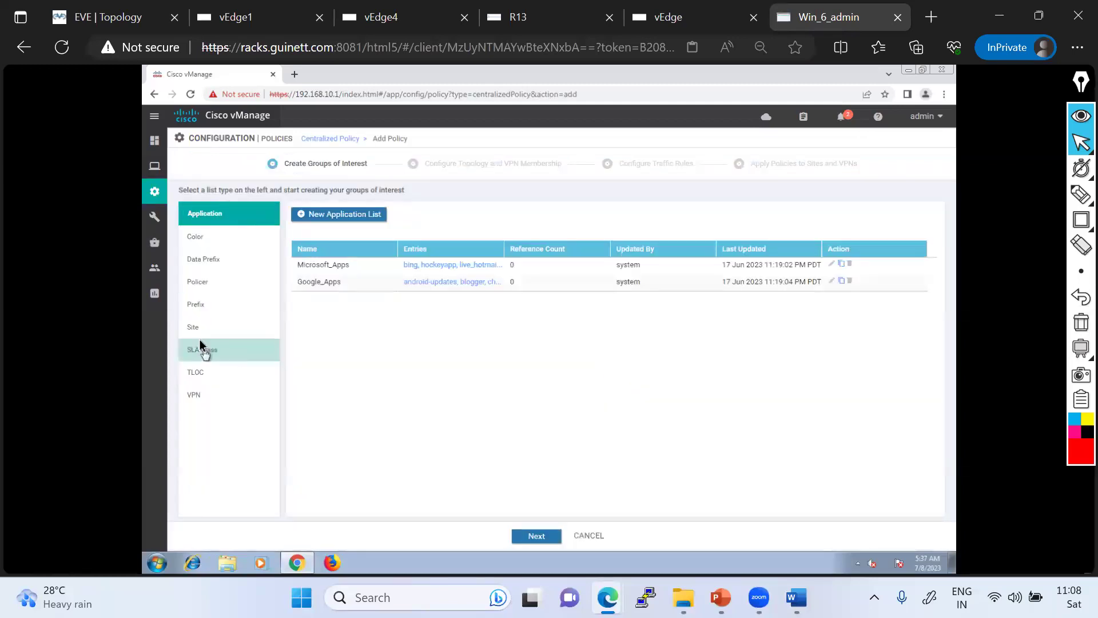
- Create site list Site3 containing site ID 3
click(197, 326)
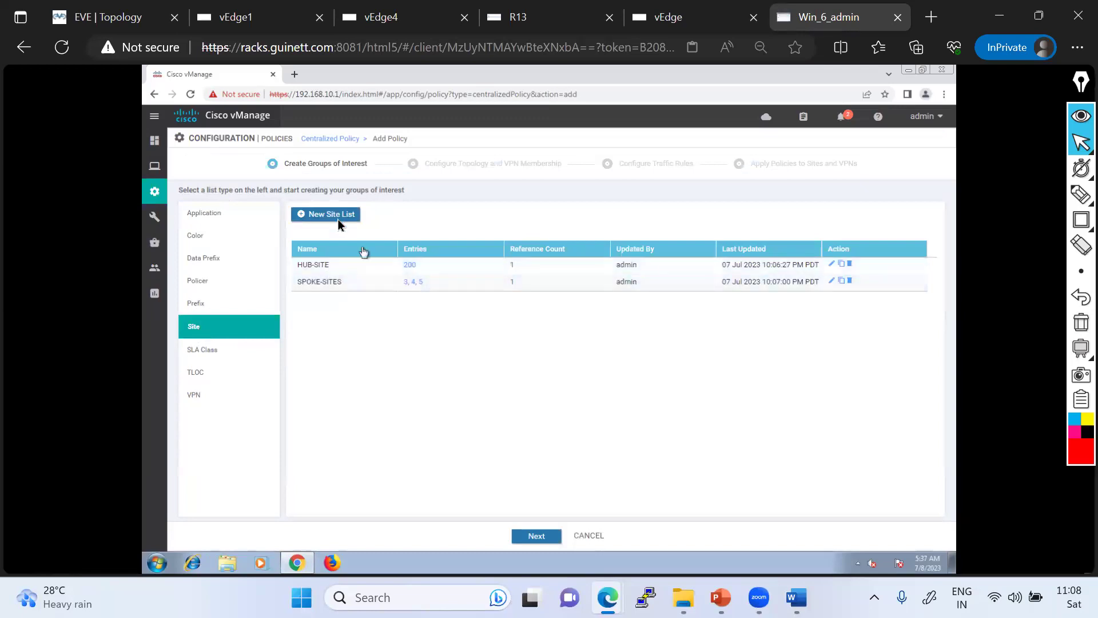
click(338, 223)
click(332, 261)
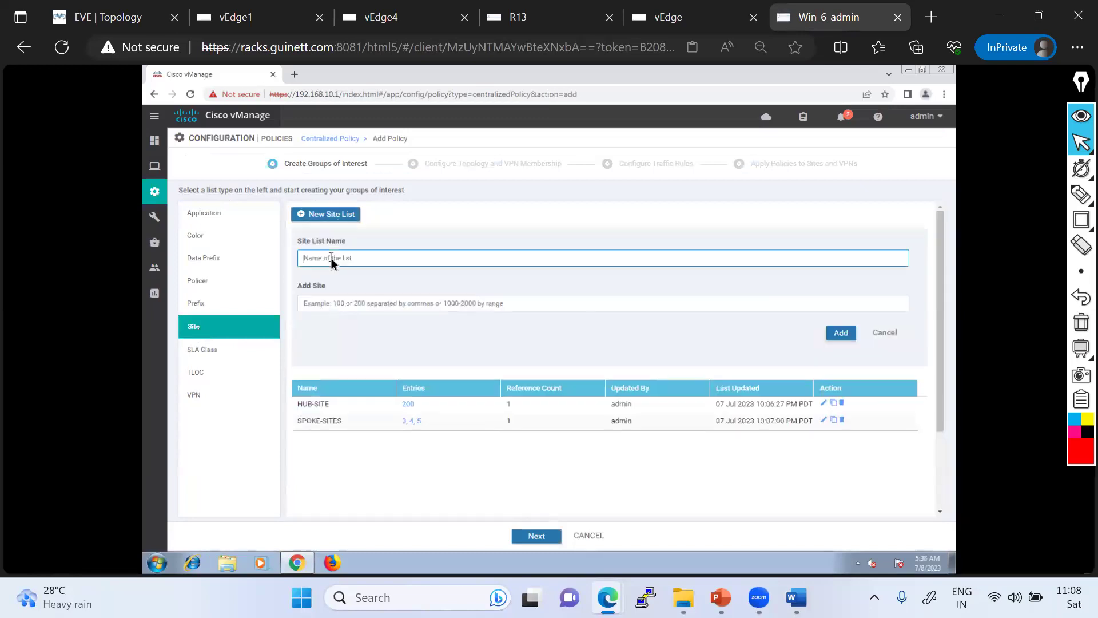
text(Site3)
click(328, 303)
text(3)
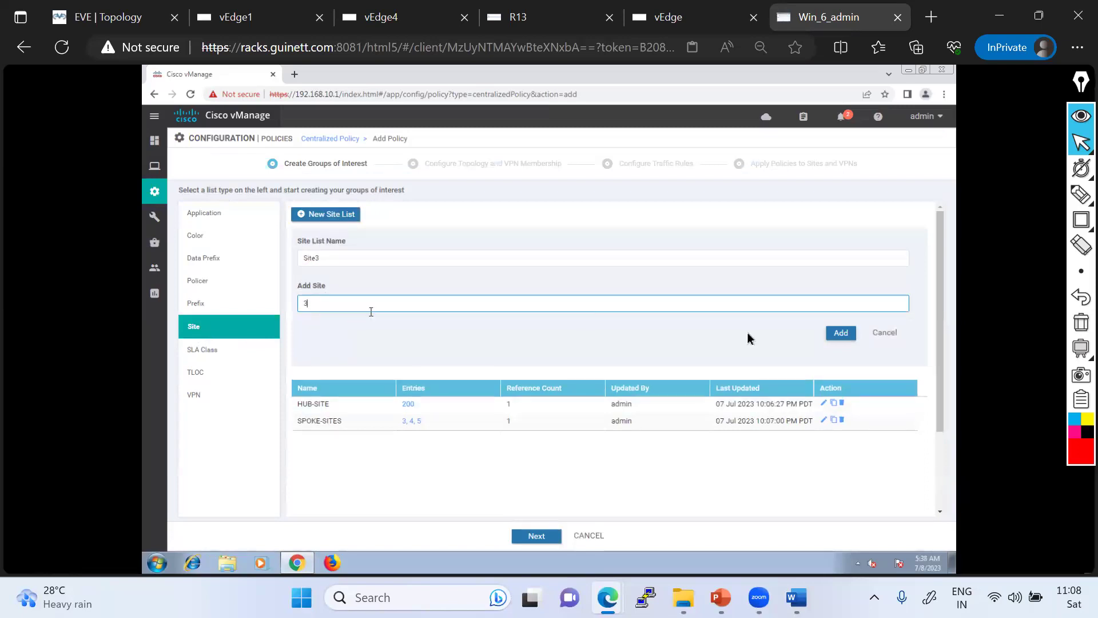
click(841, 333)
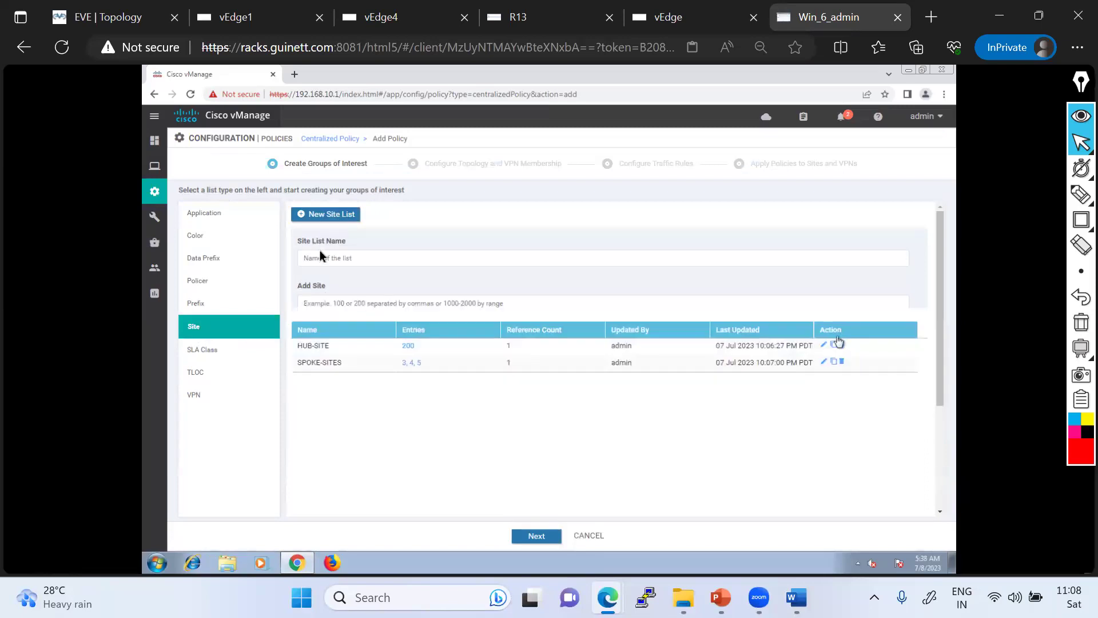
- Create site list Site4 containing site ID 4
click(327, 215)
click(334, 261)
text(Site4)
click(316, 306)
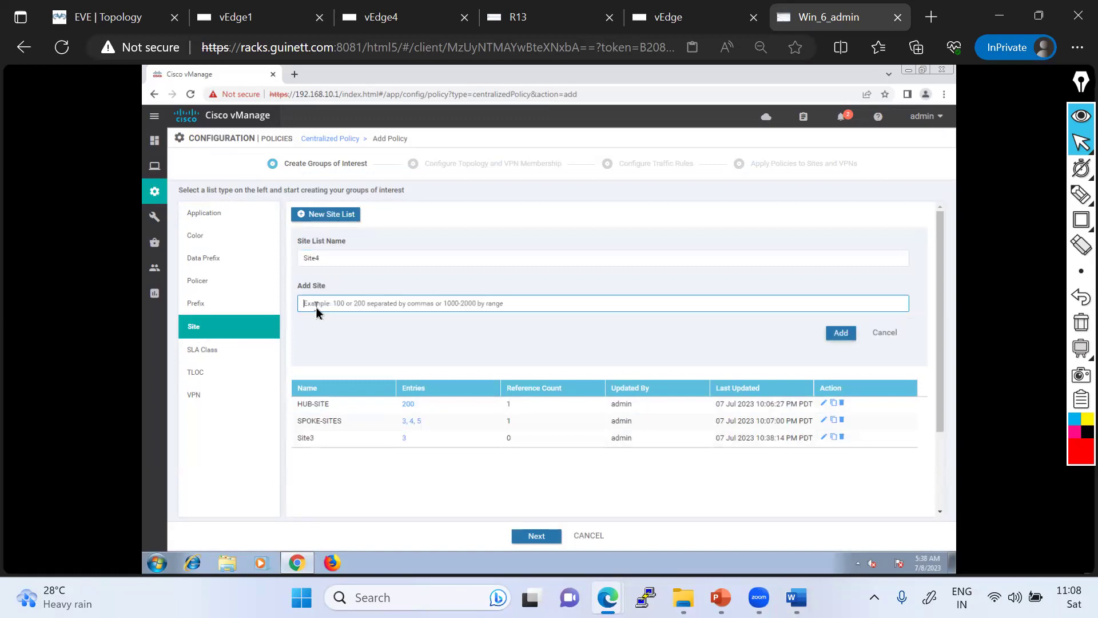
text(4)
click(838, 335)
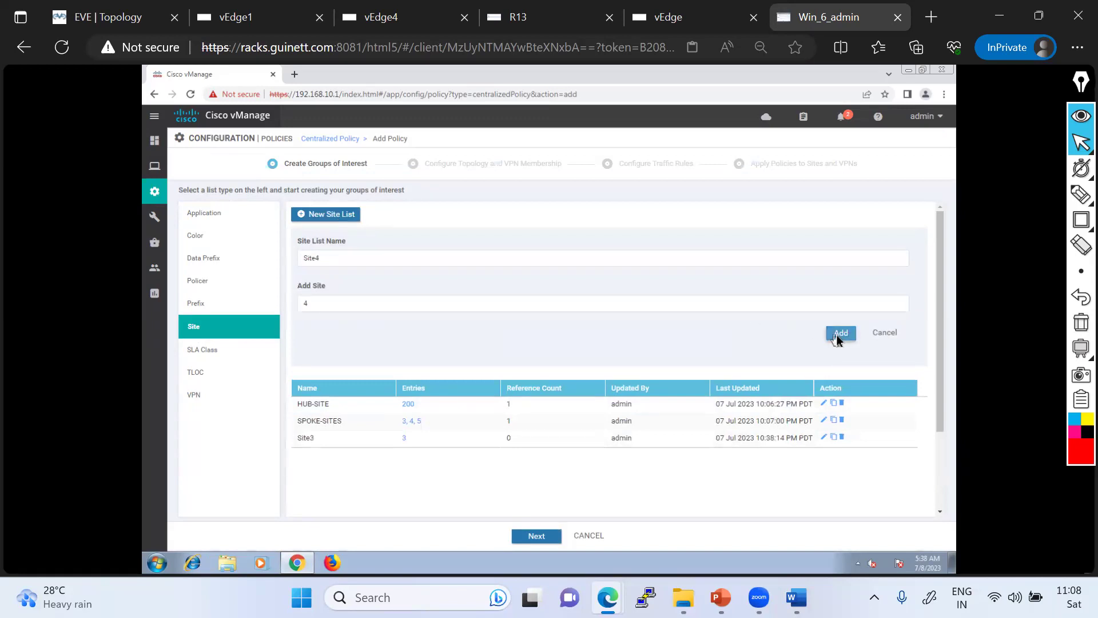
- Create site list Site5 containing site ID 5 and continue to the topology step
click(324, 216)
click(318, 260)
text(Site5)
click(342, 306)
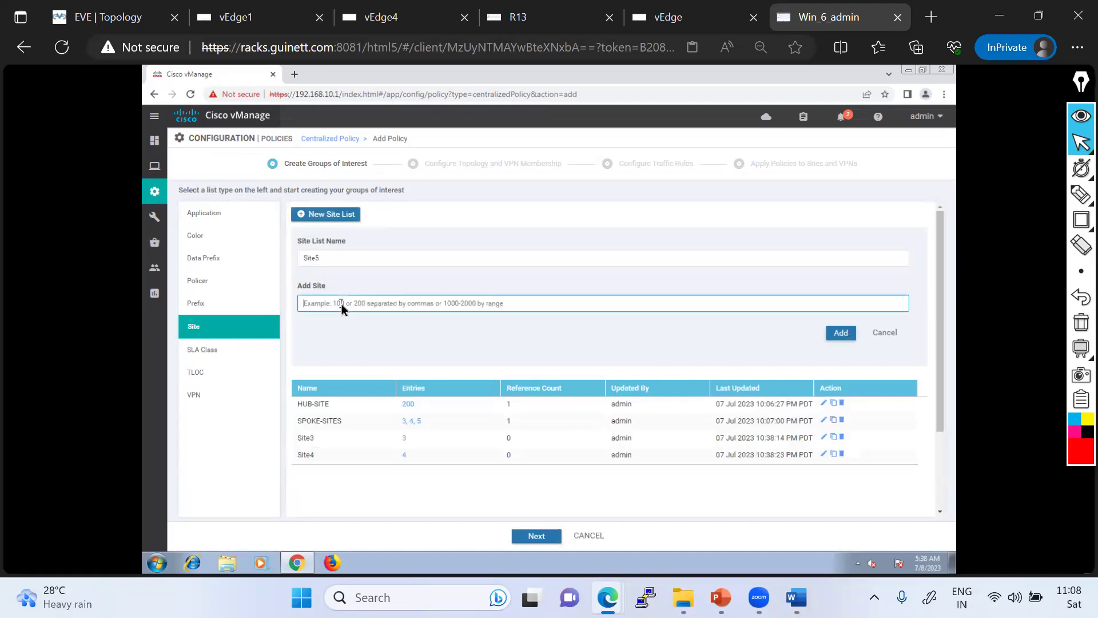
text(5)
click(839, 334)
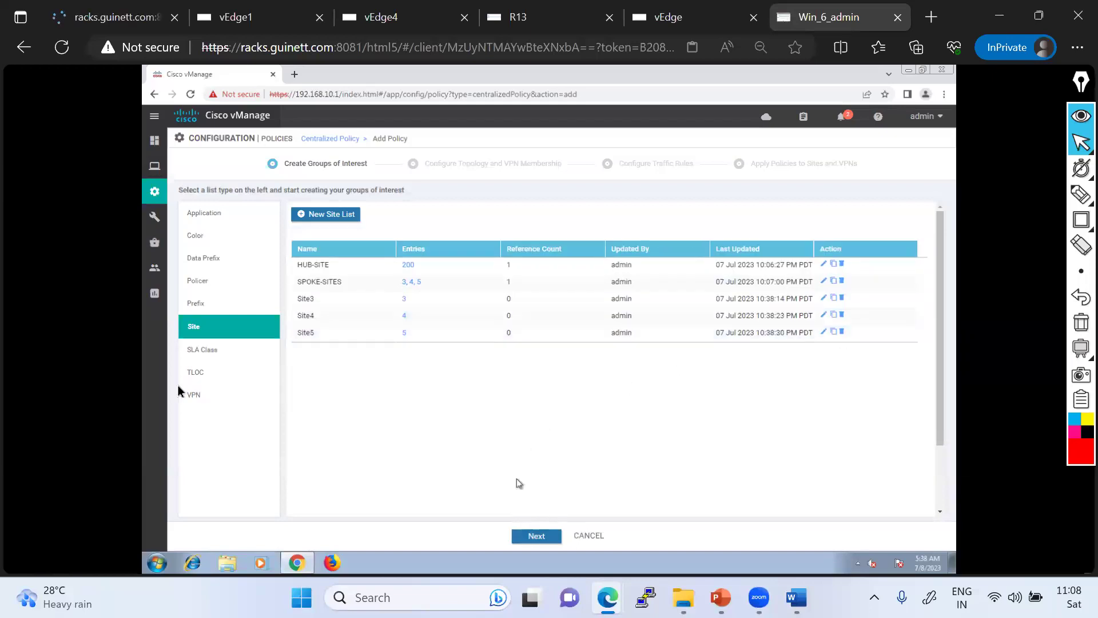
click(535, 539)
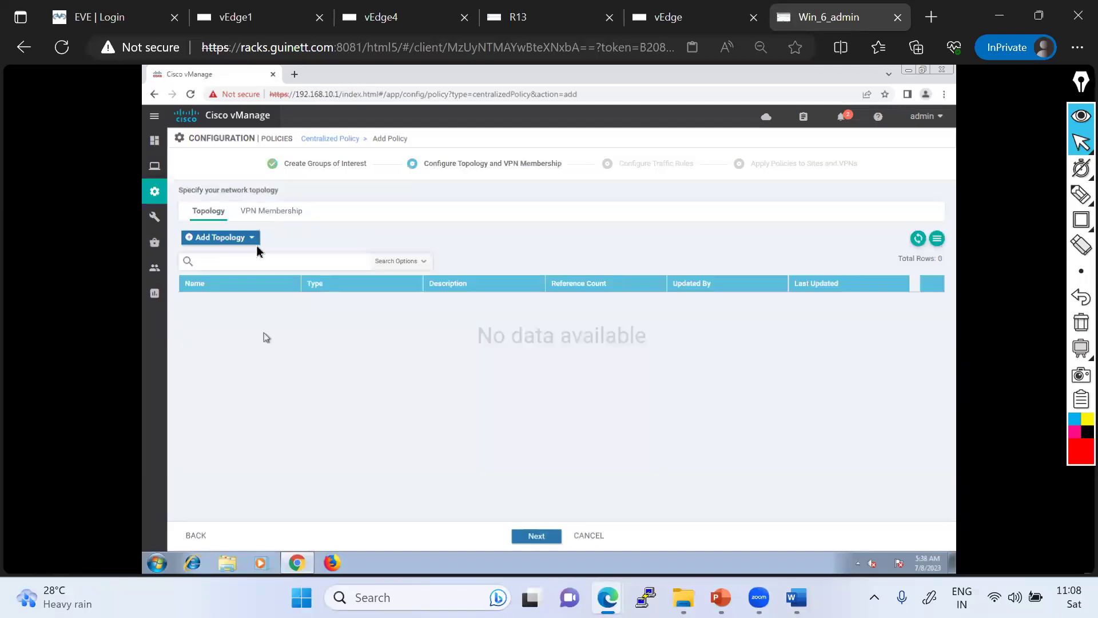
- Add a Custom Control (Route & TLOC) topology
click(251, 237)
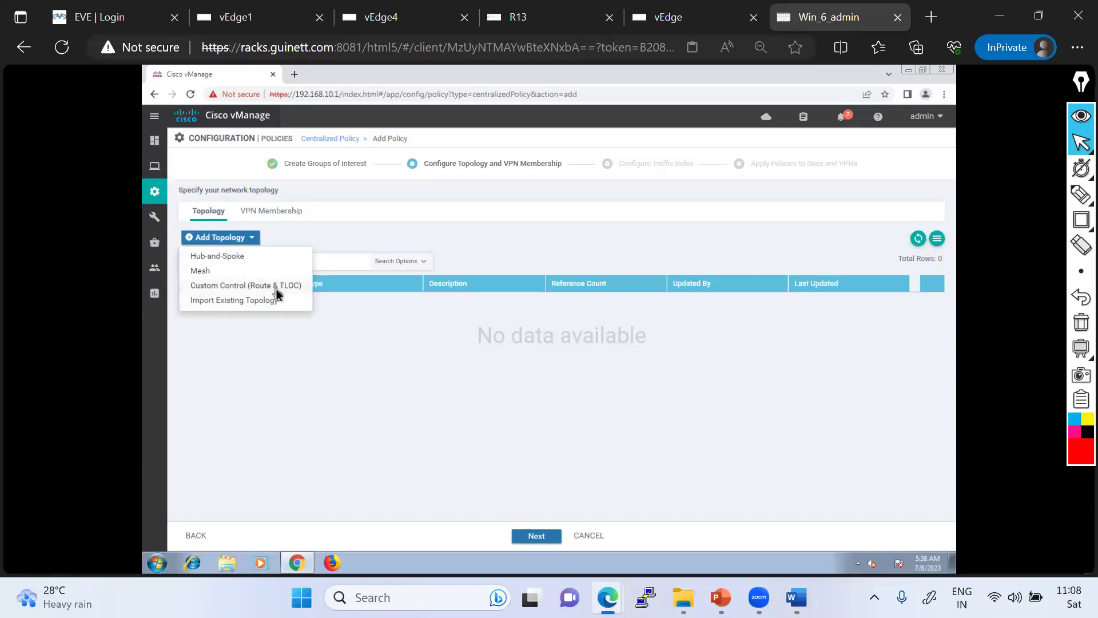
click(211, 286)
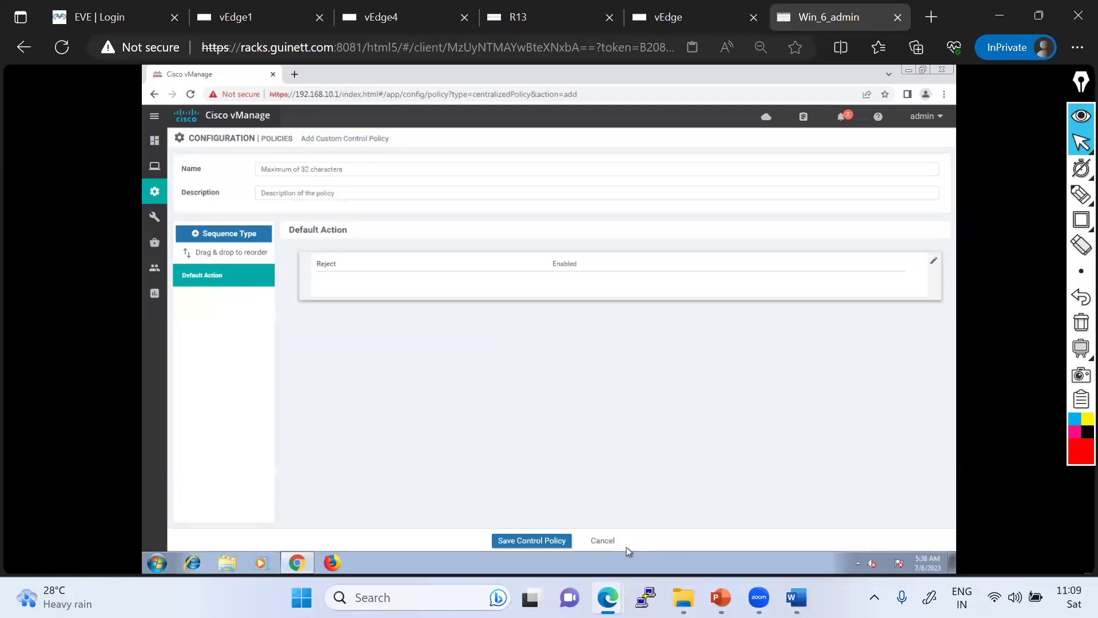
- Enter the policy name Routing-Based-Hub-and-Spoke, checking the lab guide for reference
key(alt+Tab)
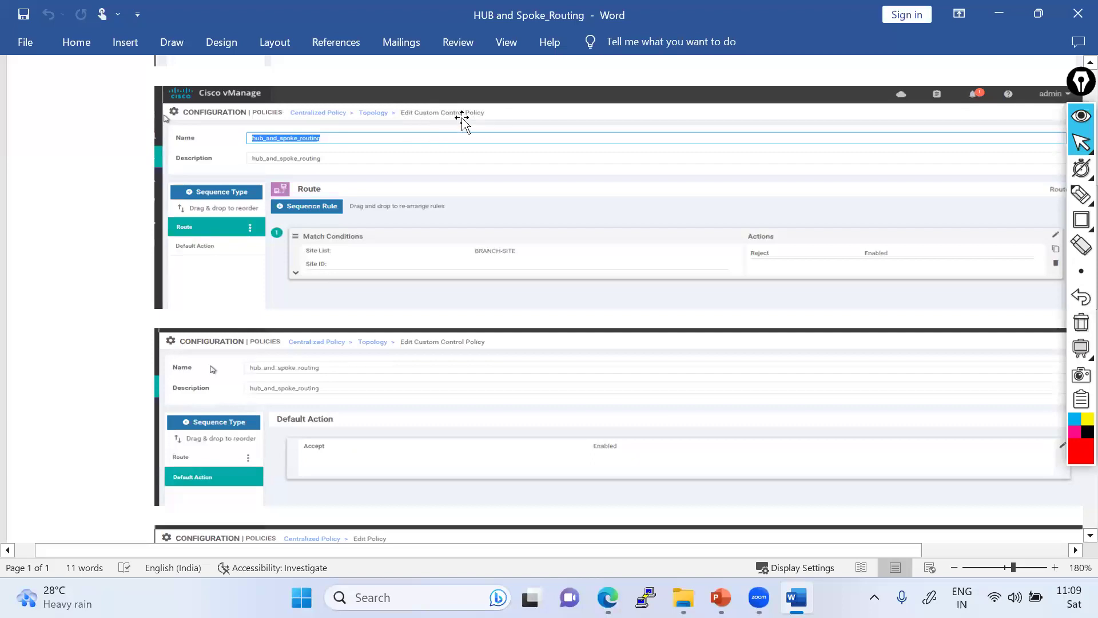
key(alt+Tab)
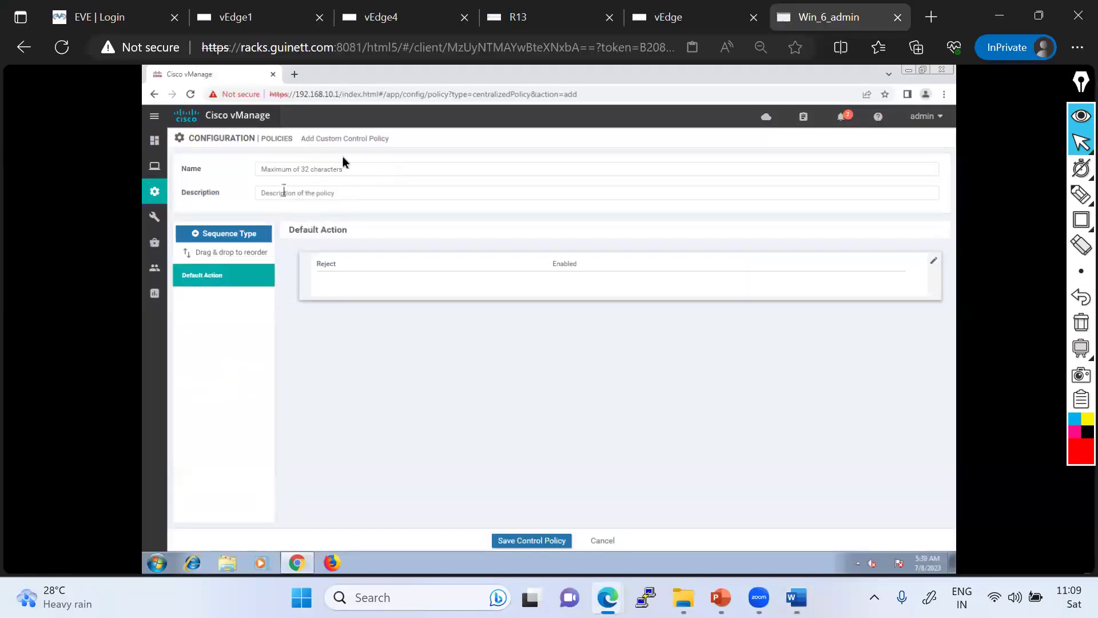
click(295, 172)
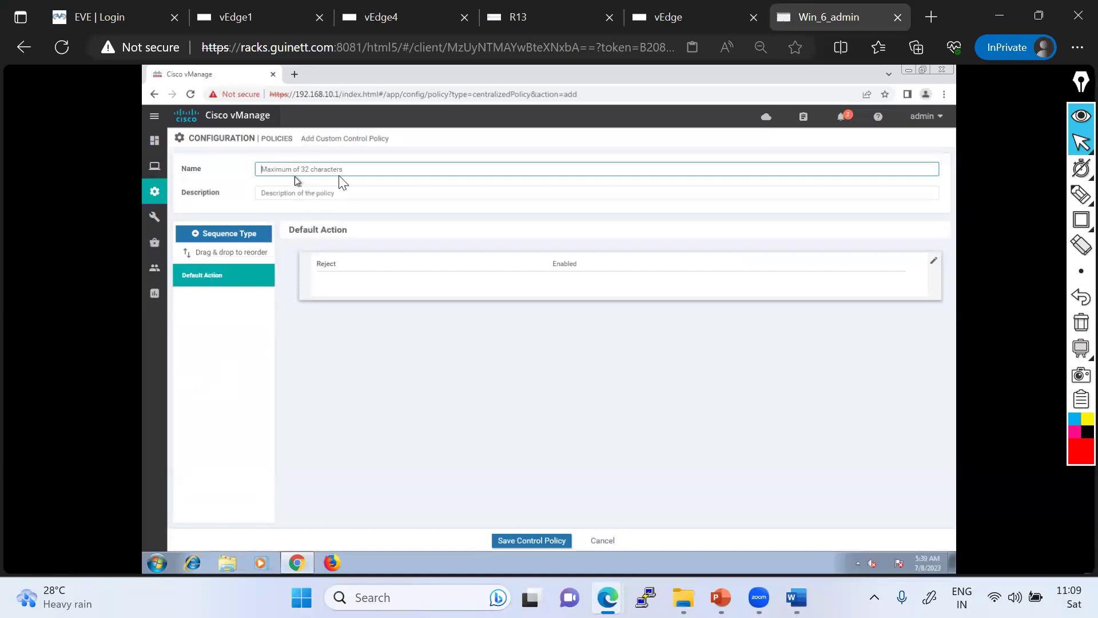
key(alt+Tab)
key(alt+Tab)
click(352, 171)
text(Ro)
- Copy the name into the Description field and add a Route sequence type
key(ctrl+a)
key(ctrl+c)
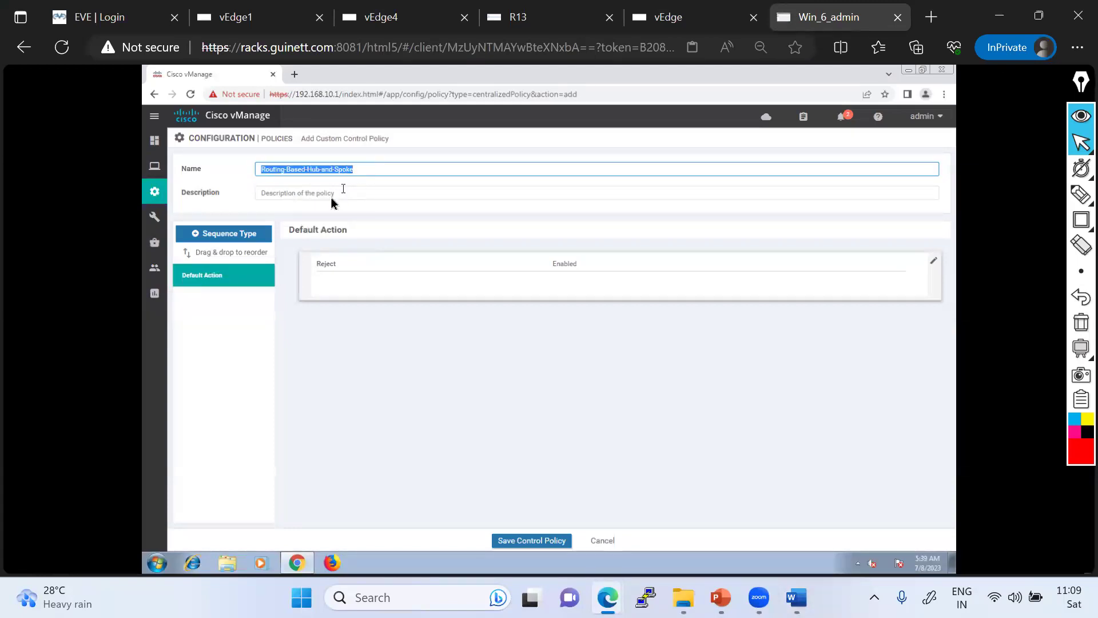
click(332, 197)
key(ctrl+v)
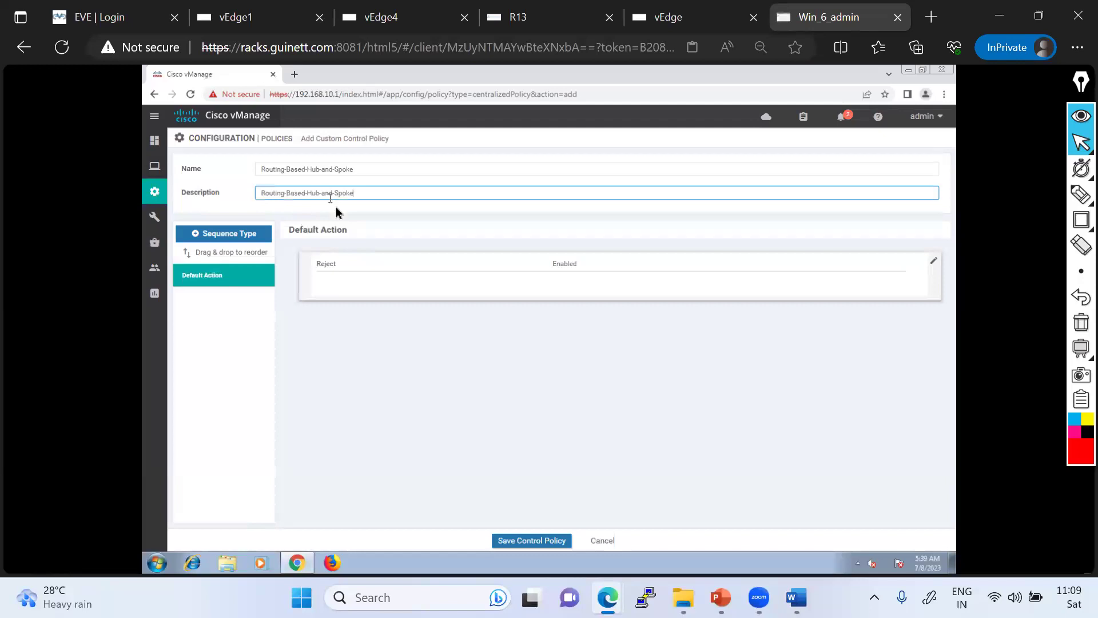
click(237, 236)
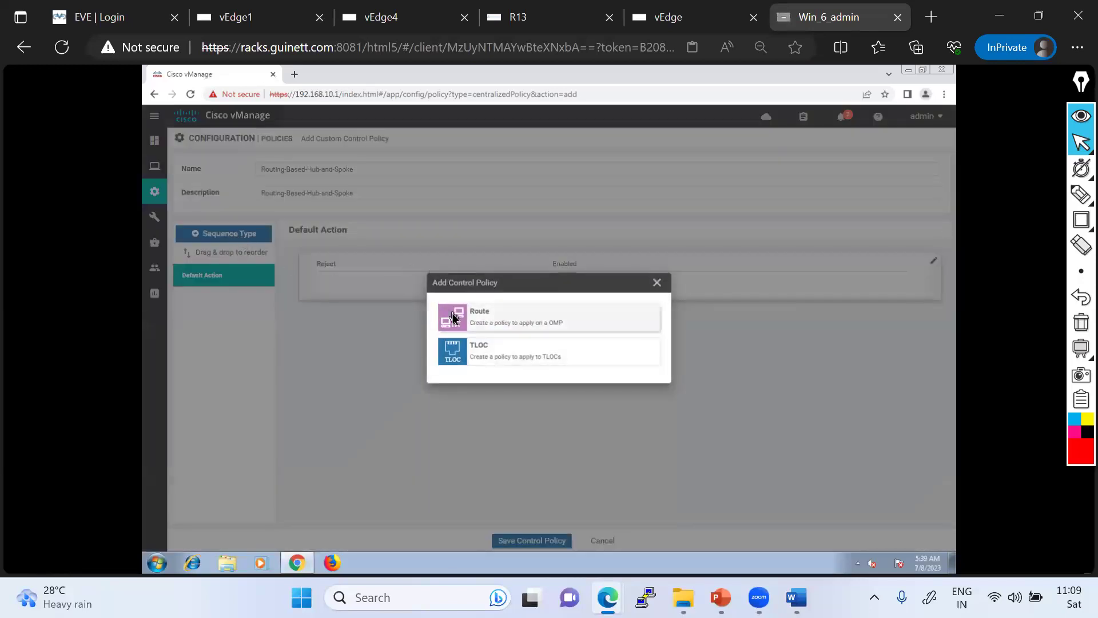
click(483, 322)
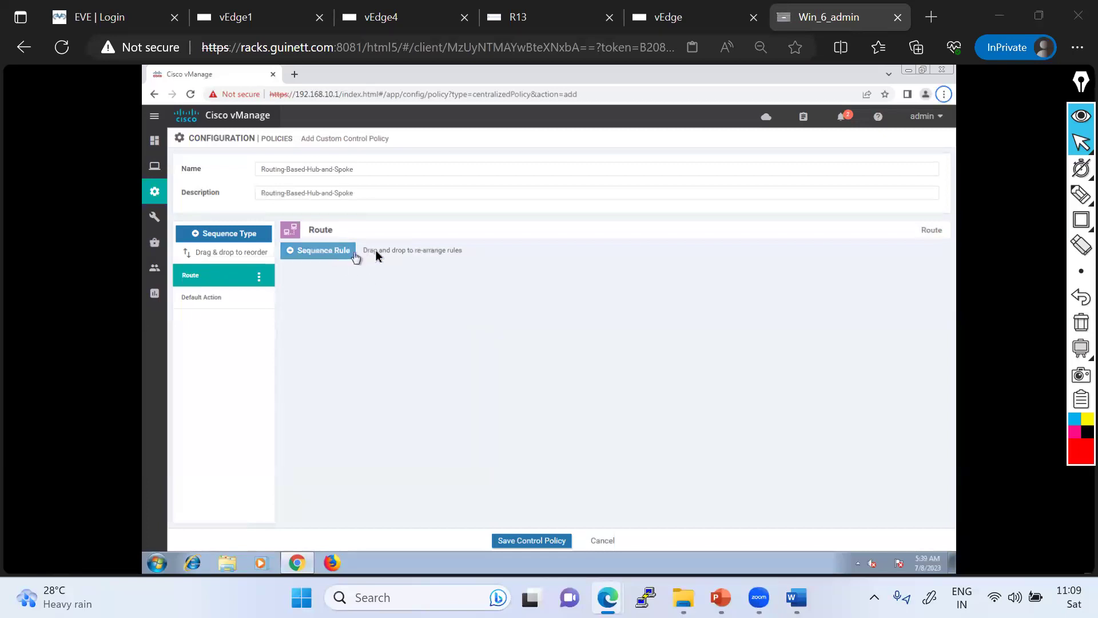
- Highlight the Route sequence rule in the Word reference screenshot, clear it, and minimize Word
key(alt+Tab)
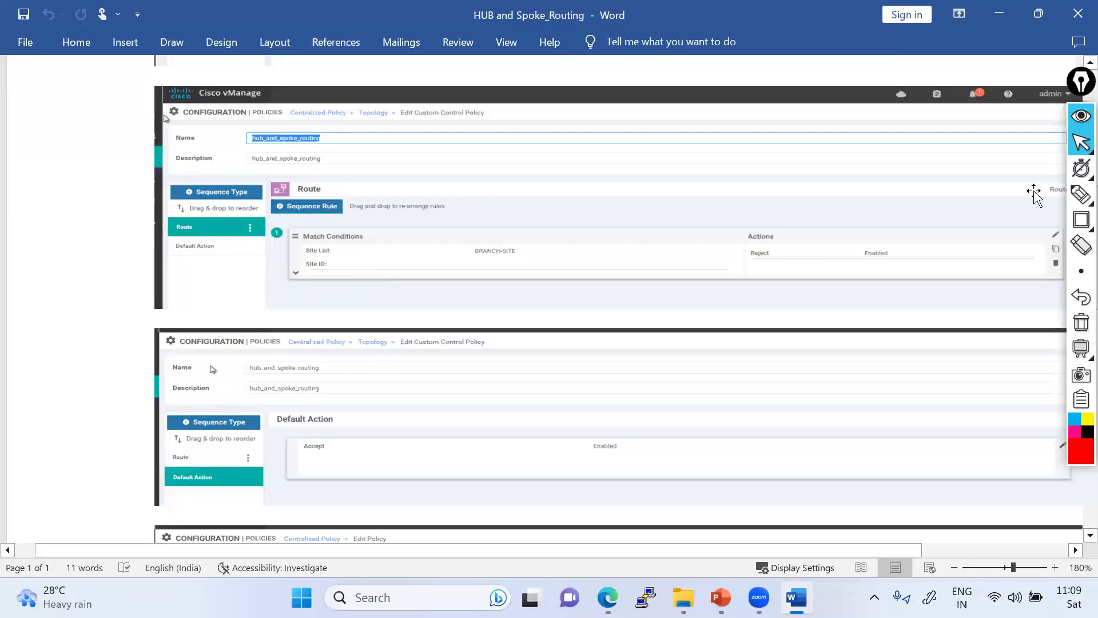
click(1079, 196)
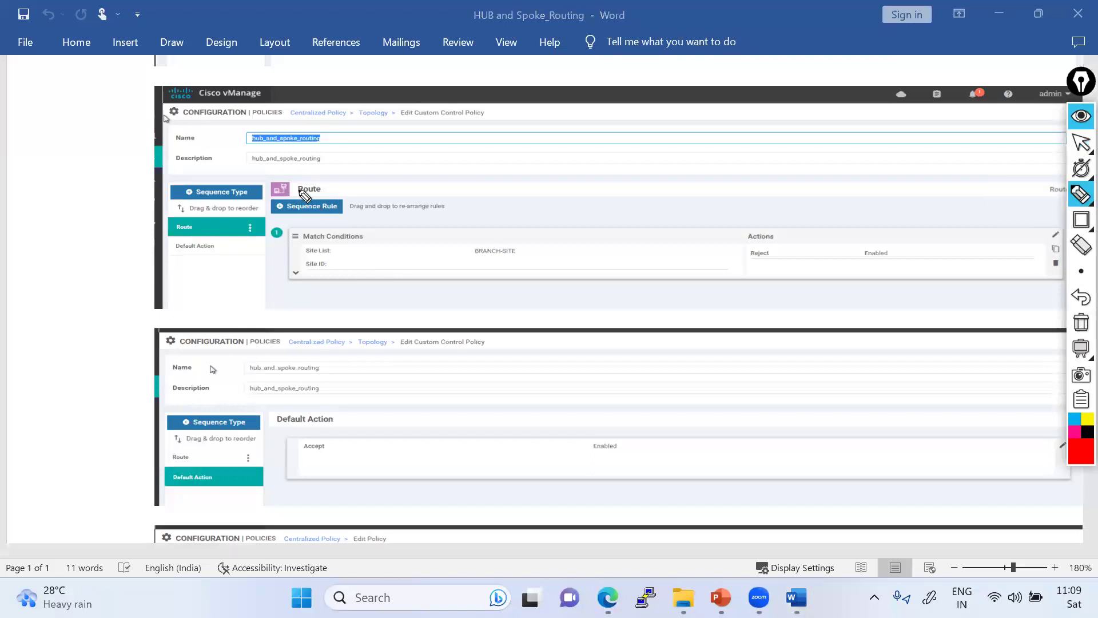
drag(330, 207, 365, 176)
click(1081, 322)
click(1081, 141)
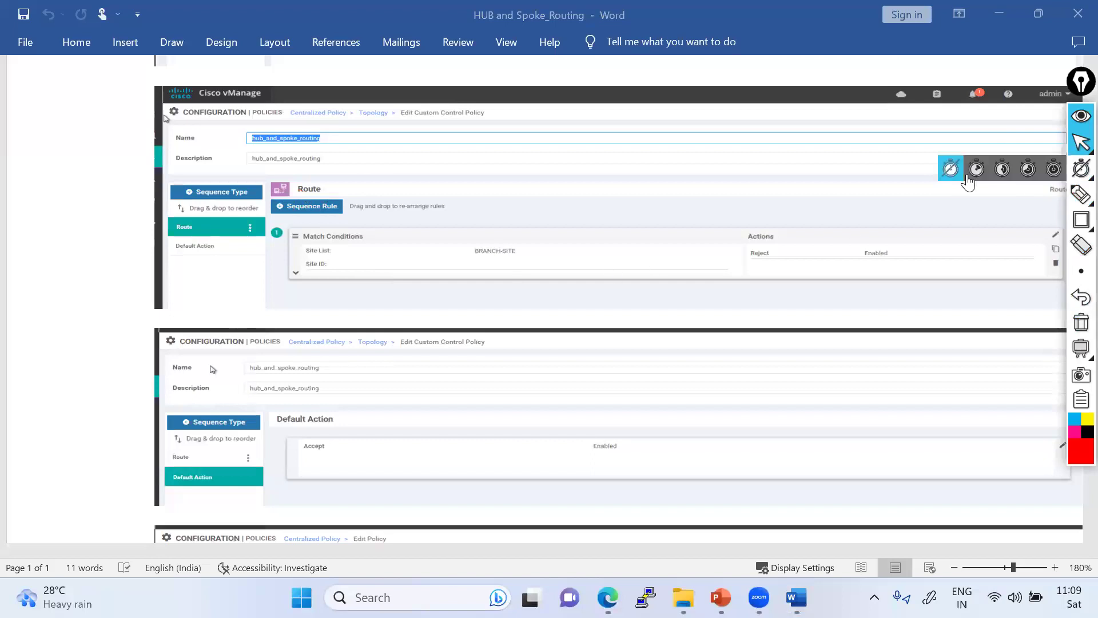
click(1000, 14)
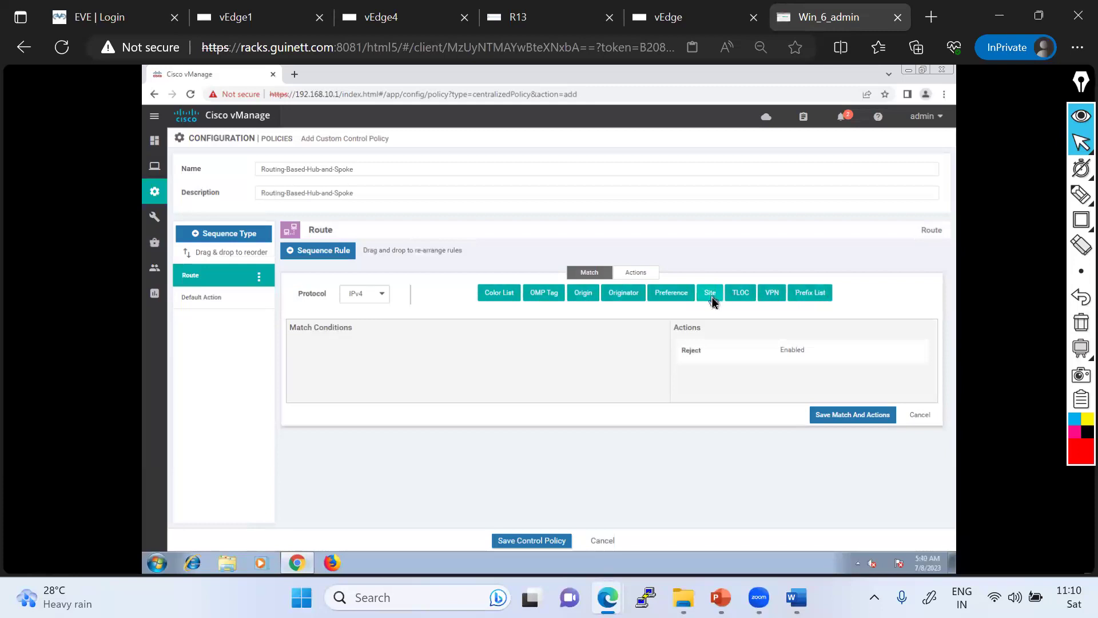
- Set the route rule to match site list SPOKE-SITES with Reject, then switch to the EVE tab
click(710, 293)
click(360, 369)
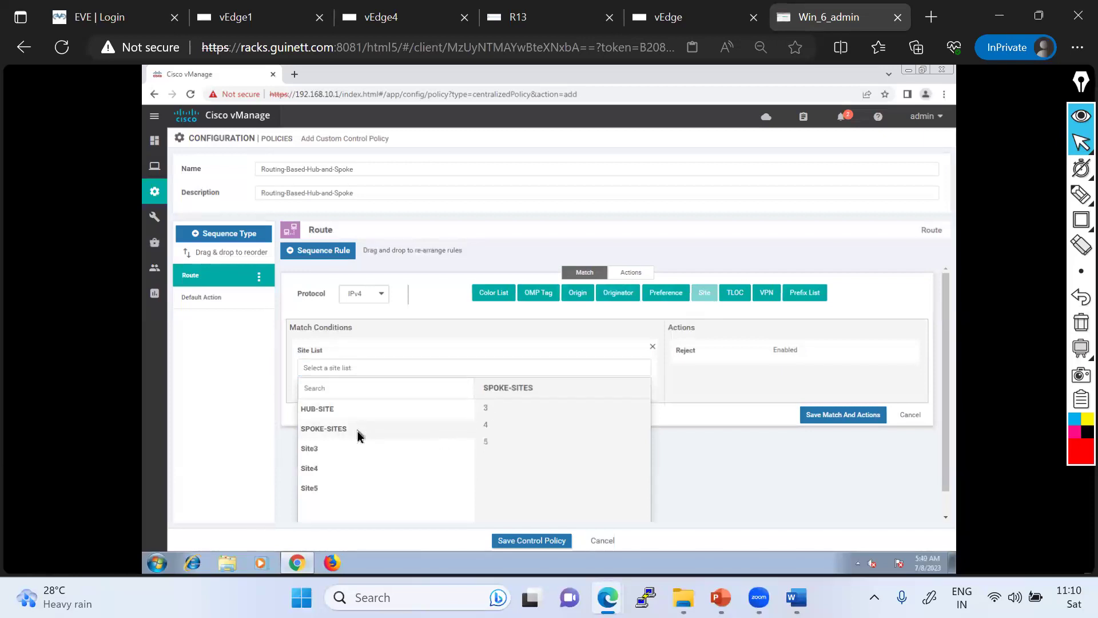
click(360, 433)
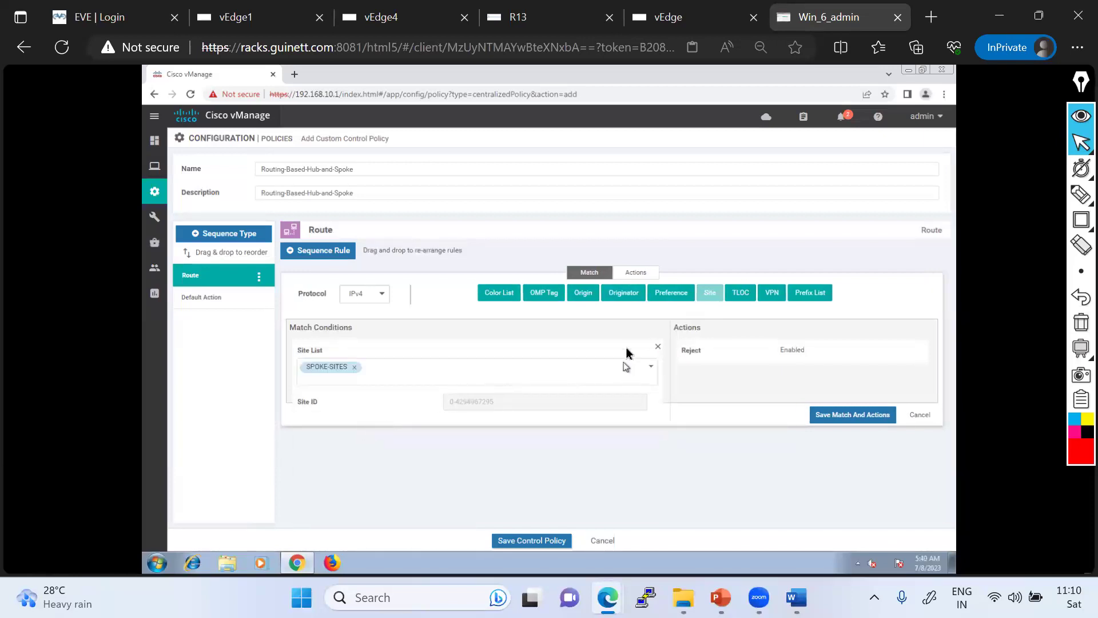
click(639, 273)
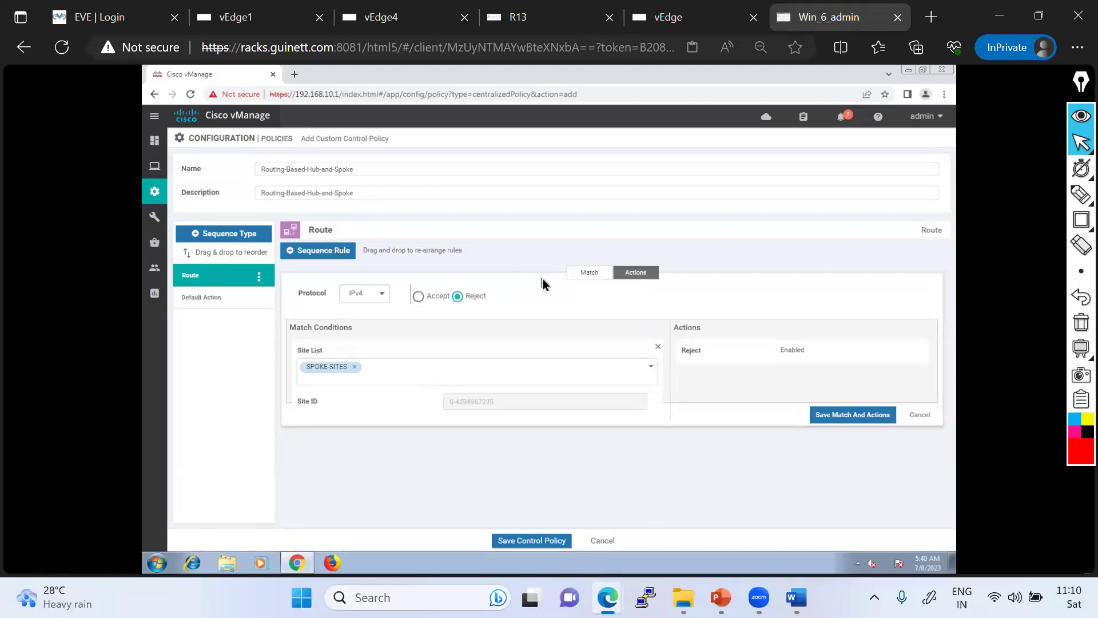
click(589, 274)
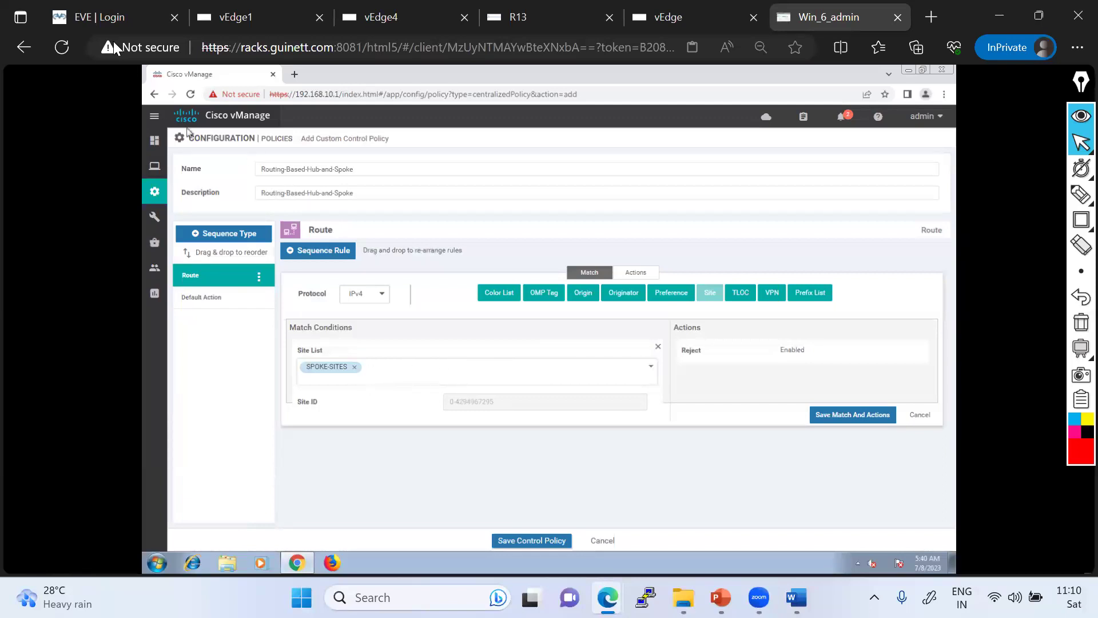
click(98, 18)
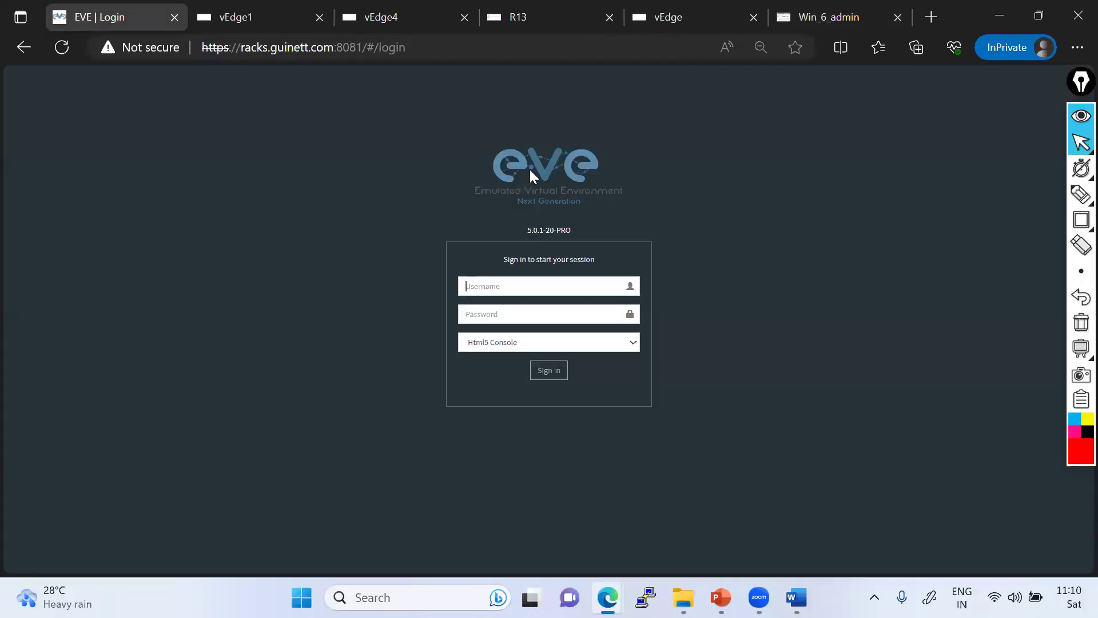
- Sign in to EVE-NG and highlight the R15 via vEdge4 to vSmart path on the topology
click(492, 289)
text(admin)
key(Tab)
text(•)
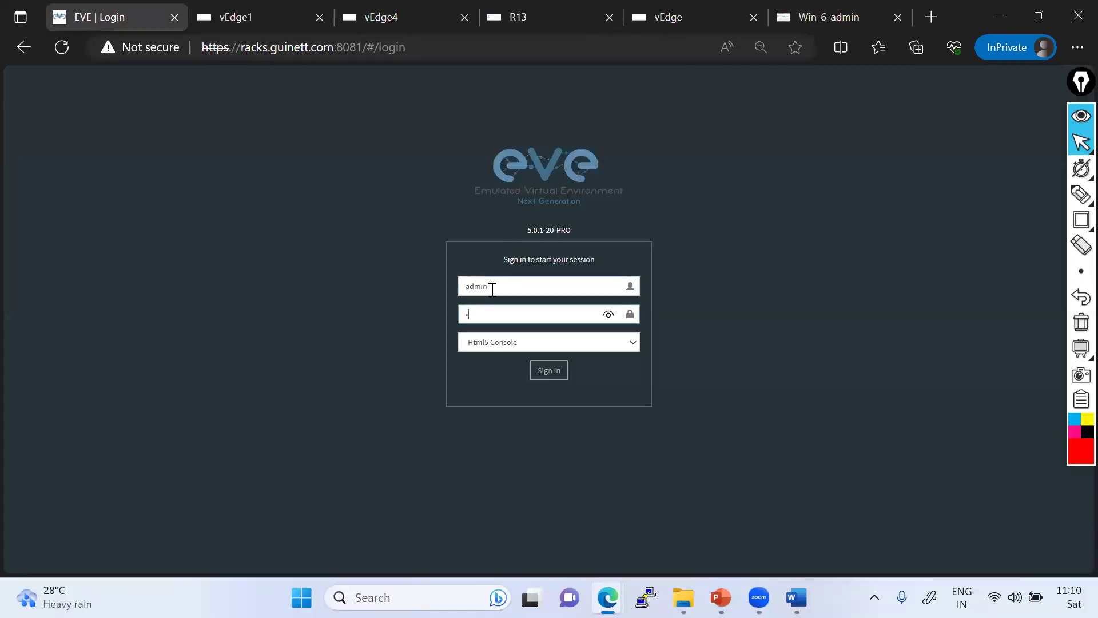
key(Return)
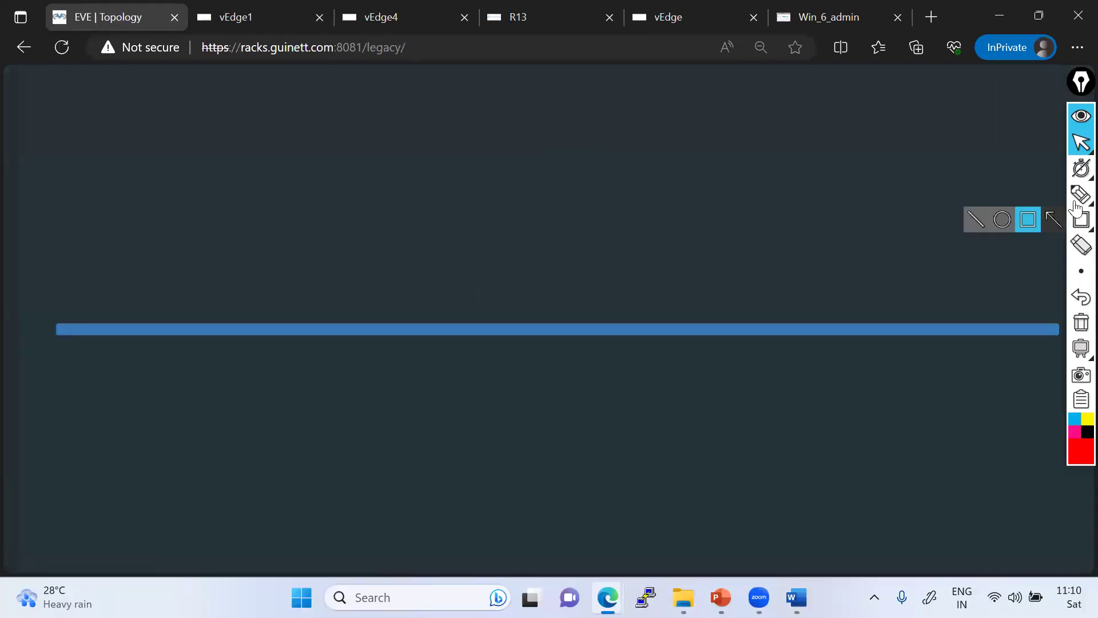
click(1002, 195)
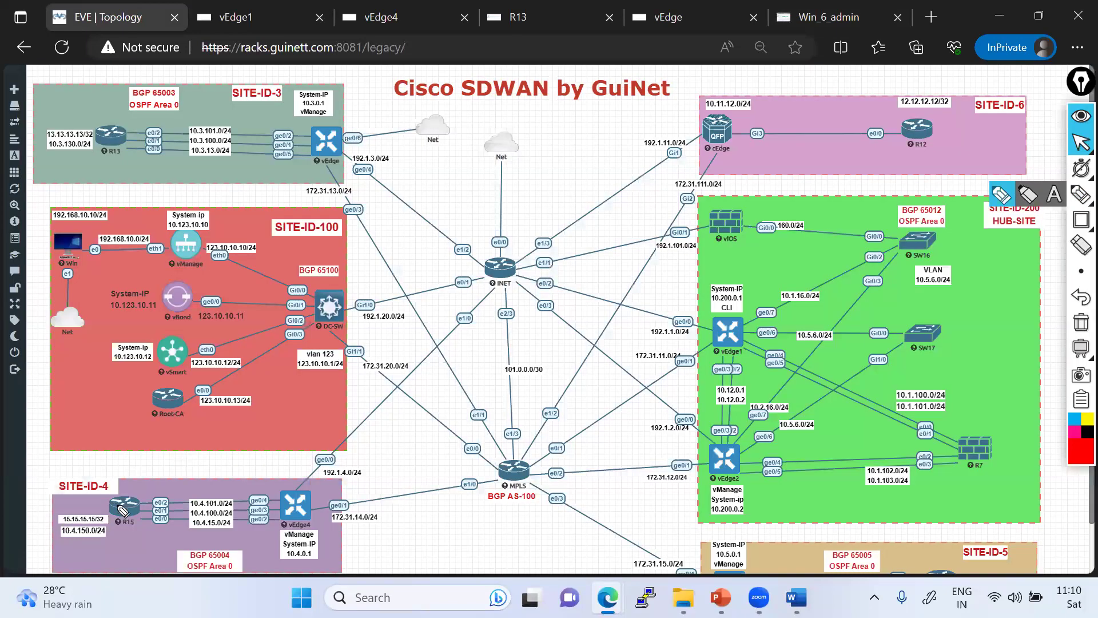
mouse_move(118, 504)
mouse_down()
mouse_move(248, 513)
mouse_move(299, 457)
mouse_move(175, 362)
mouse_move(320, 164)
mouse_up()
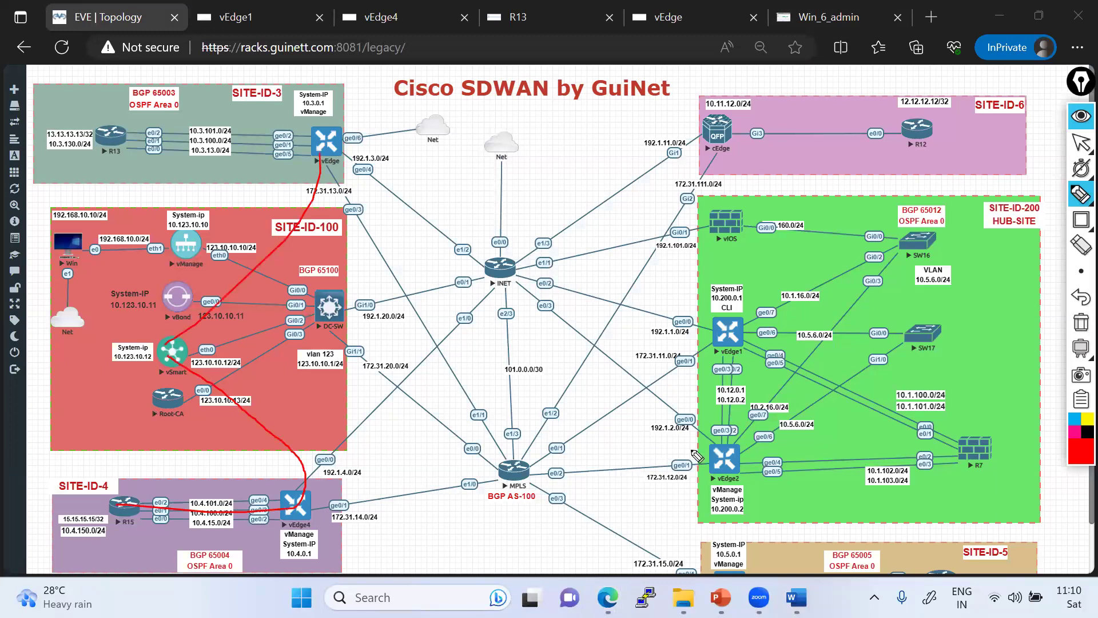
mouse_move(697, 548)
mouse_down()
mouse_move(139, 320)
mouse_move(169, 322)
mouse_up()
mouse_move(166, 317)
mouse_down()
mouse_move(208, 335)
mouse_move(177, 387)
mouse_up()
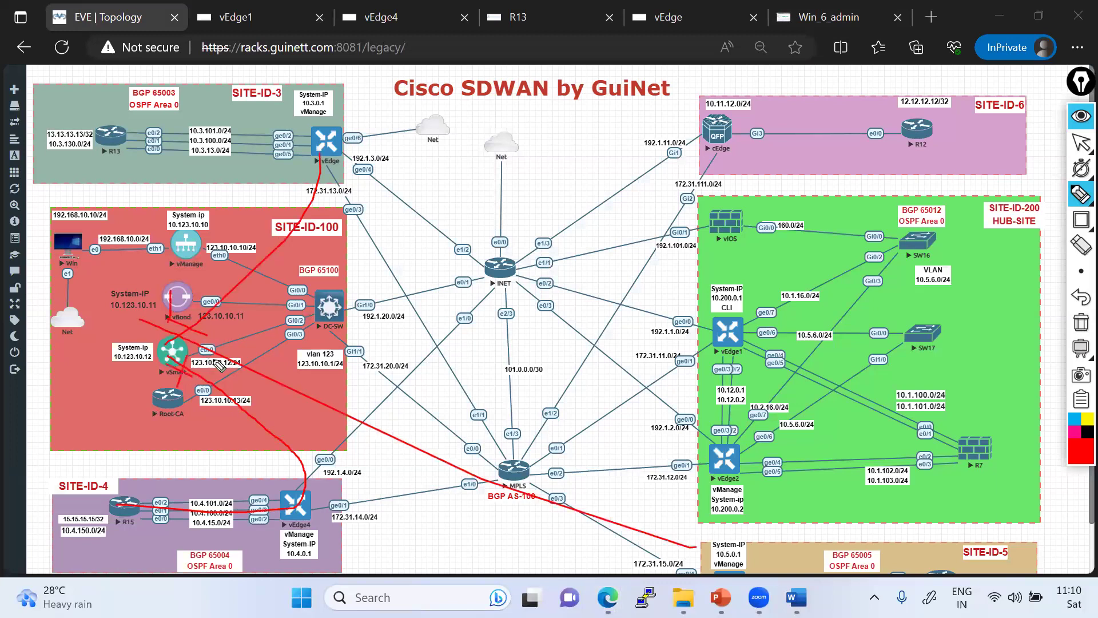
mouse_move(171, 337)
mouse_down()
mouse_move(313, 184)
mouse_move(231, 371)
mouse_move(703, 580)
mouse_up()
drag(210, 358, 750, 341)
drag(158, 376, 733, 391)
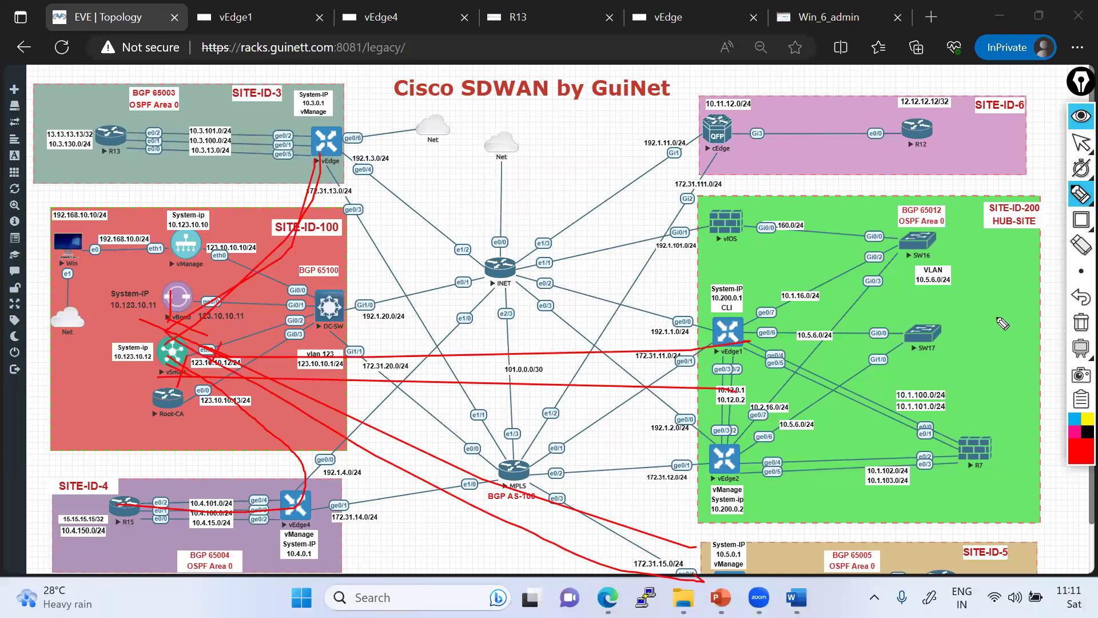
click(1081, 322)
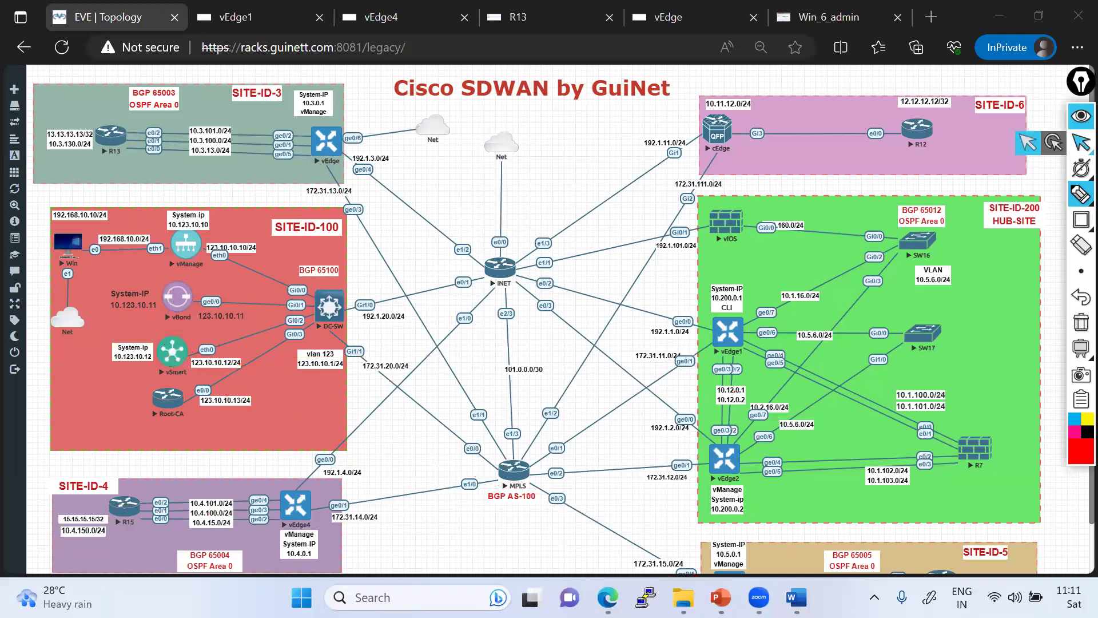
- Save the Route rule that matches SPOKE-SITES with a Reject action
click(1027, 142)
click(824, 16)
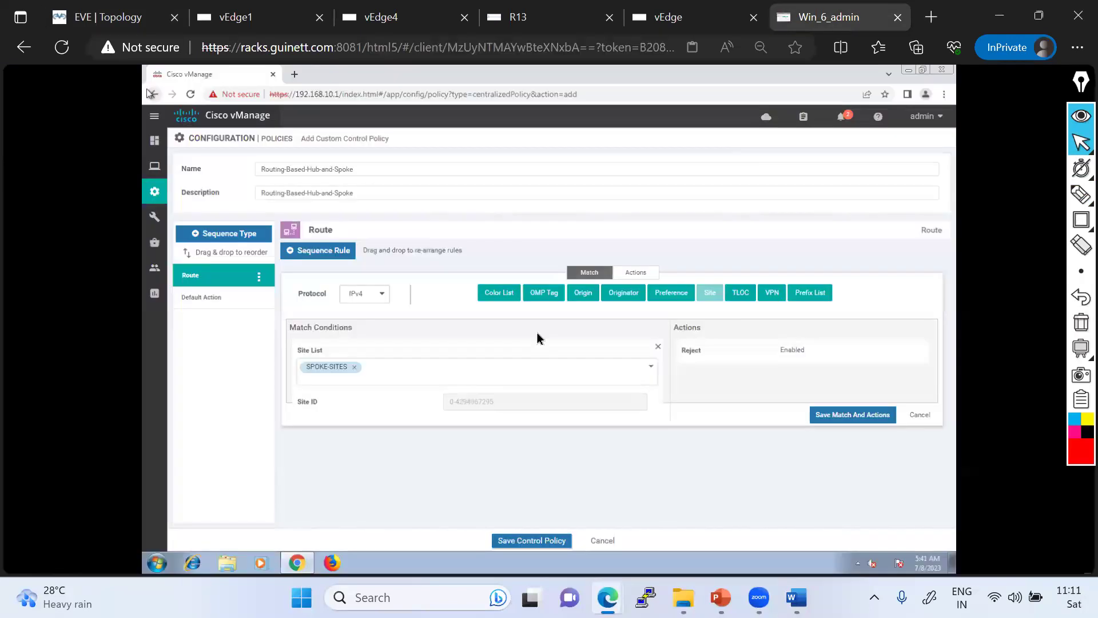
click(634, 273)
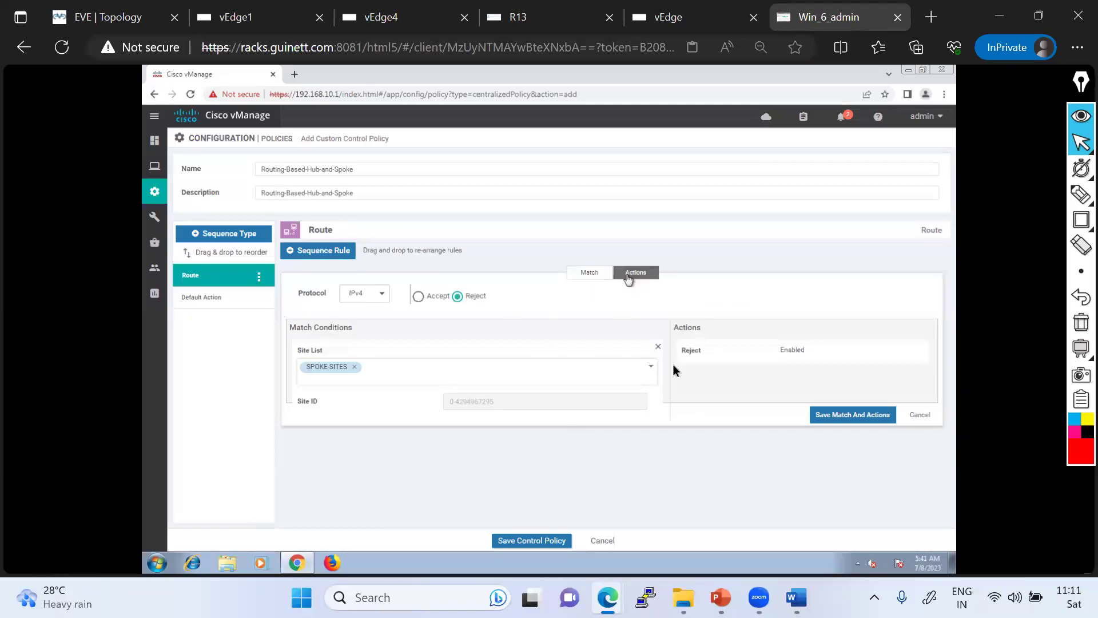
click(842, 416)
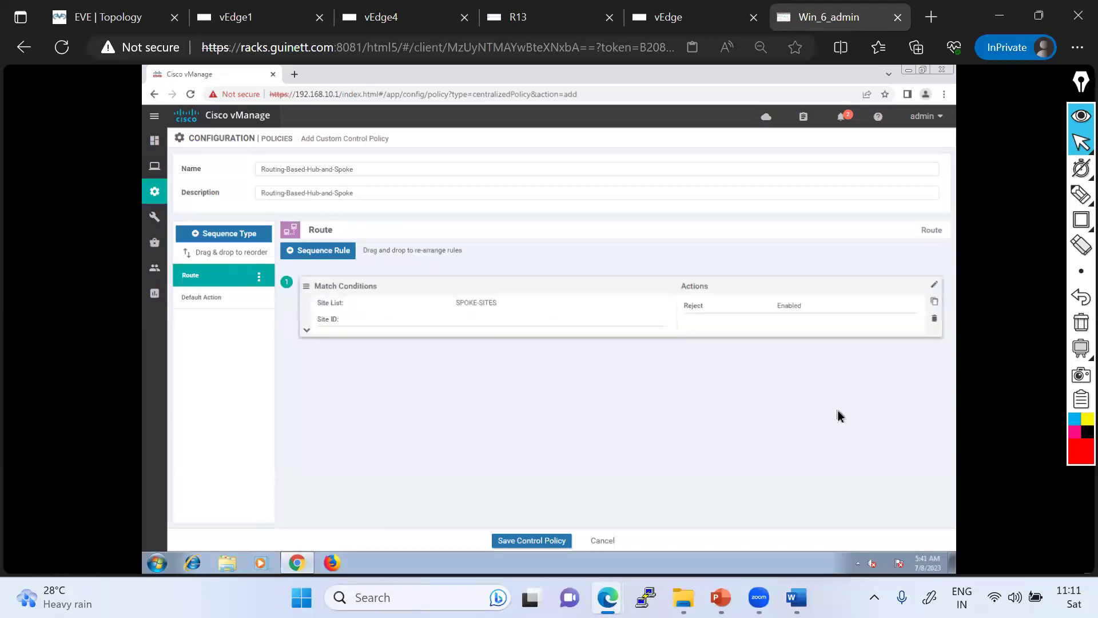
- Change the default action to Accept and save the Routing-Based-Hub-and-Spoke control policy
click(217, 300)
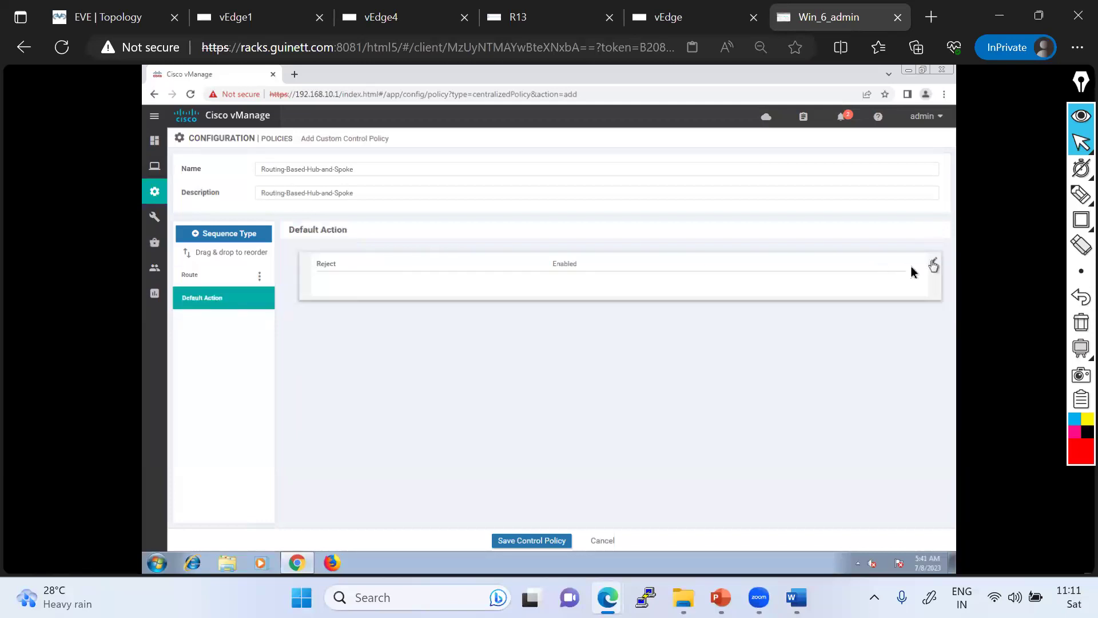
click(933, 264)
click(603, 276)
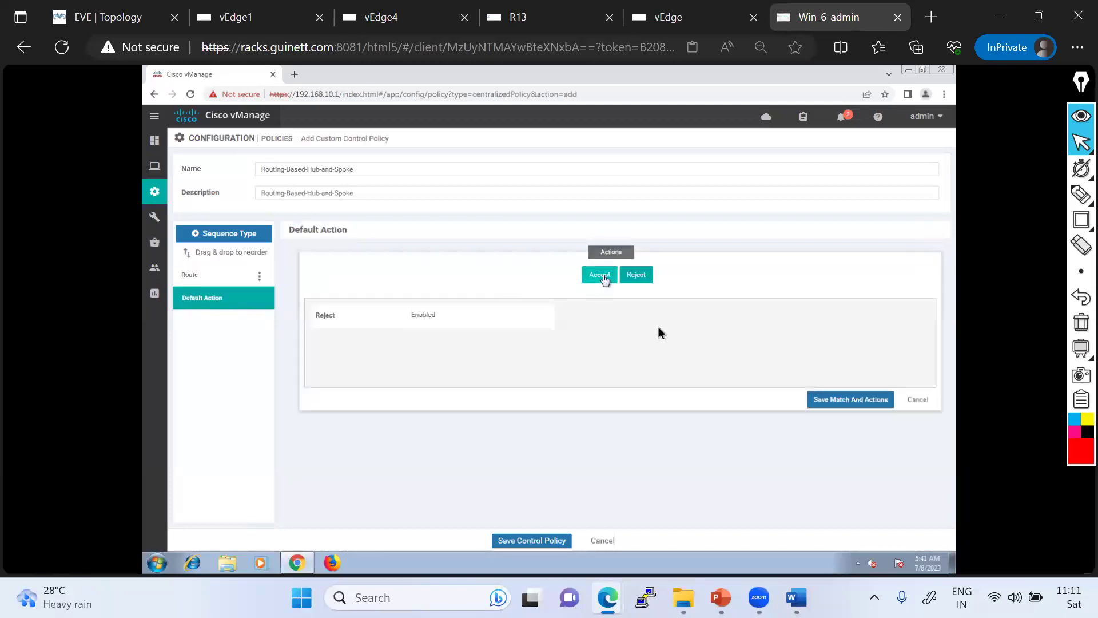
click(835, 400)
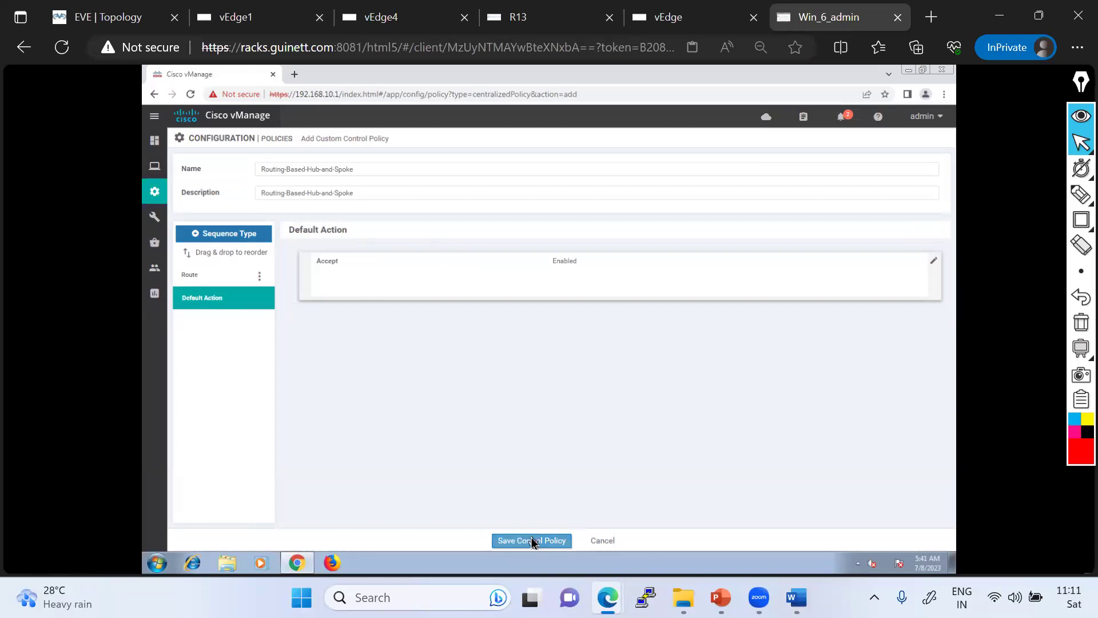
click(531, 541)
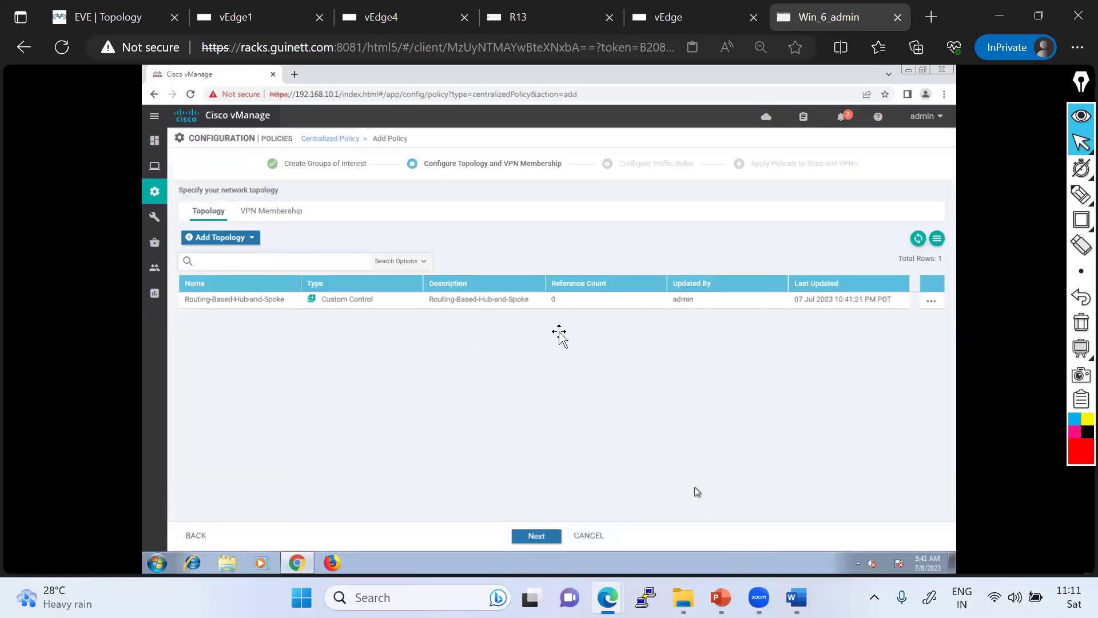
key(alt+Tab)
- Scroll the Word notes to the default-route step, then bring up page 145 of SDWAN-SG-v1.3.1.pdf
scroll(545, 348, down, 3)
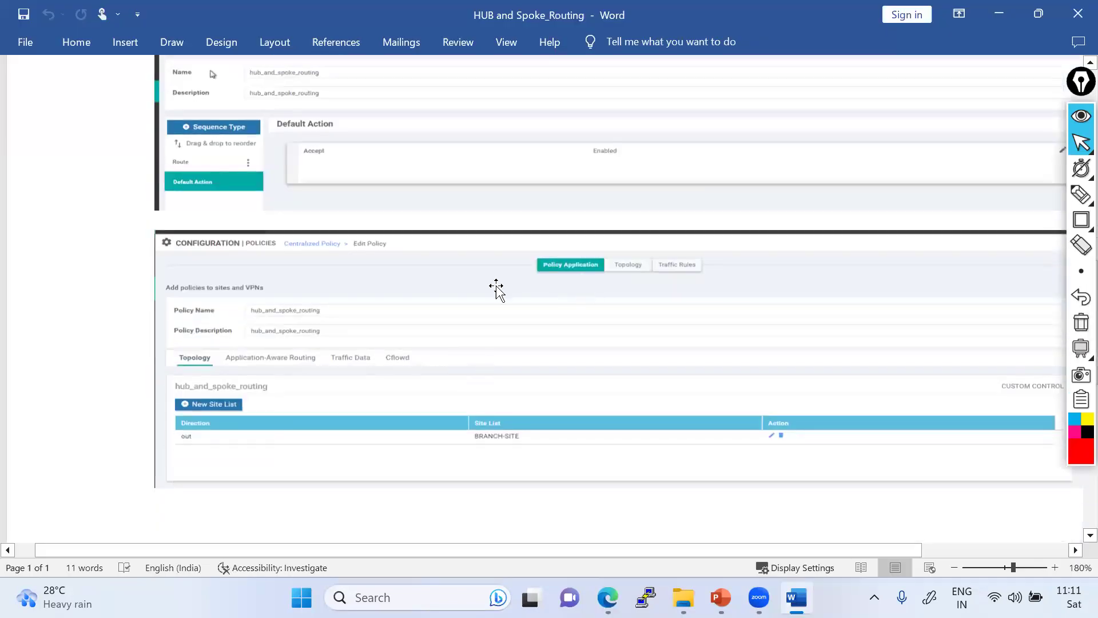
scroll(412, 314, down, 3)
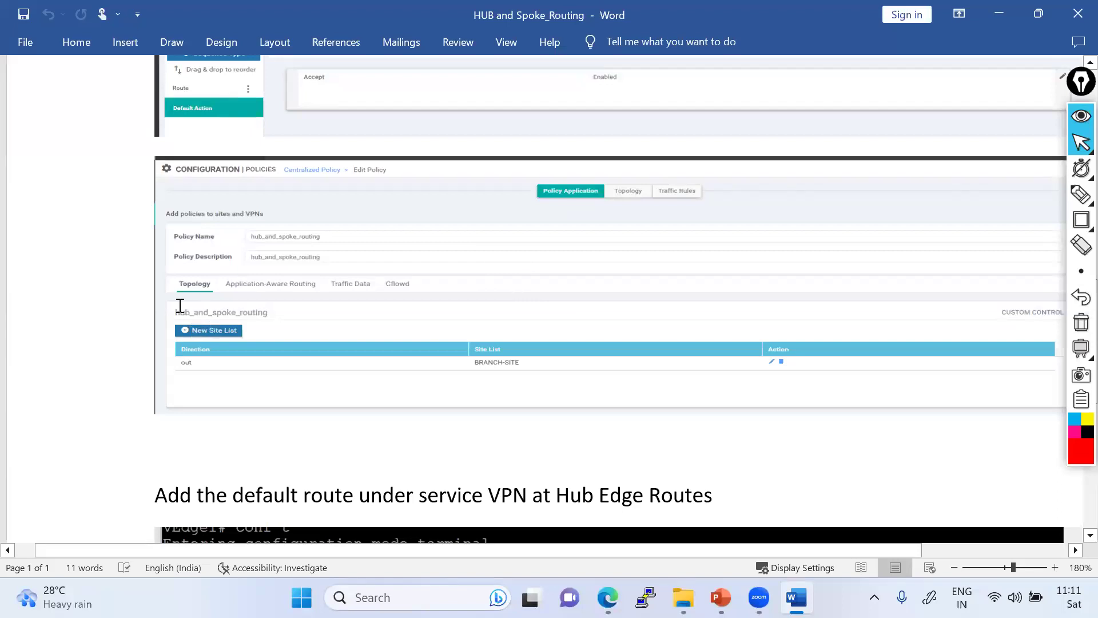
key(alt+Tab)
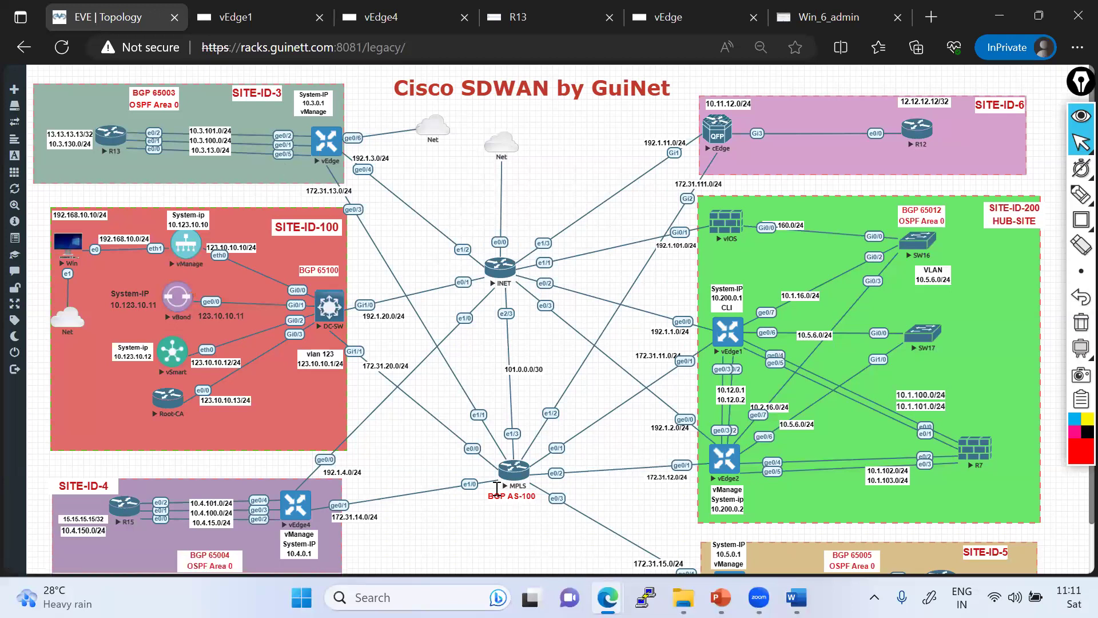
key(alt+Tab)
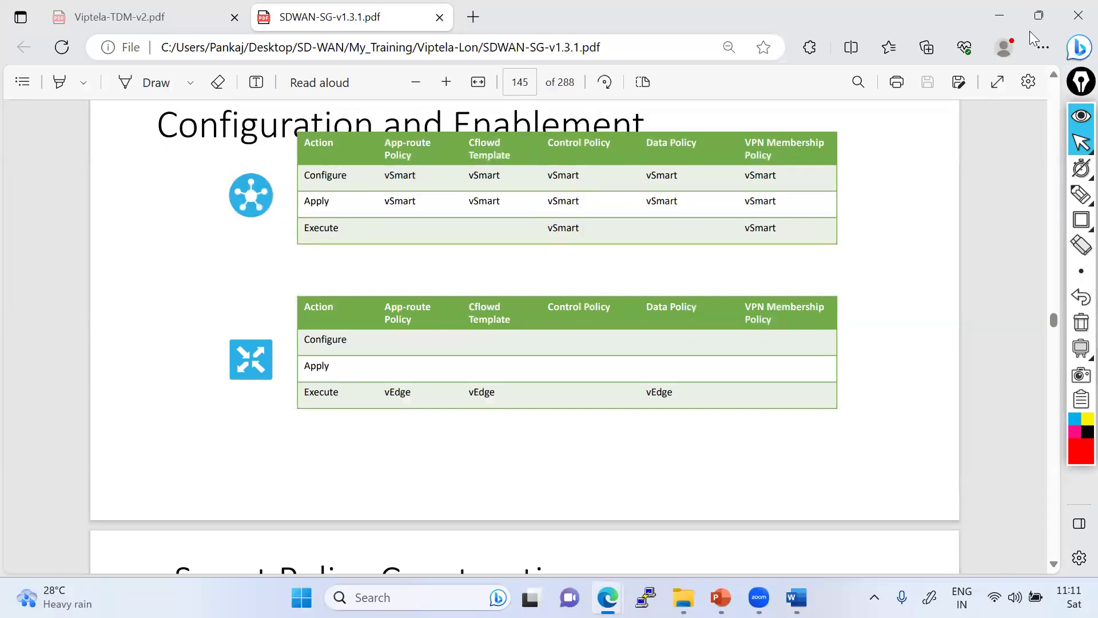
- Reveal the lab topology and sketch a red path from the SITE-ID-3 vEdge through vBond to vEdge4
click(999, 15)
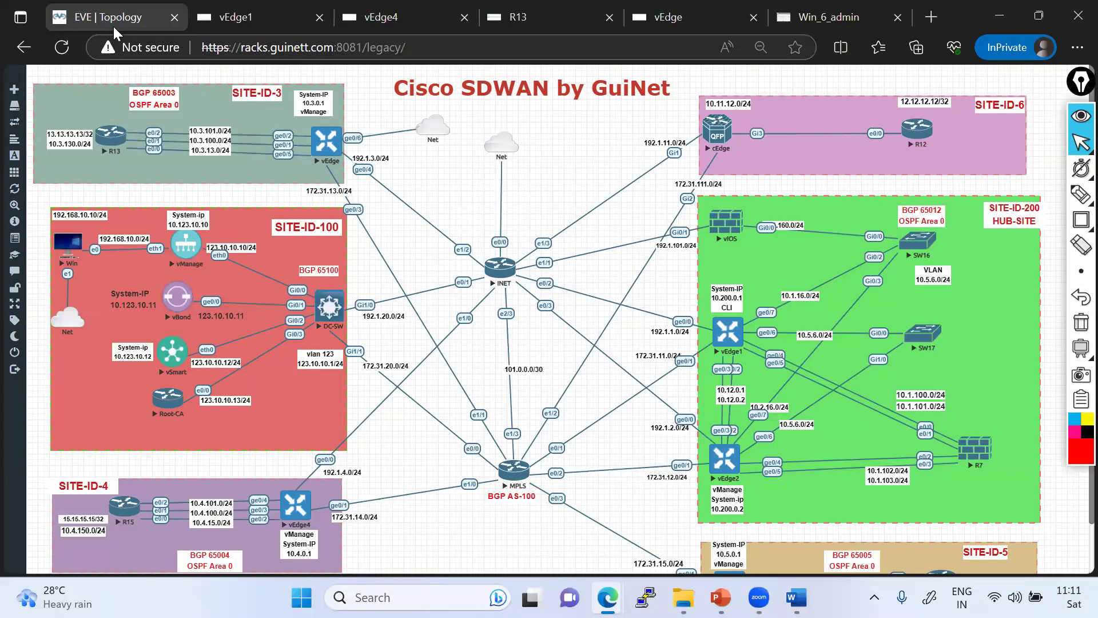
mouse_move(1079, 195)
click(1002, 195)
mouse_move(333, 164)
mouse_down()
mouse_move(323, 206)
mouse_move(266, 247)
mouse_up()
mouse_move(216, 284)
mouse_down()
mouse_move(183, 295)
mouse_move(184, 318)
mouse_move(274, 495)
mouse_up()
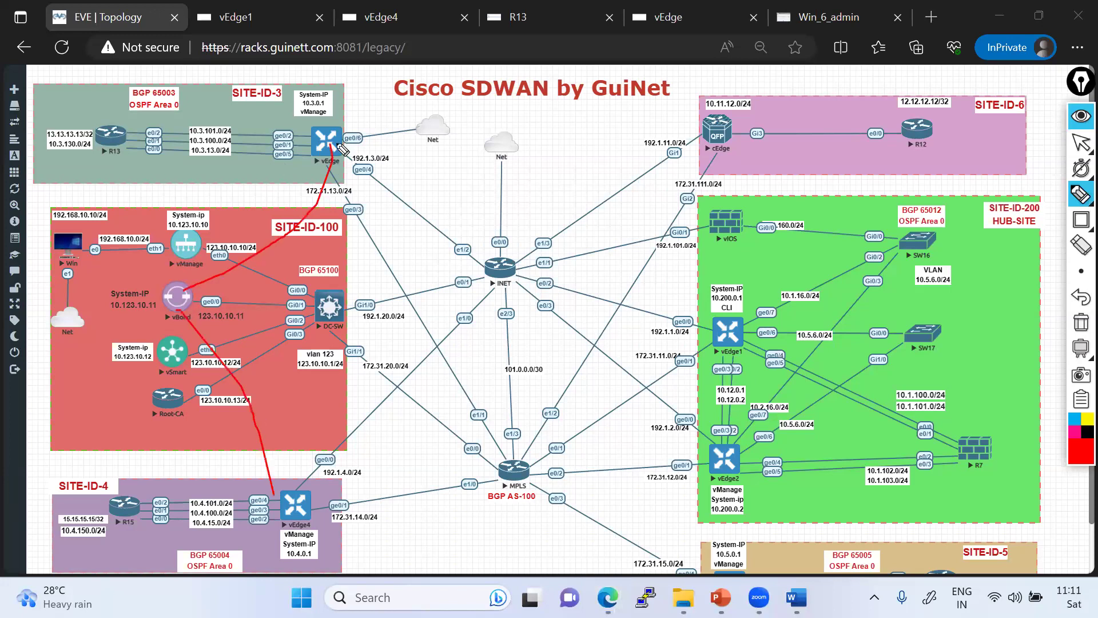
drag(207, 319, 183, 312)
- Draw red paths from vBond to SITE-ID-4, SITE-ID-5 and hub vEdge1, then erase all strokes
drag(251, 482, 168, 312)
mouse_move(200, 279)
mouse_down()
mouse_move(186, 286)
mouse_move(321, 182)
mouse_up()
mouse_move(198, 302)
mouse_down()
mouse_move(354, 407)
mouse_move(648, 564)
mouse_up()
mouse_move(219, 328)
mouse_down()
mouse_move(239, 299)
mouse_move(760, 307)
mouse_up()
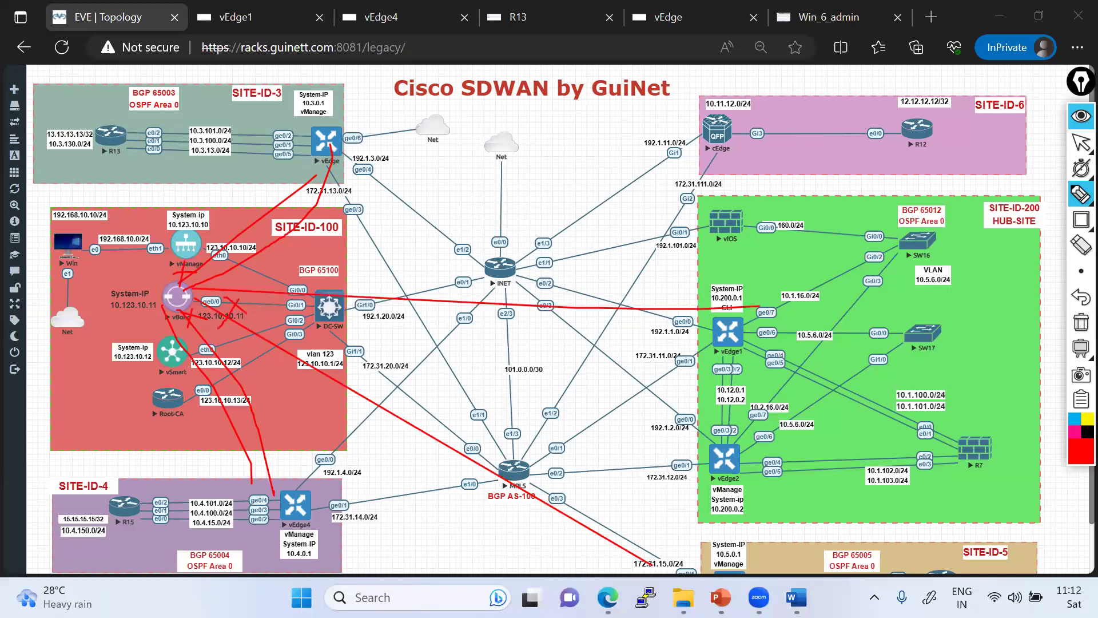
click(1081, 322)
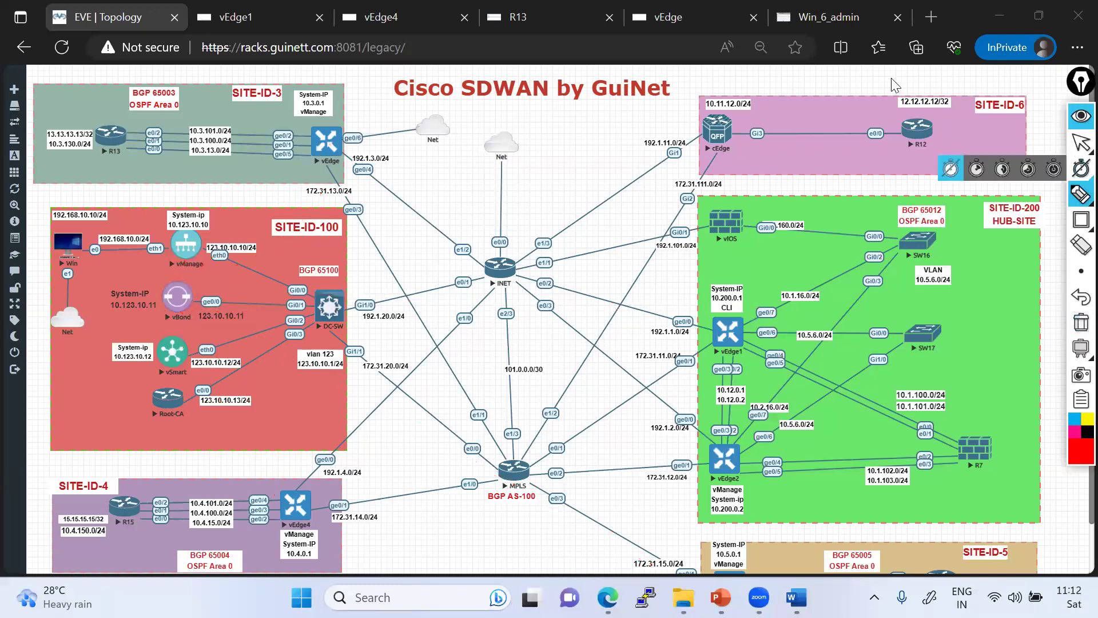
click(1081, 143)
- Advance to the apply step and enter the Routing-Based-Hub-and-Spoke policy name and description
click(830, 17)
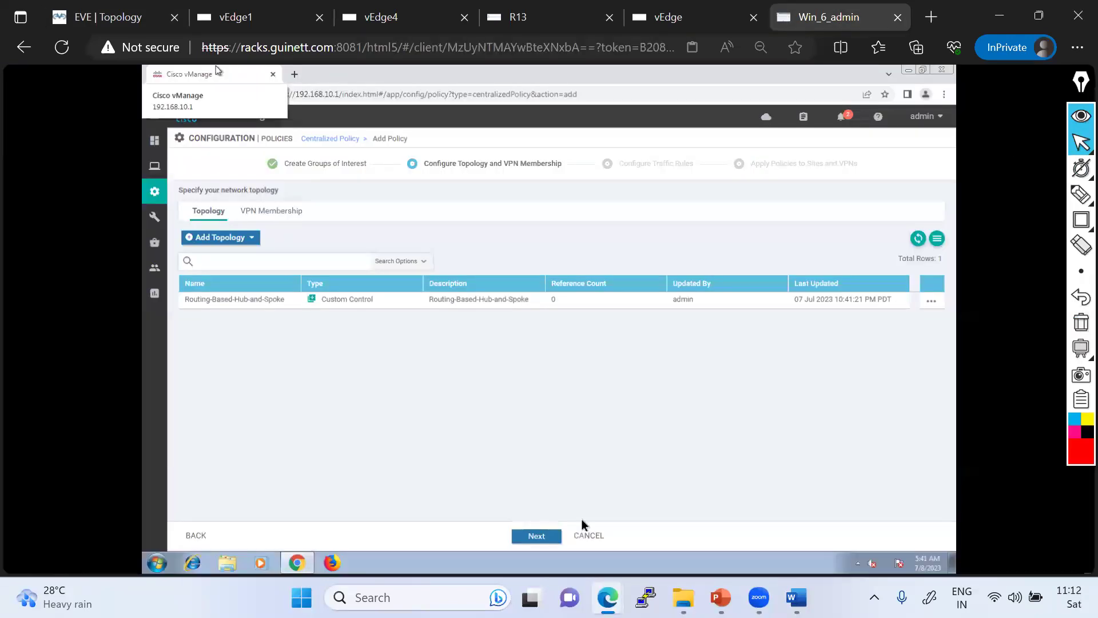
click(537, 537)
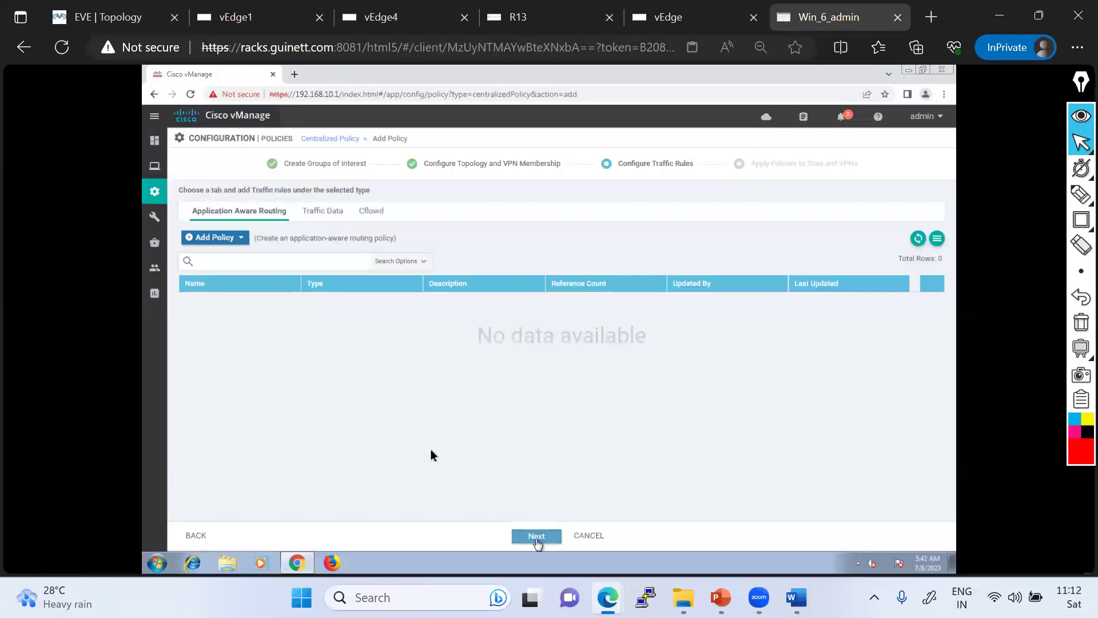
click(537, 538)
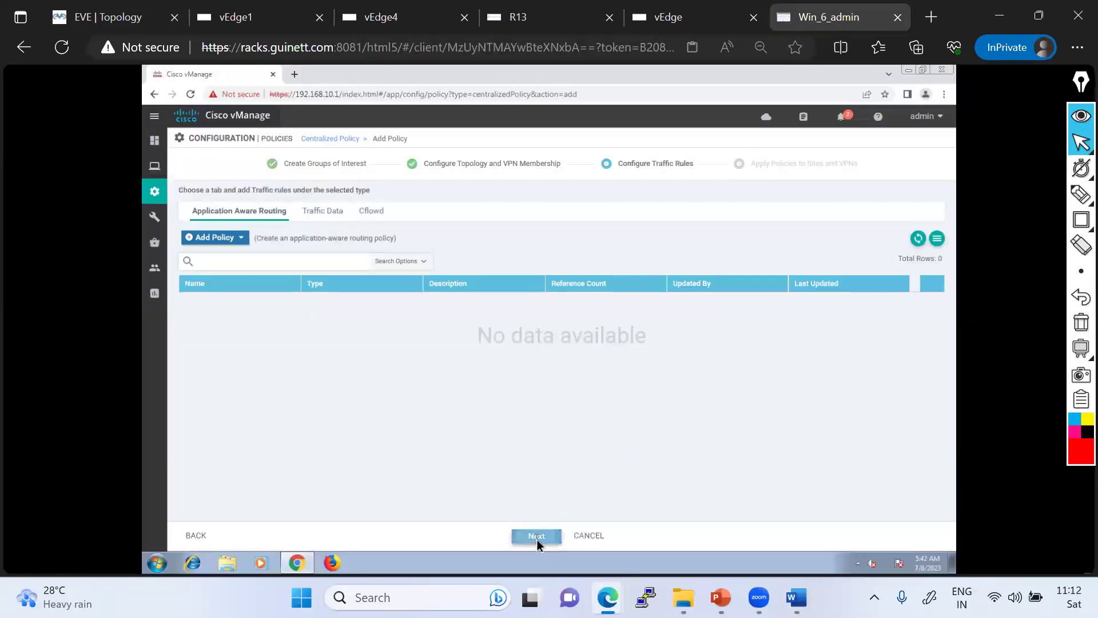
click(302, 218)
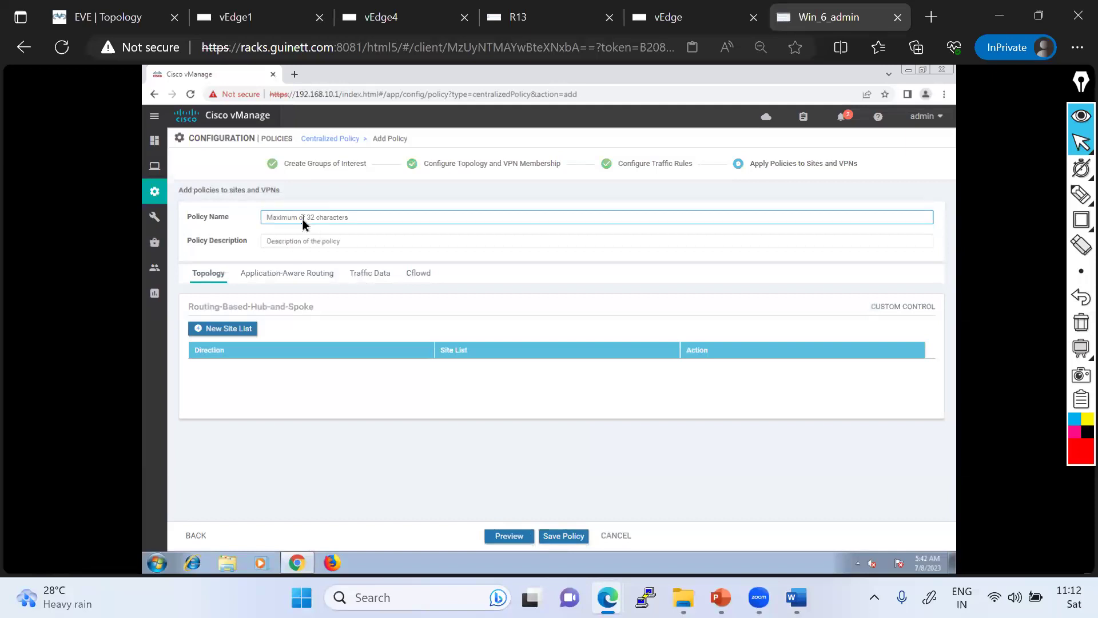
text(Routing-Based-Hub-and-Spoke)
click(284, 243)
text(Routing-Based-Hub-and-Spoke)
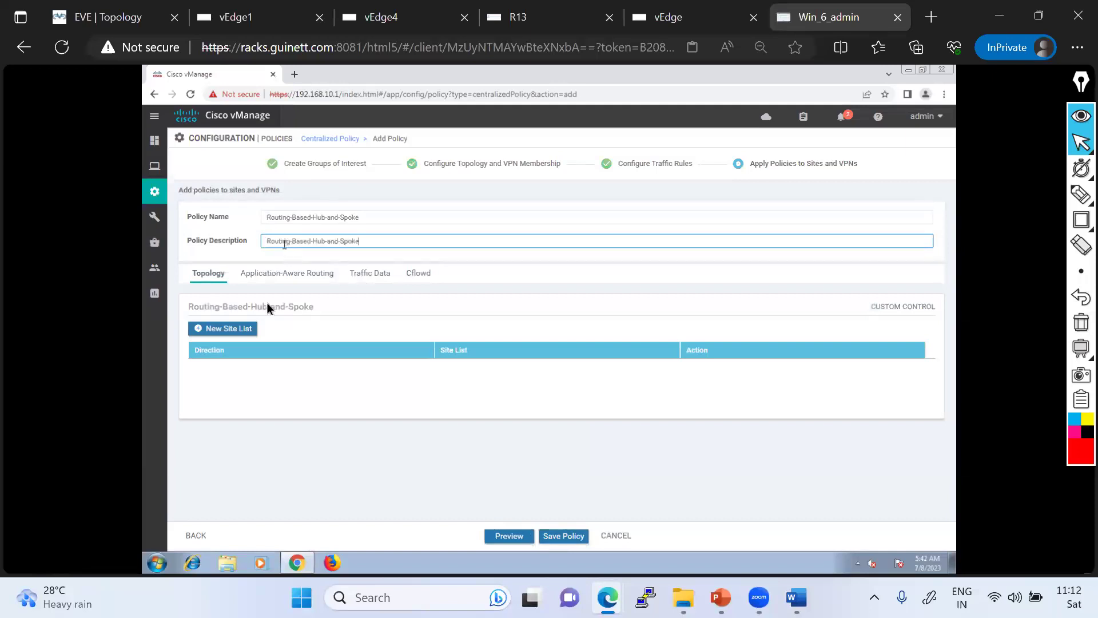
- Add a site list applying the hub-and-spoke topology outbound to SPOKE-SITES, with no inbound list
click(225, 333)
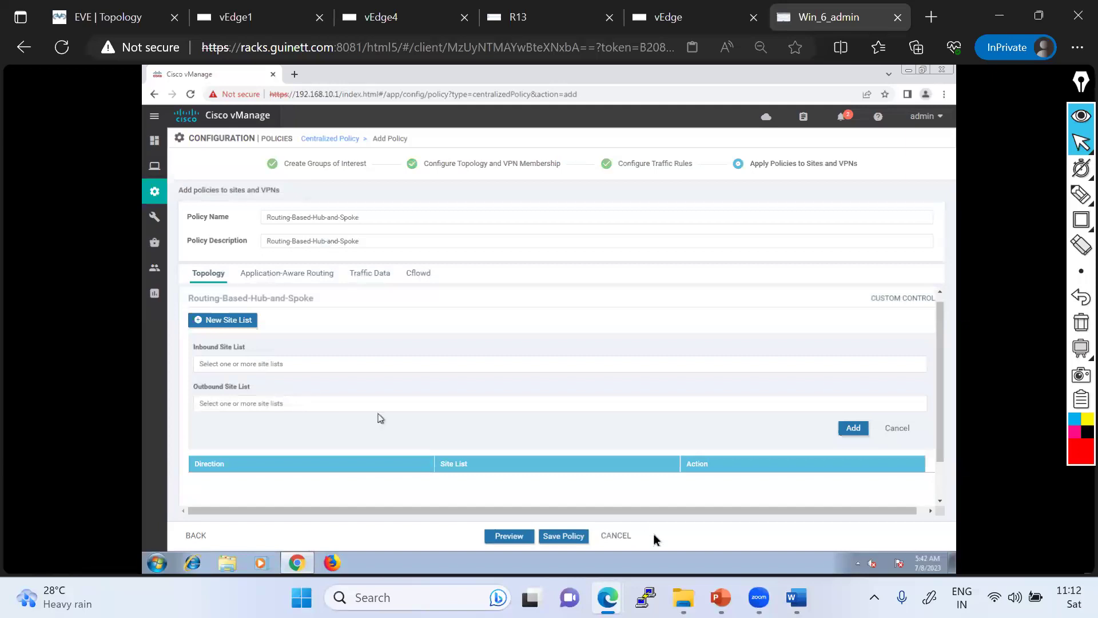
click(747, 539)
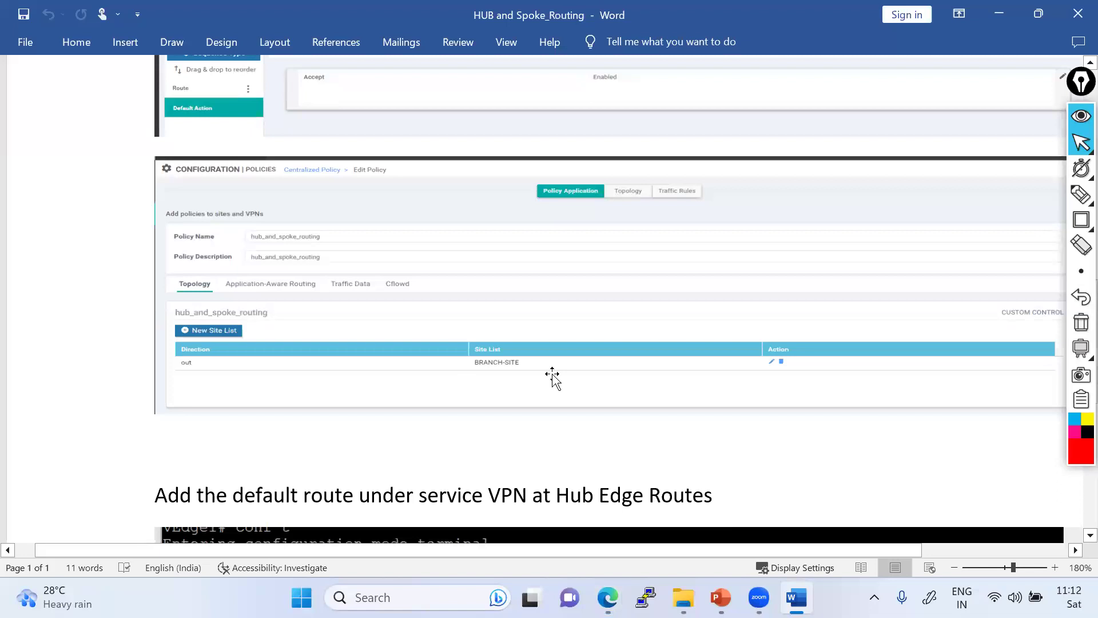
key(alt+Tab)
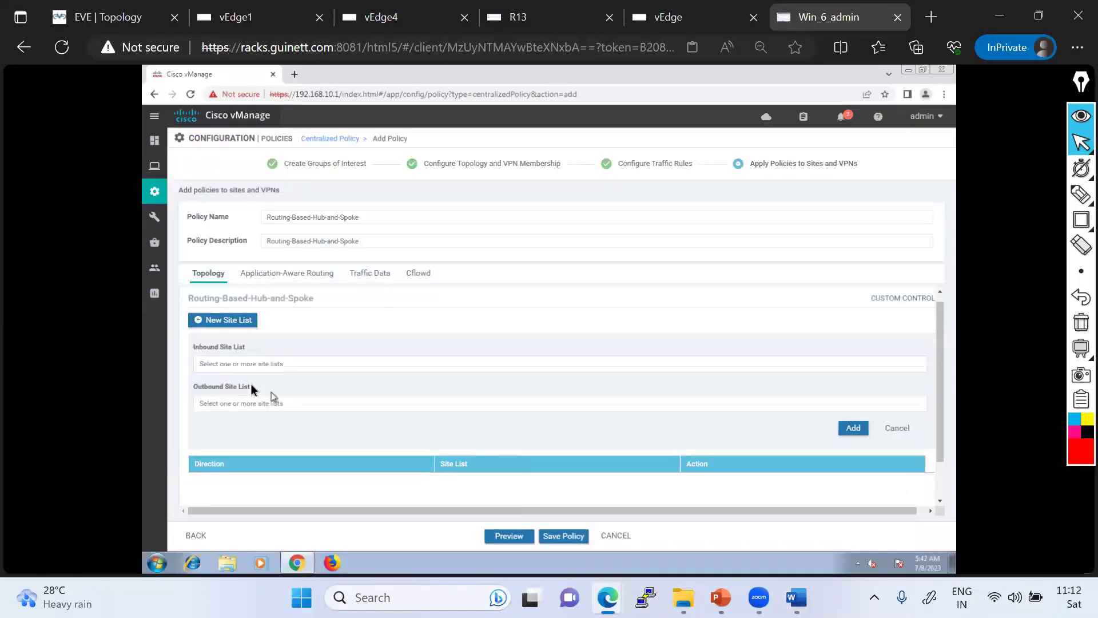
click(242, 403)
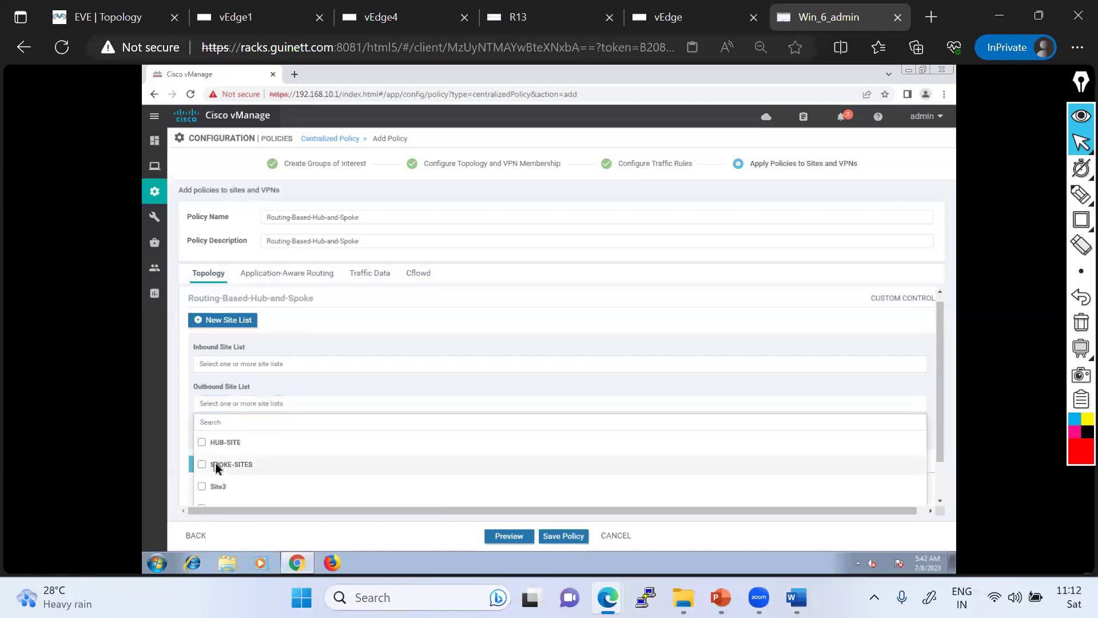
click(229, 464)
click(387, 364)
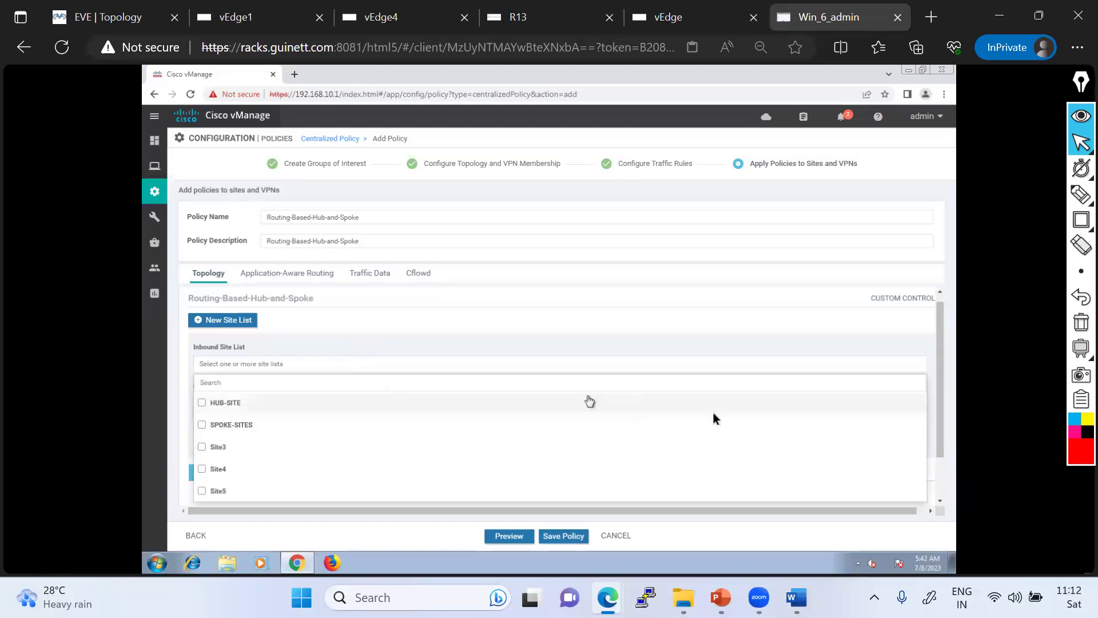
scroll(943, 410, down, 1)
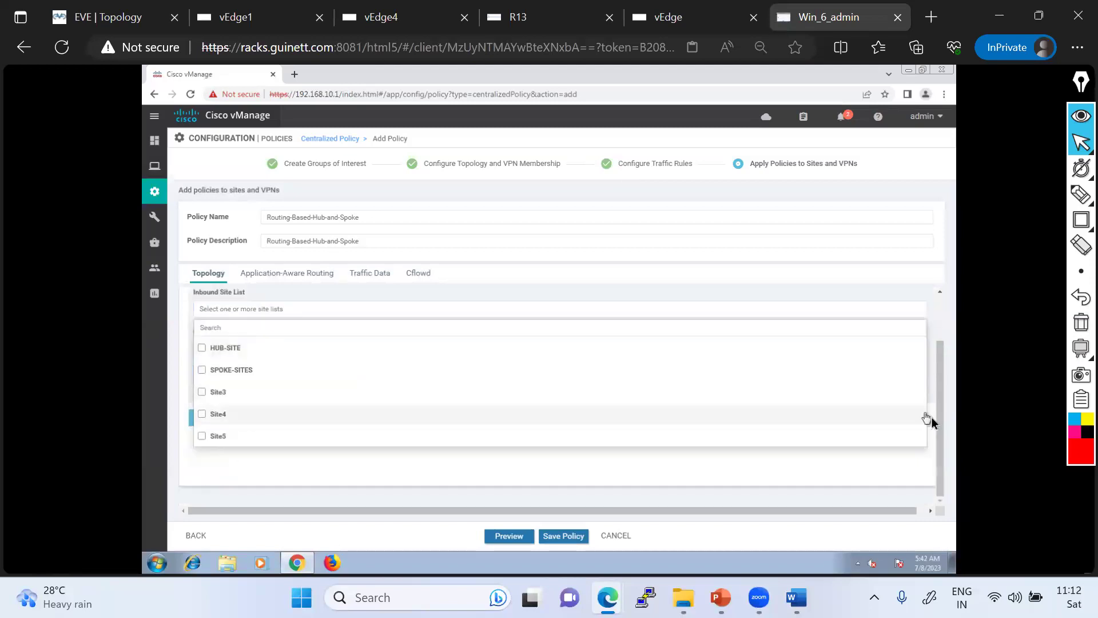
click(895, 466)
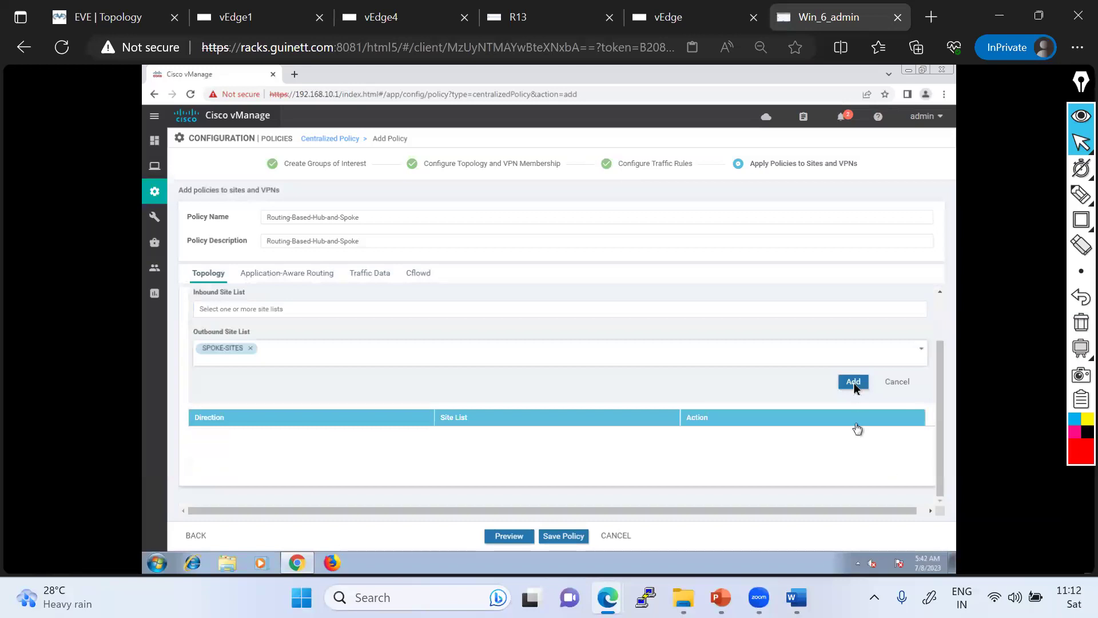
click(853, 381)
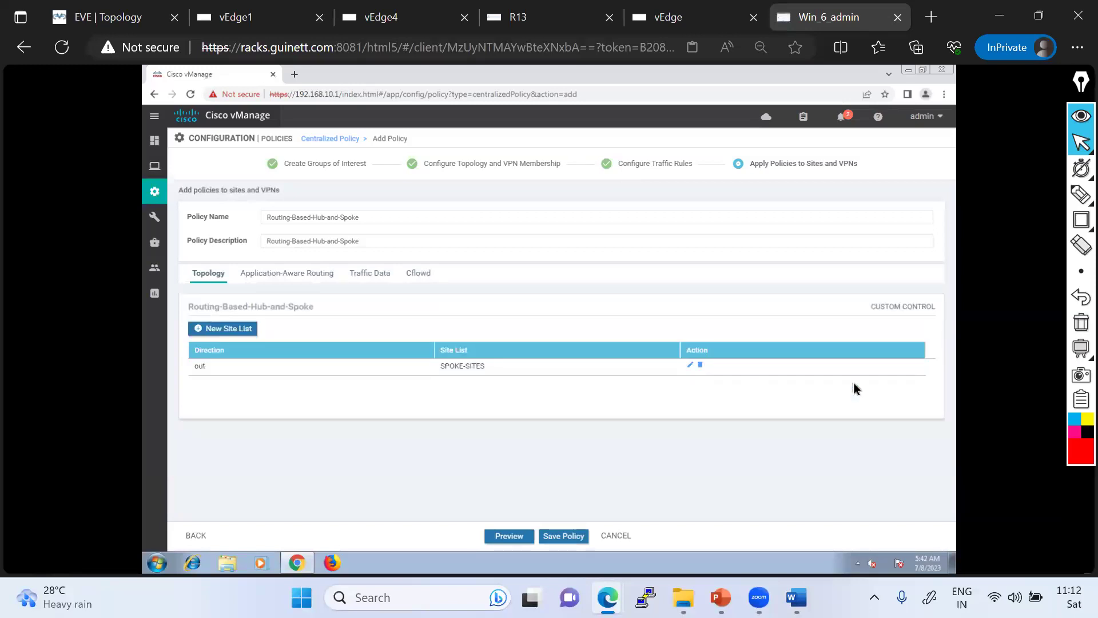
click(503, 536)
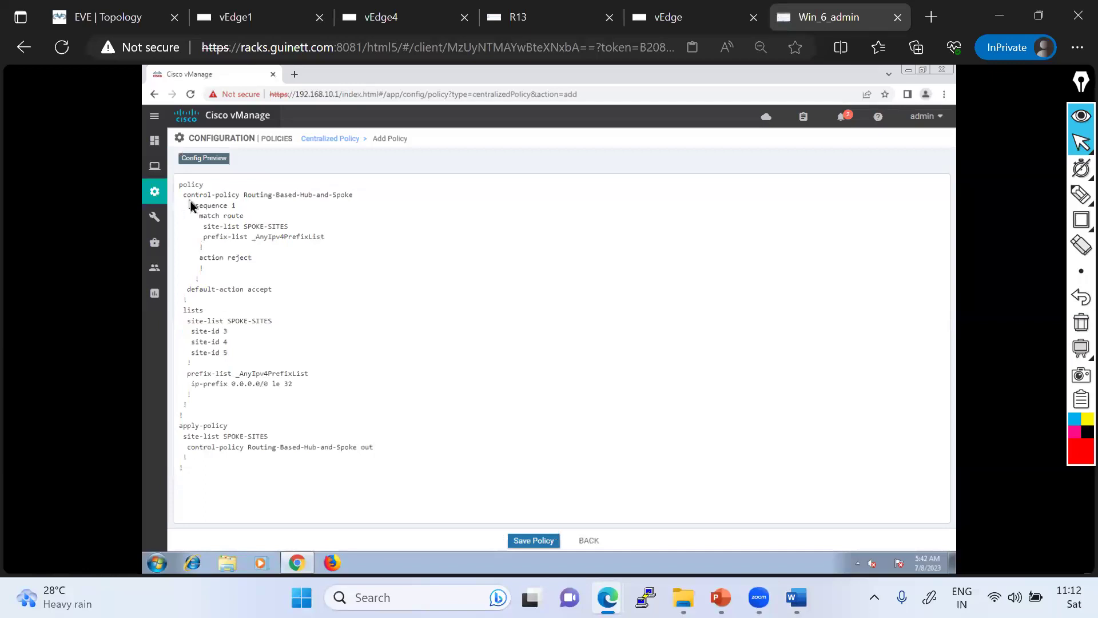
- Highlight the match, reject, default-action accept, prefix-list and apply-policy lines, then save the policy
drag(183, 185, 331, 238)
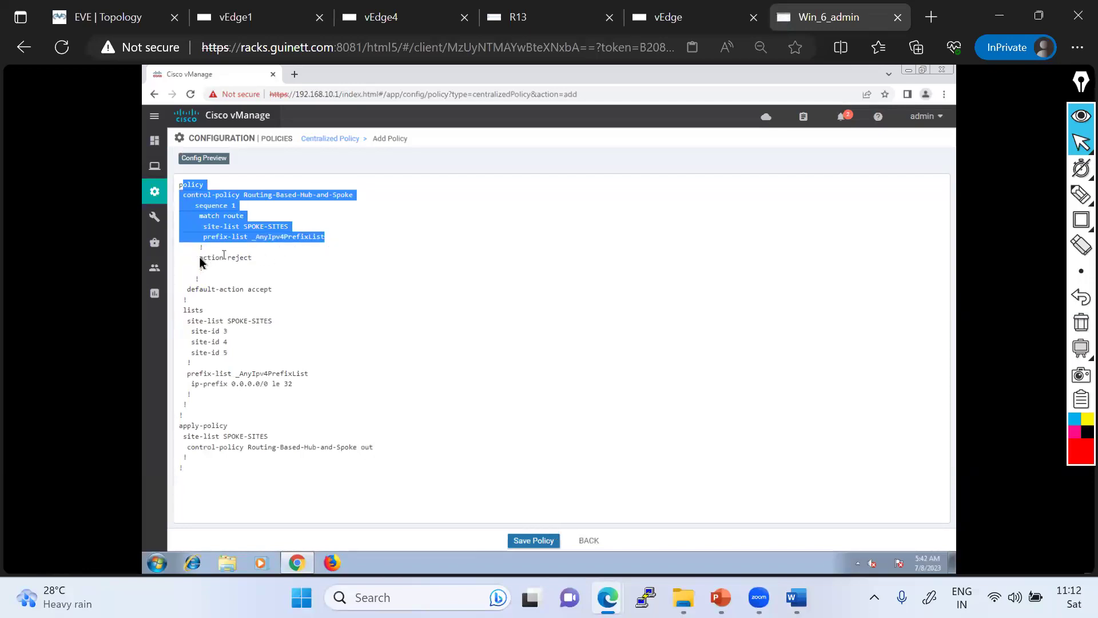
drag(199, 259, 261, 258)
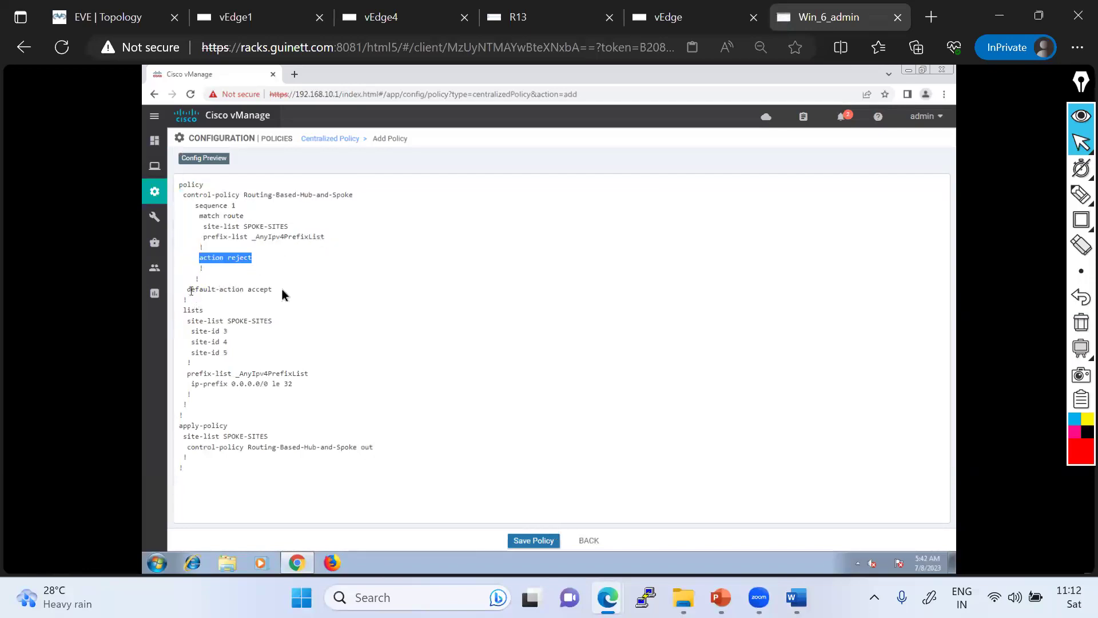
drag(188, 289, 288, 291)
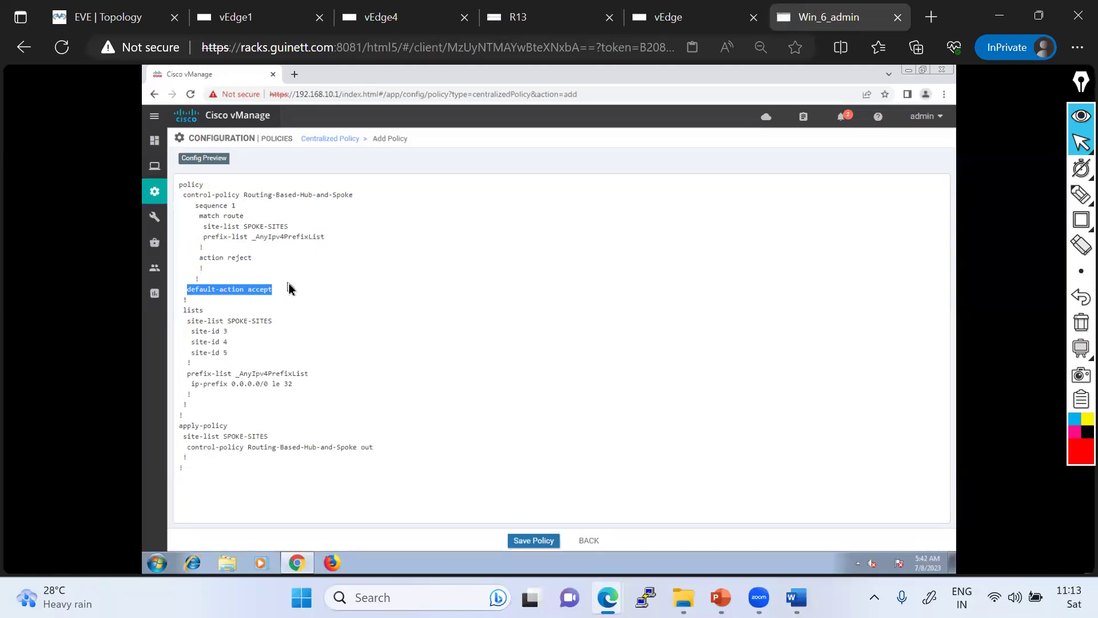
drag(188, 374, 291, 398)
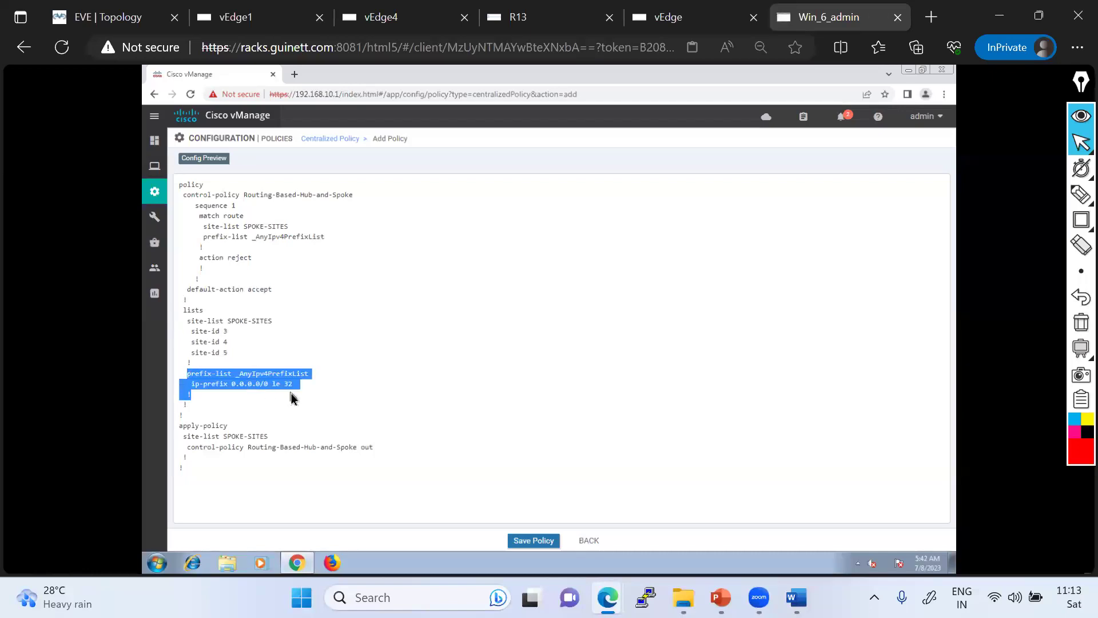
drag(375, 448, 184, 426)
click(523, 543)
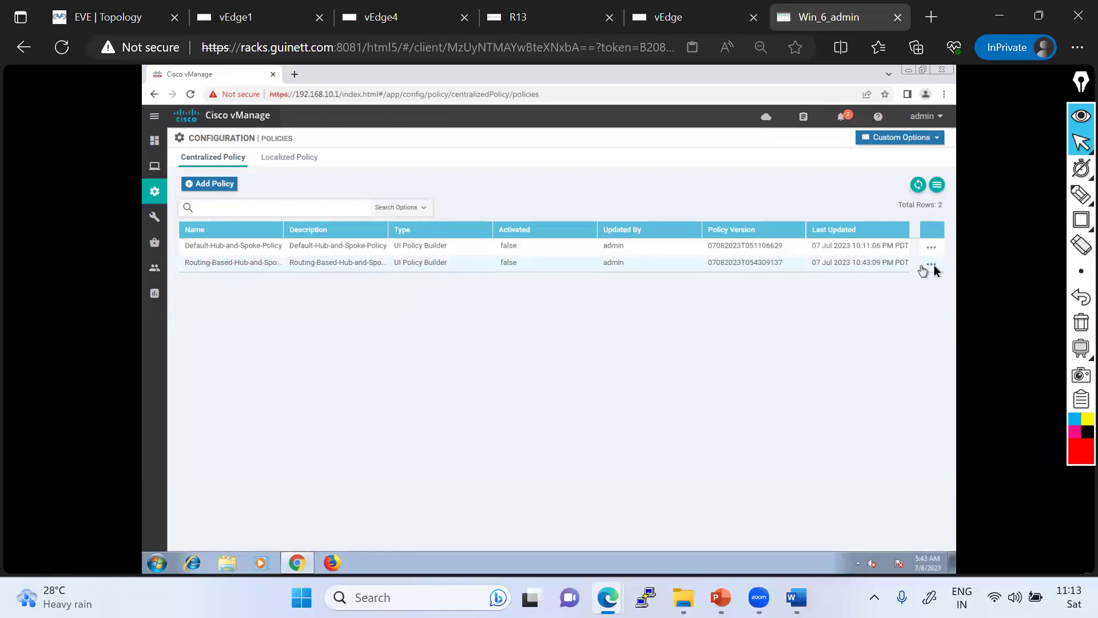
- Display vEdge1's running configuration for VPN 0 and VPN 10
click(543, 20)
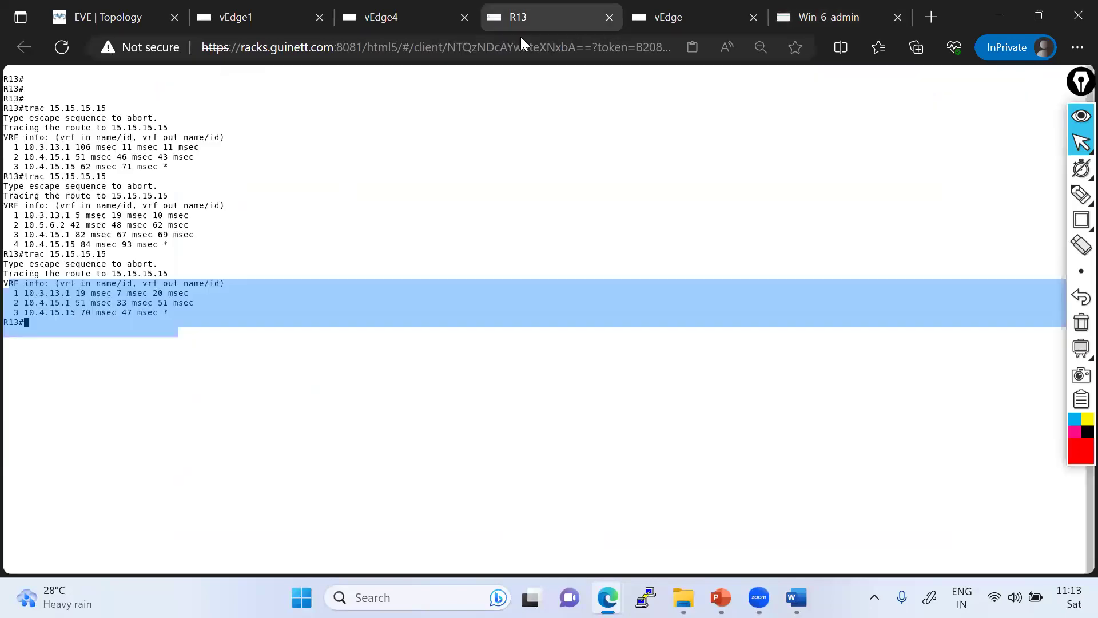
click(63, 318)
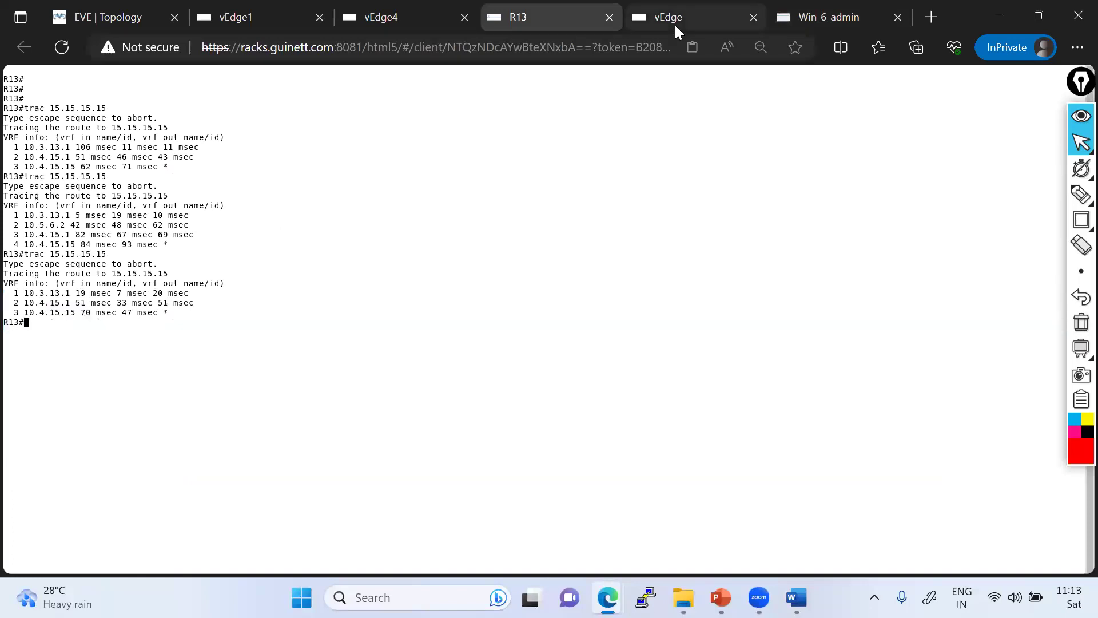
click(267, 14)
key(Return)
key(Return)
key(Return)
text(sh run vpn 0)
key(Return)
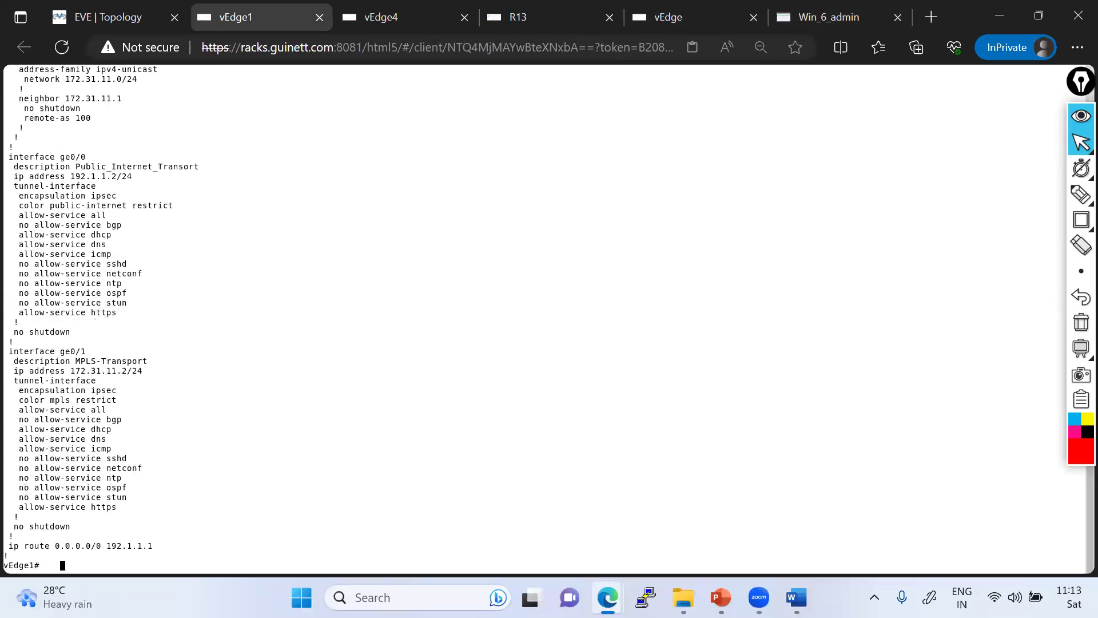
key(Up)
key(BackSpace)
text(10)
key(Return)
key(Return)
key(Return)
key(Return)
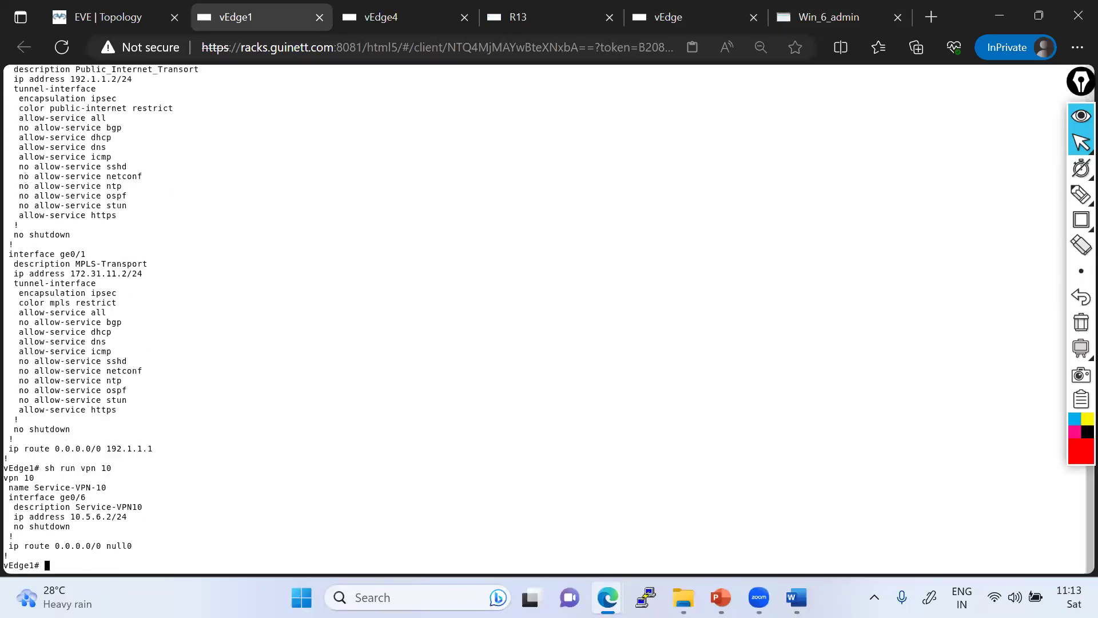
- Remove 'ip route 0.0.0.0/0 null0' from vEdge1's VPN 10 and commit
text(conf t)
key(Return)
text(vpn 10)
key(Return)
text(no)
drag(5, 488, 264, 496)
right_click(264, 497)
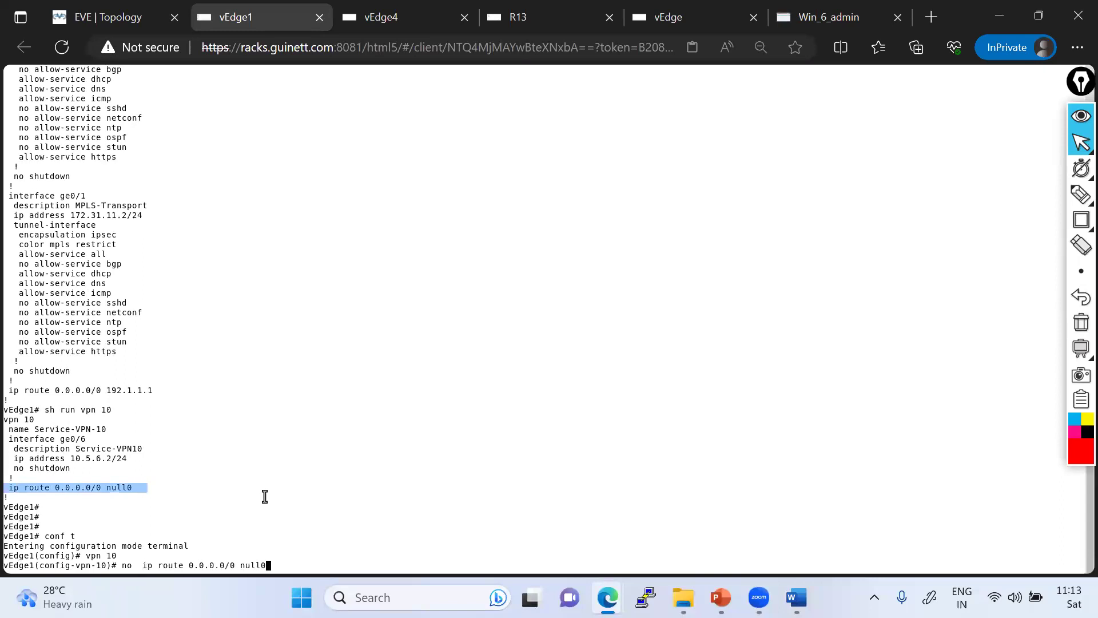
key(Return)
text(commit)
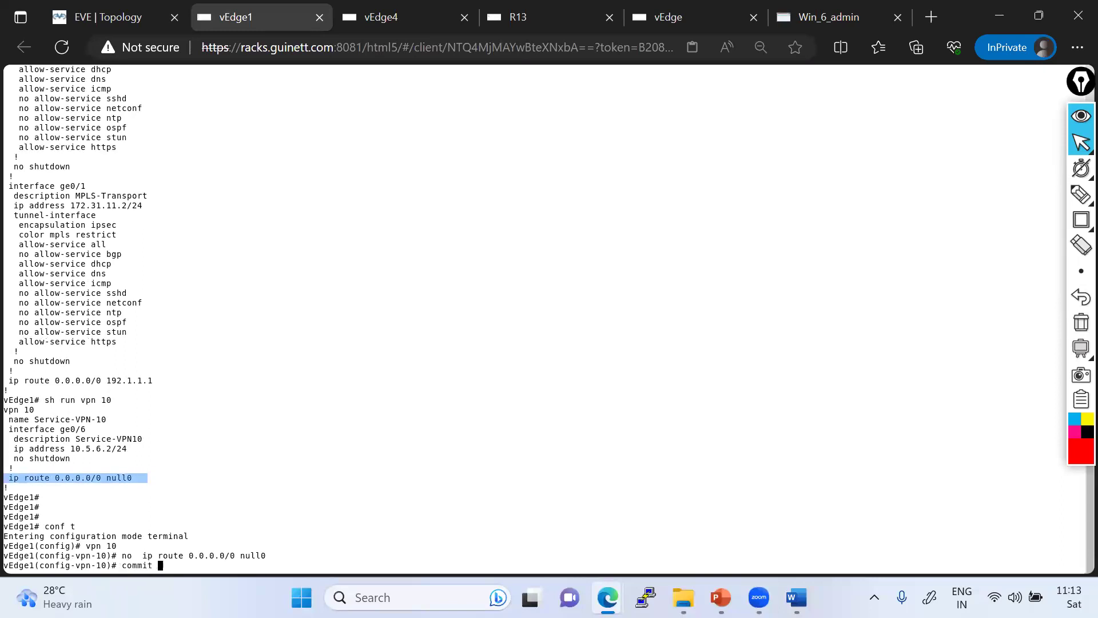
key(Return)
key(ctrl+z)
key(Return)
key(Return)
key(Return)
key(Return)
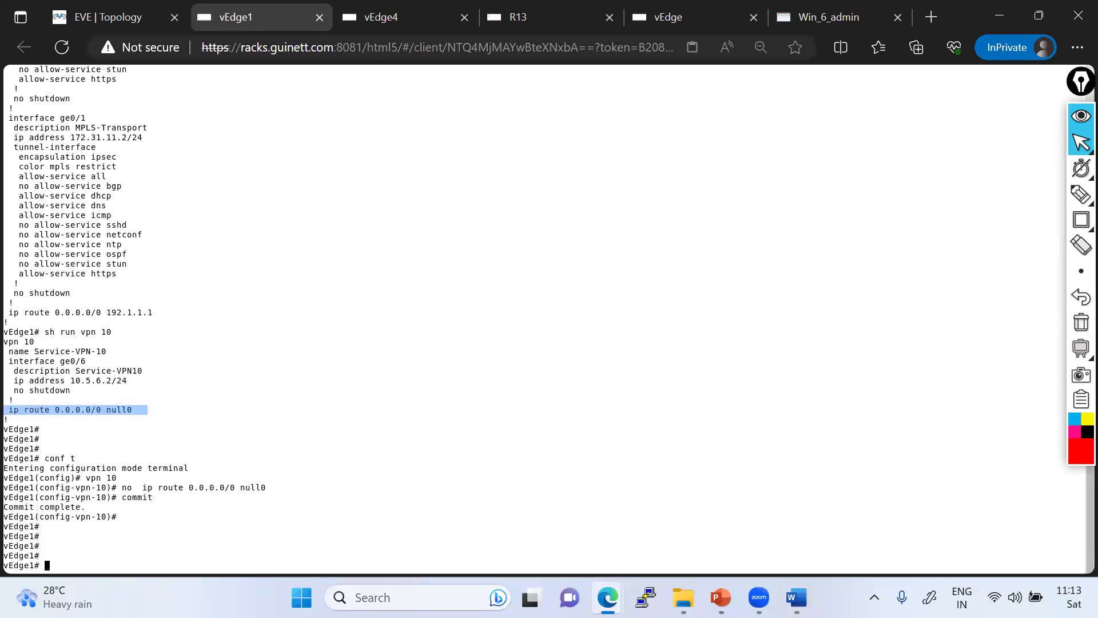
click(678, 18)
- Run 'show omp routes | tab' on vEdge3 to list its OMP routes
key(Return)
key(Return)
key(Return)
key(Return)
key(Return)
text(sh)
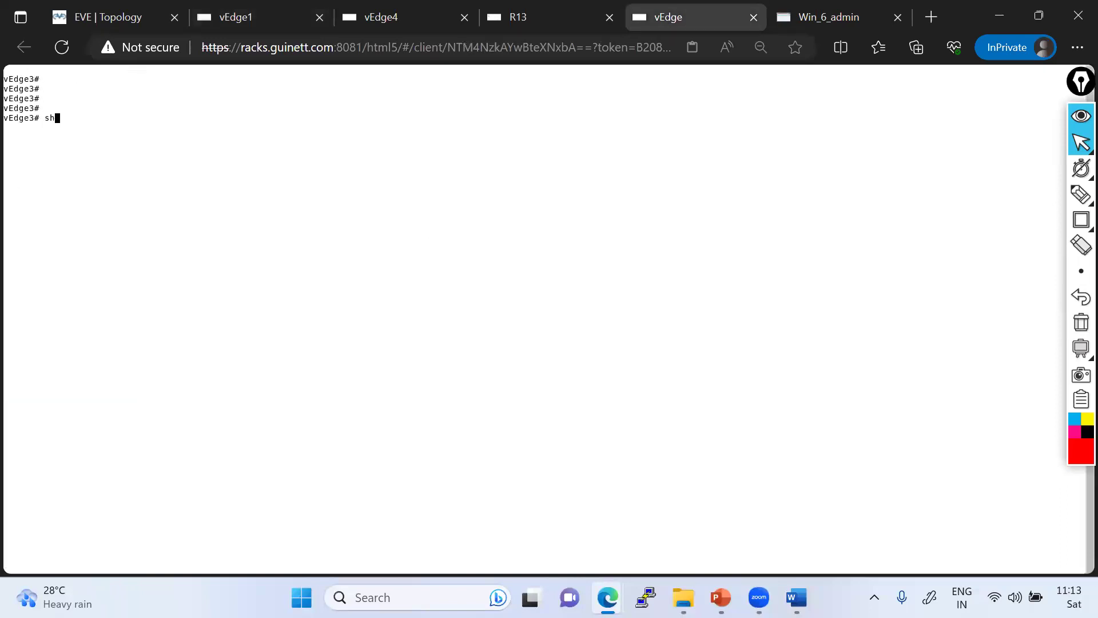
text(ow omp routes | tab)
key(Return)
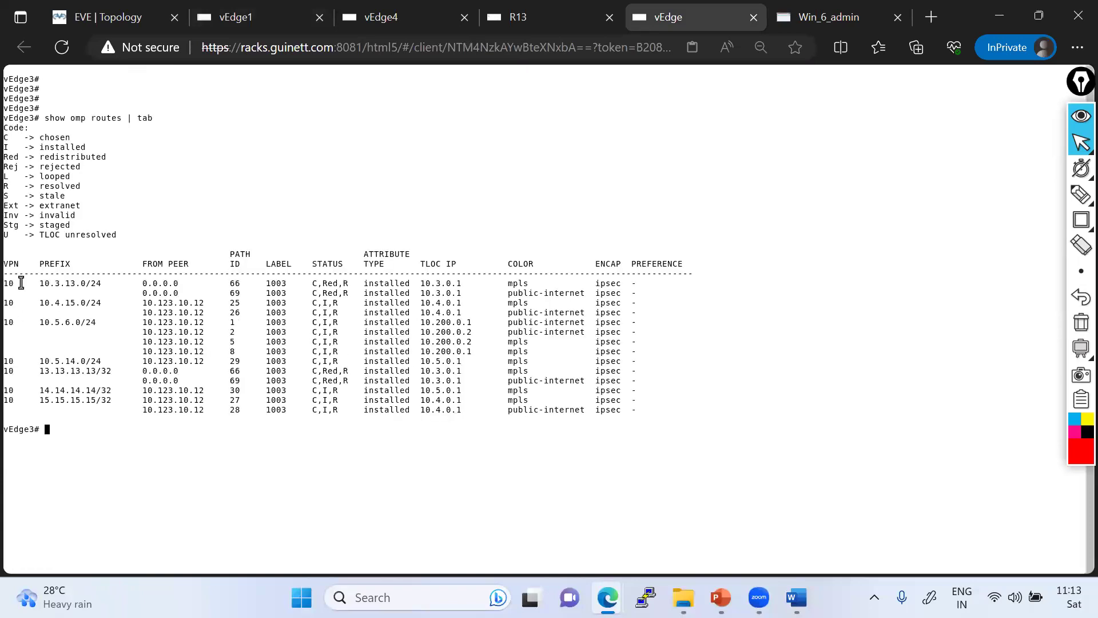
mouse_move(87, 12)
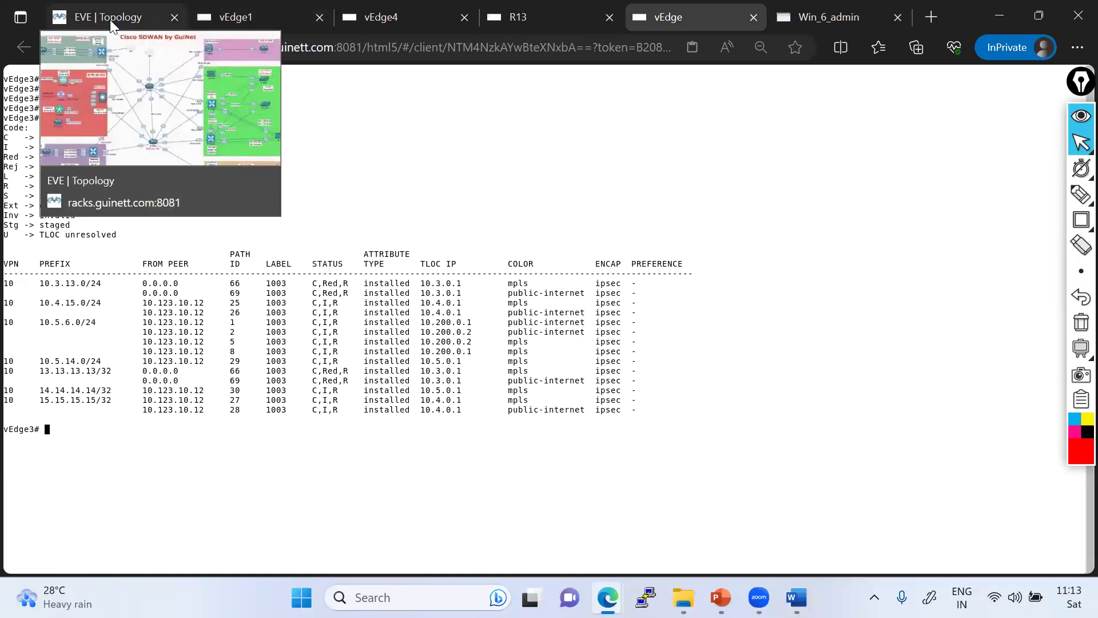
- Activate the Routing-Based-Hub-and-Spoke policy and refresh until the vSmart push shows Success
click(530, 17)
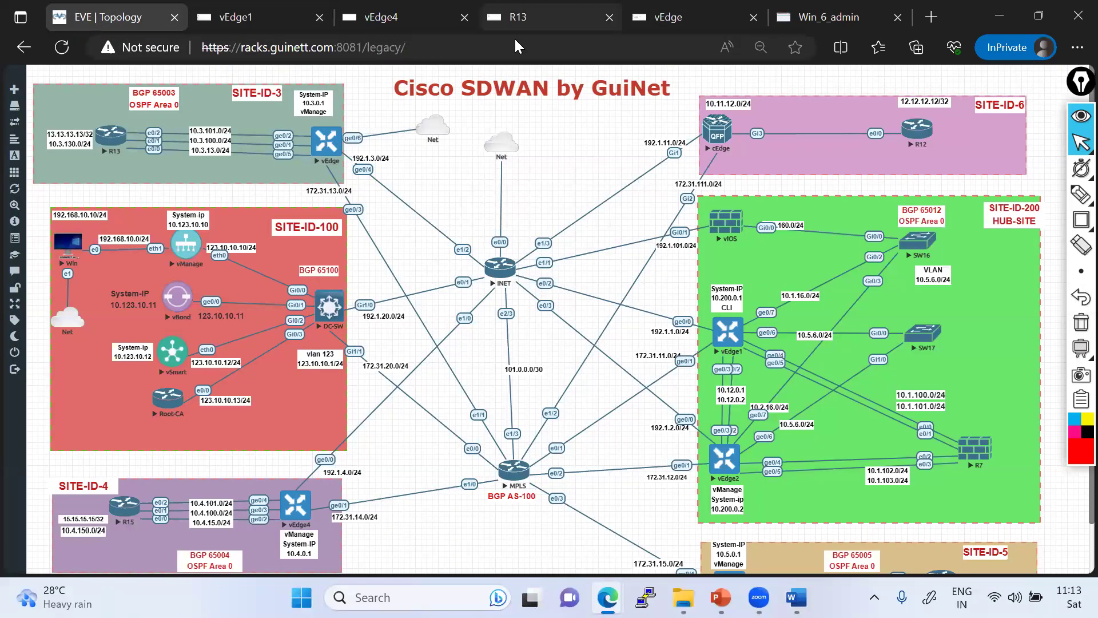
click(837, 17)
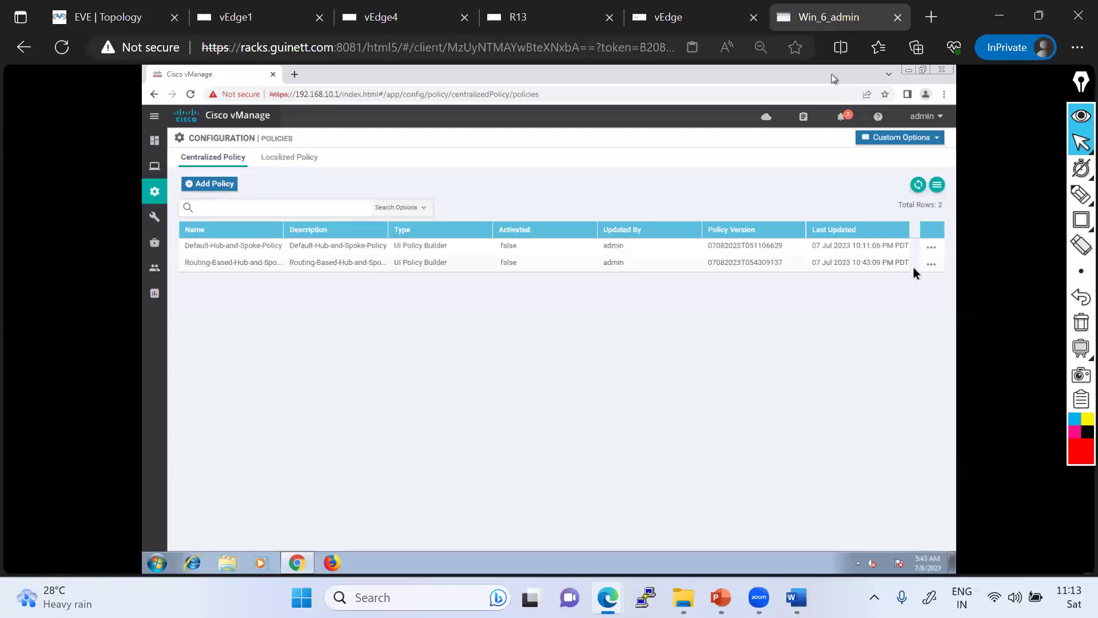
click(931, 264)
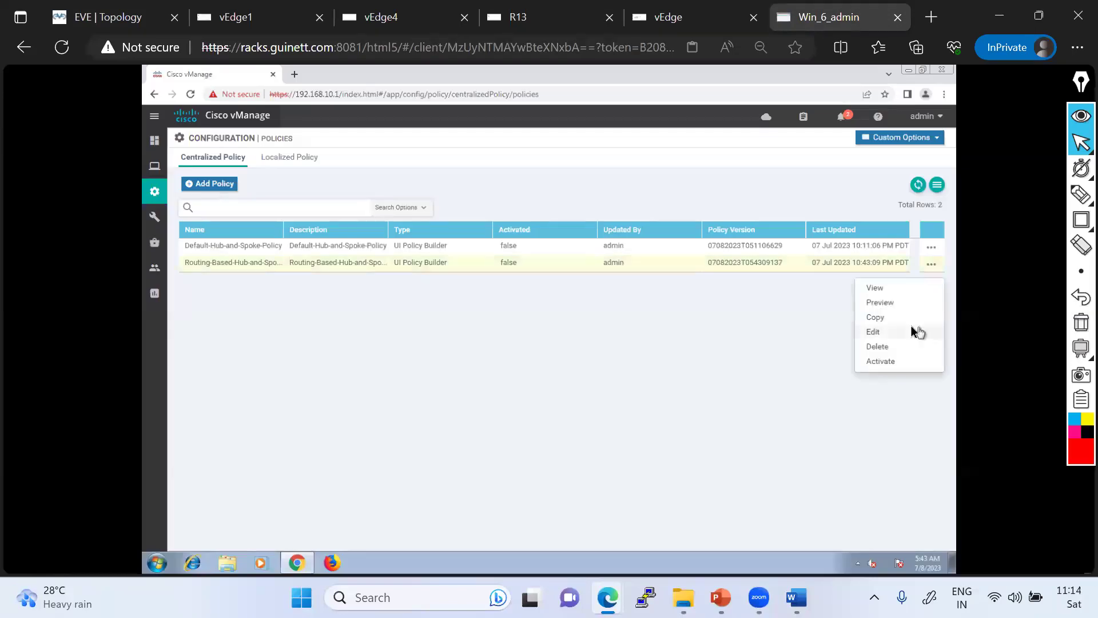
click(878, 361)
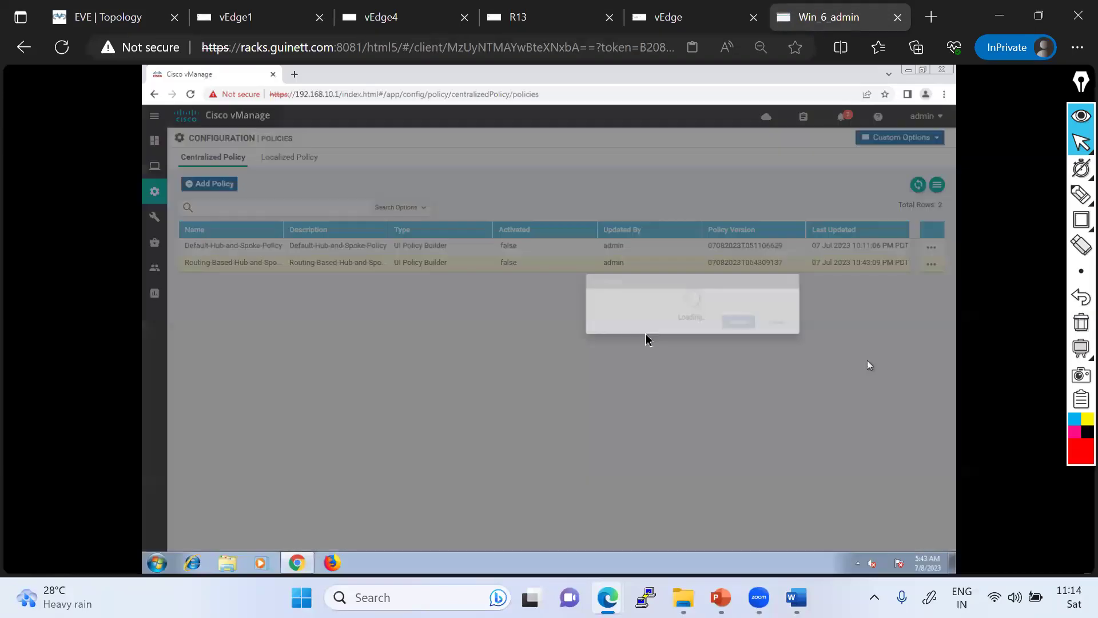
click(619, 371)
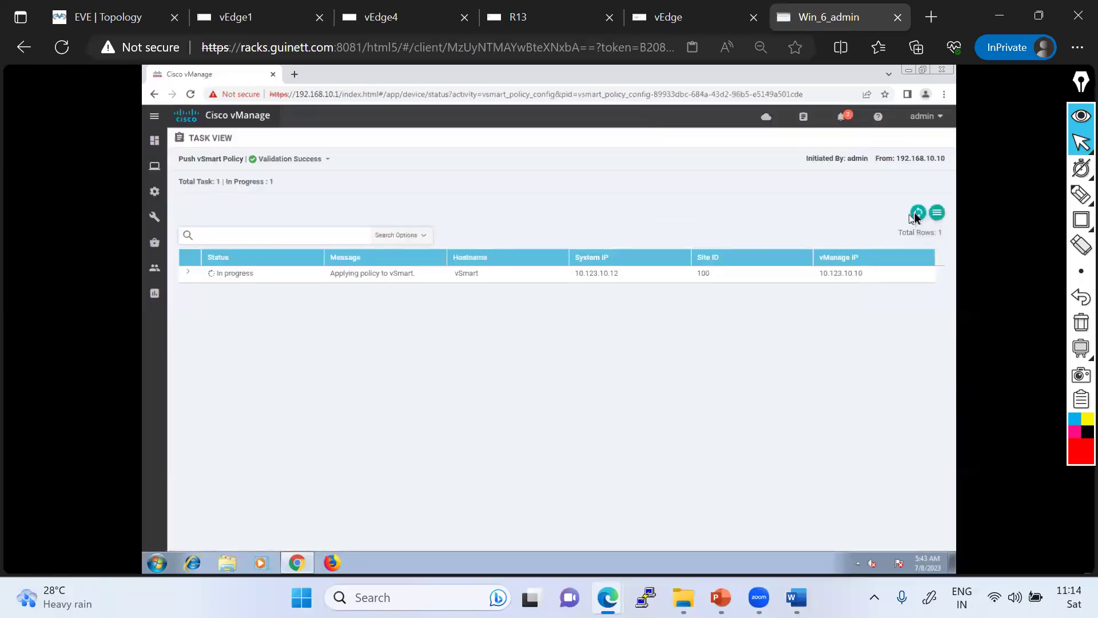
click(917, 213)
click(917, 214)
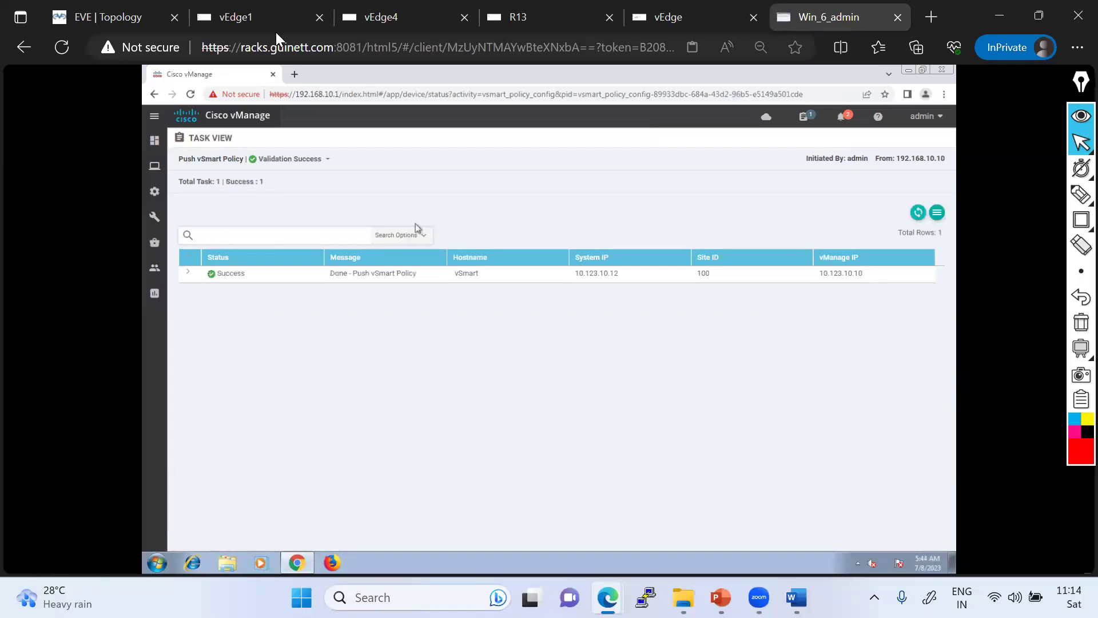
- Rerun the traceroute to 15.15.15.15 from R13
click(571, 23)
key(Up)
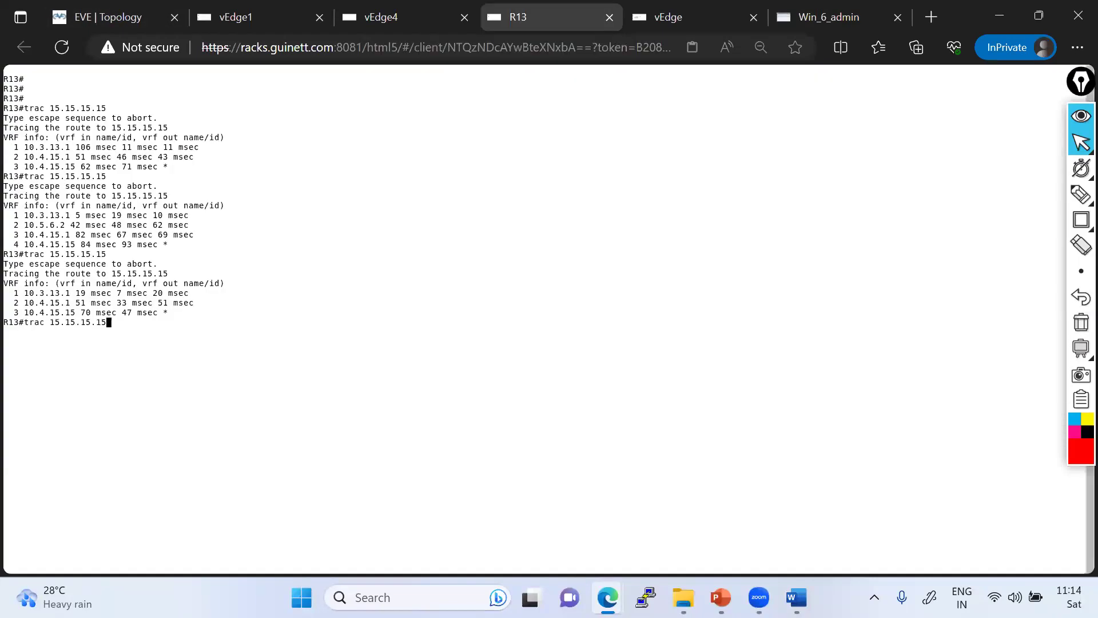
key(Return)
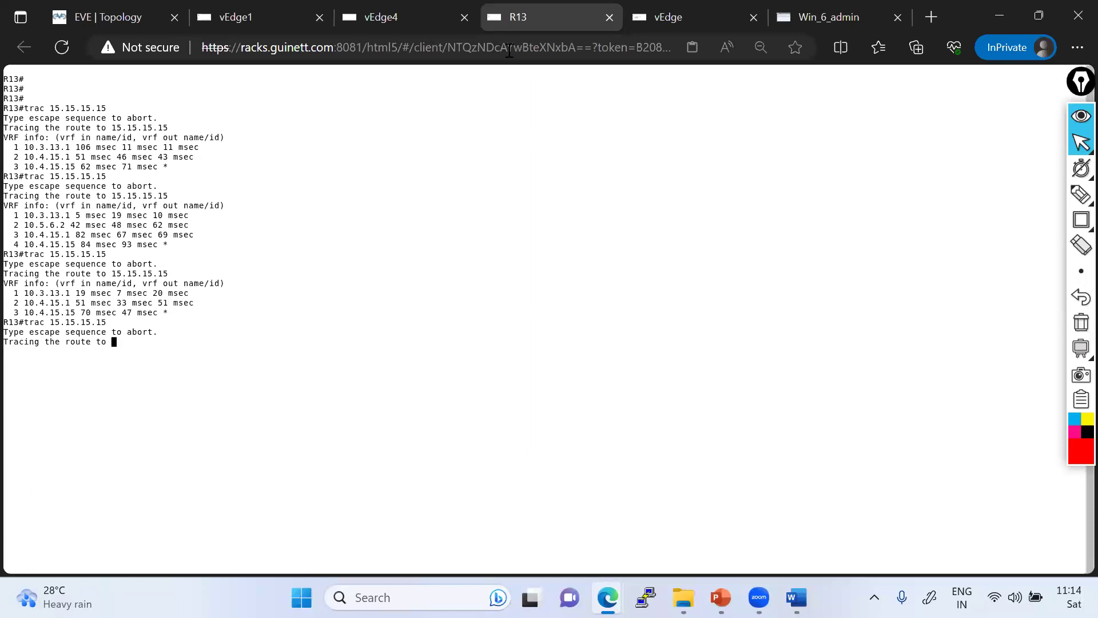
- Show vEdge3's IPsec inbound connections and OMP routes, marking the remaining routes and R13's unreachable hop
click(652, 27)
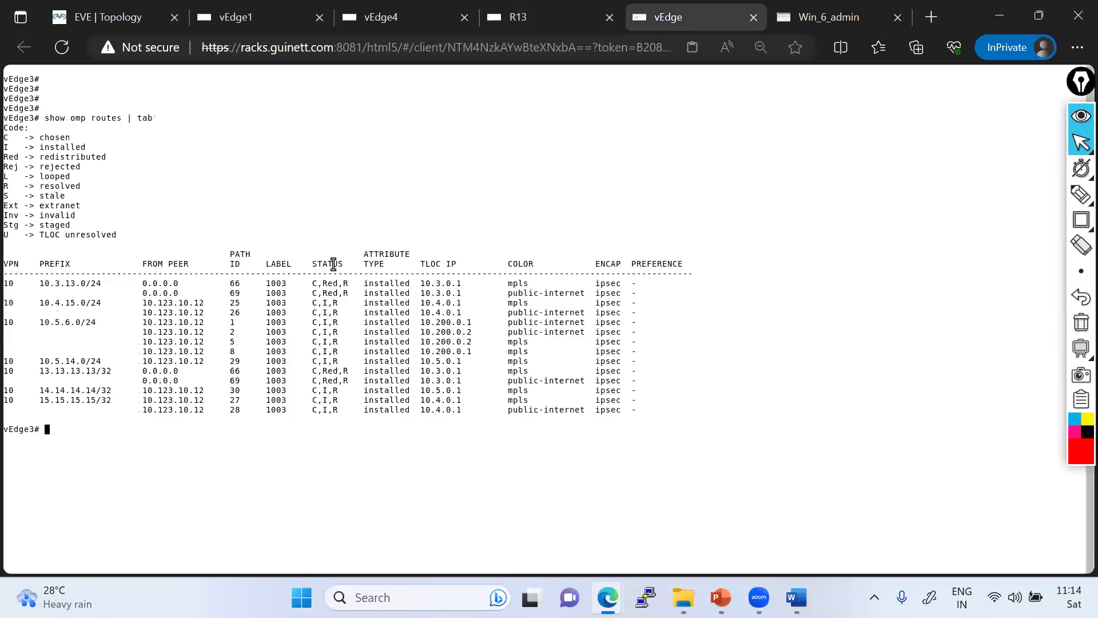
text(show ipsec in)
key(Tab)
key(Return)
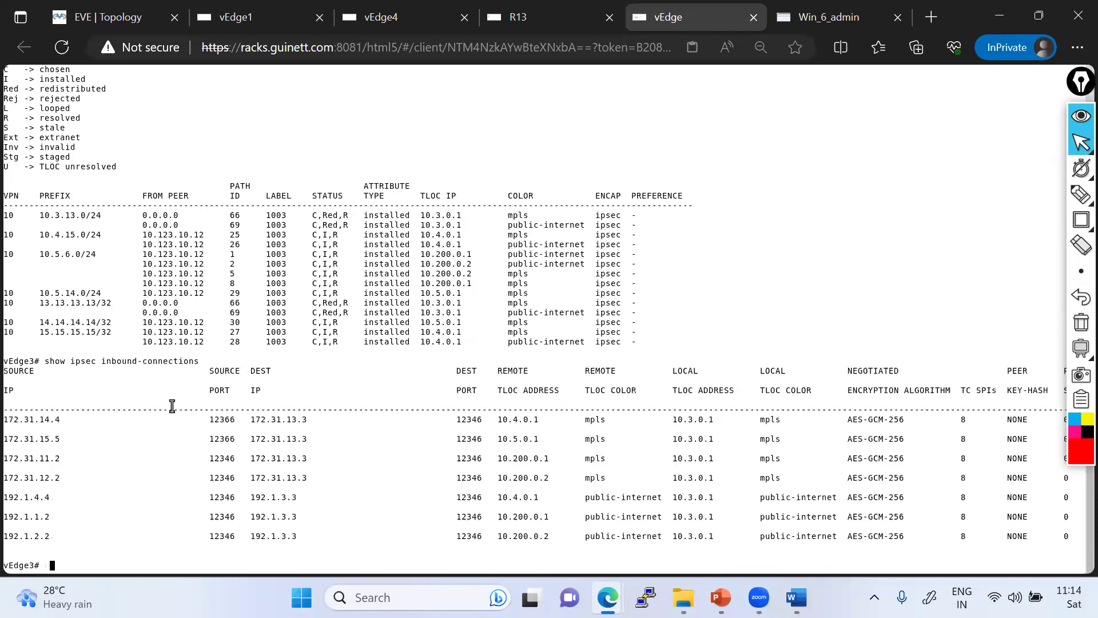
text(show omp routes | tab)
key(Return)
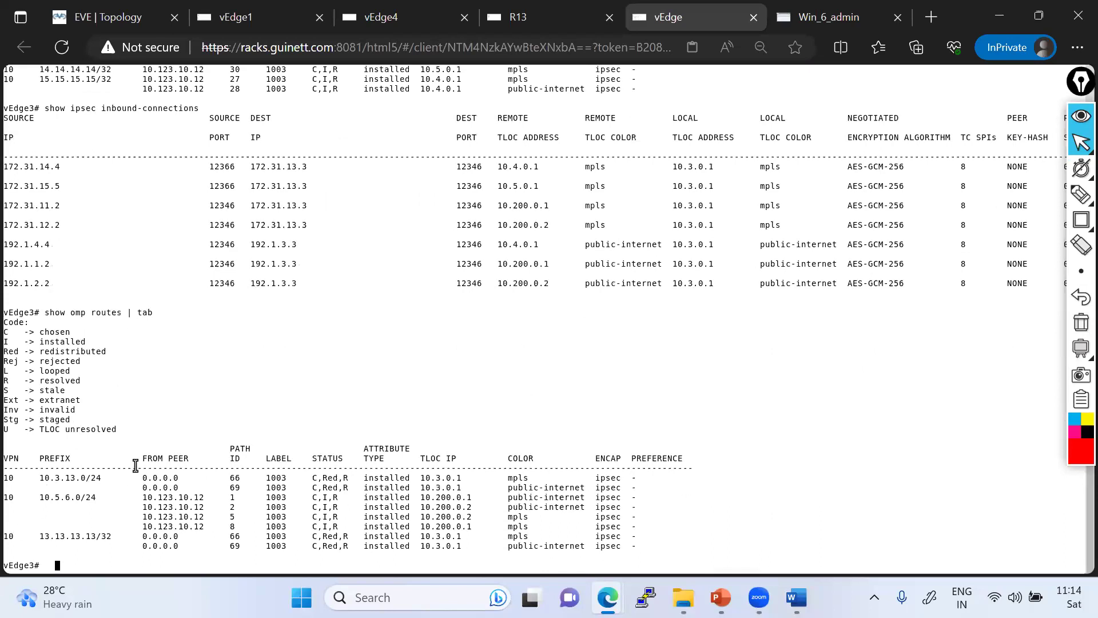
drag(21, 468, 112, 535)
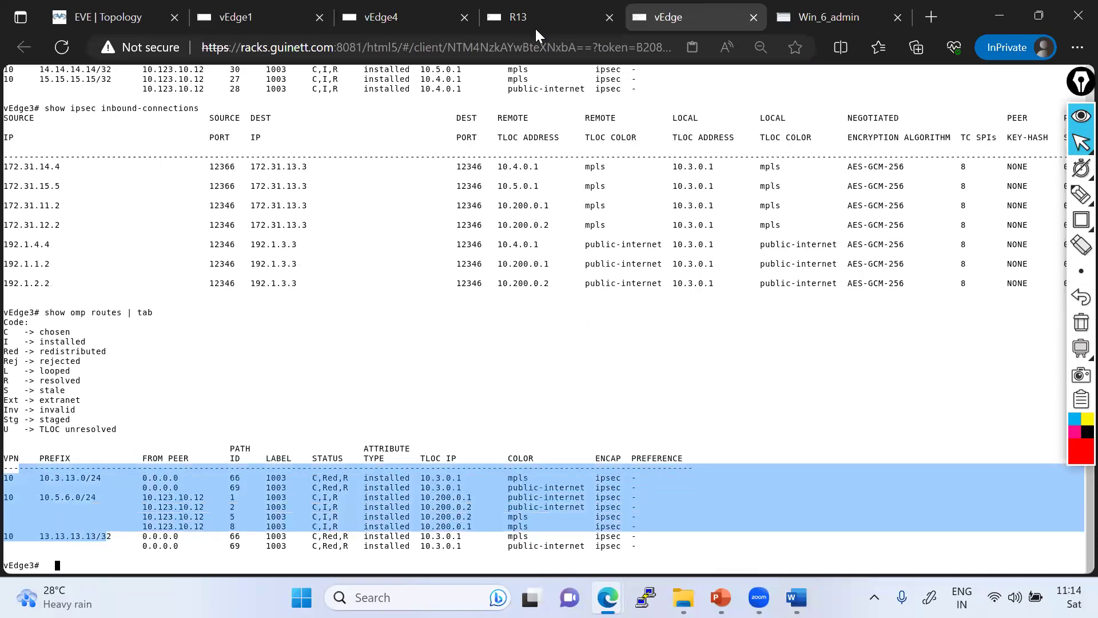
click(520, 18)
drag(10, 361, 135, 361)
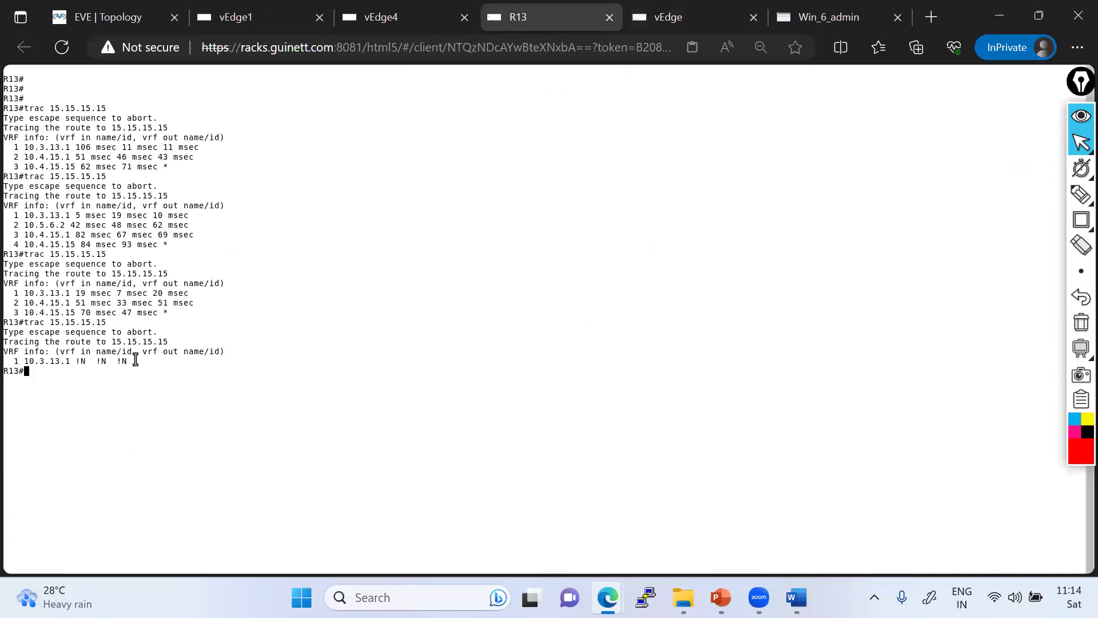
click(301, 19)
- Add 'ip route 0.0.0.0/0 null0' back to vEdge1's VPN 10 and commit
text(conf t)
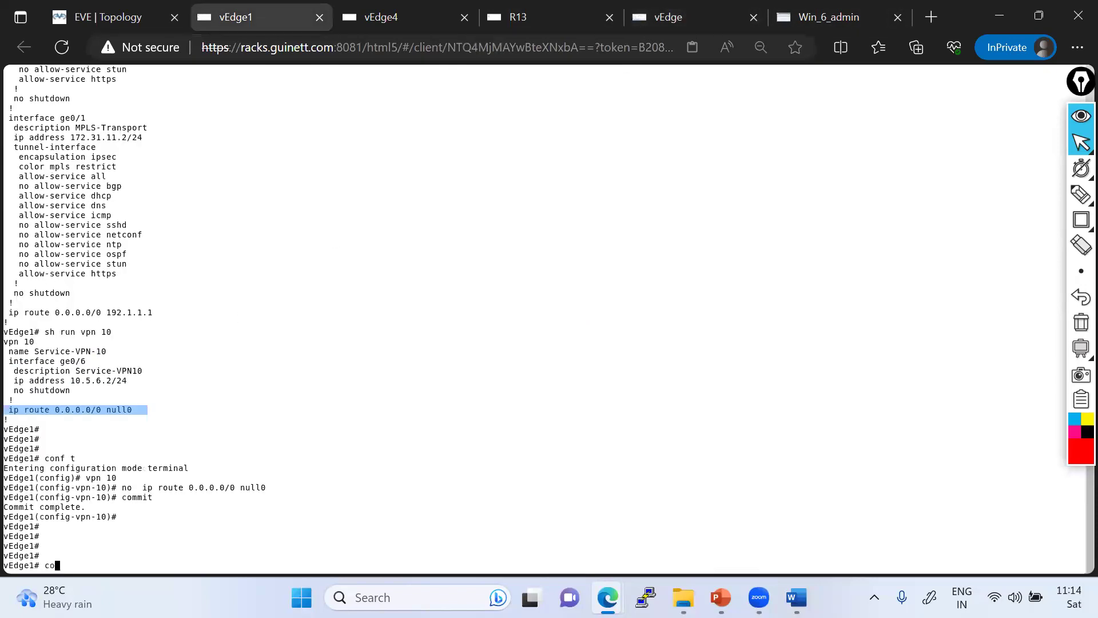
key(Return)
text(vpn 10)
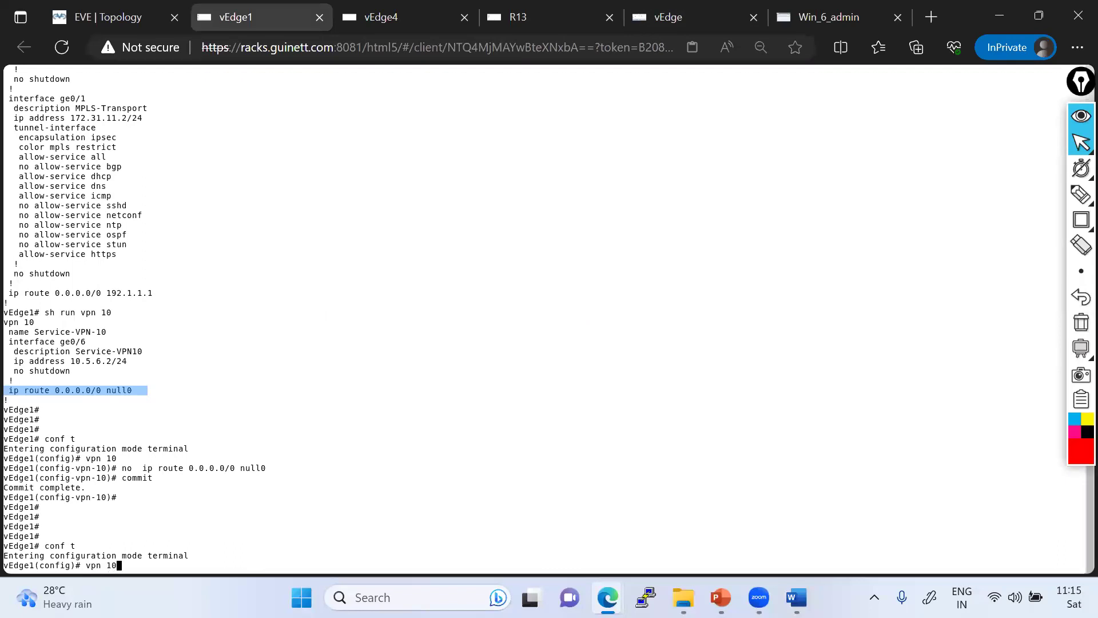
key(Return)
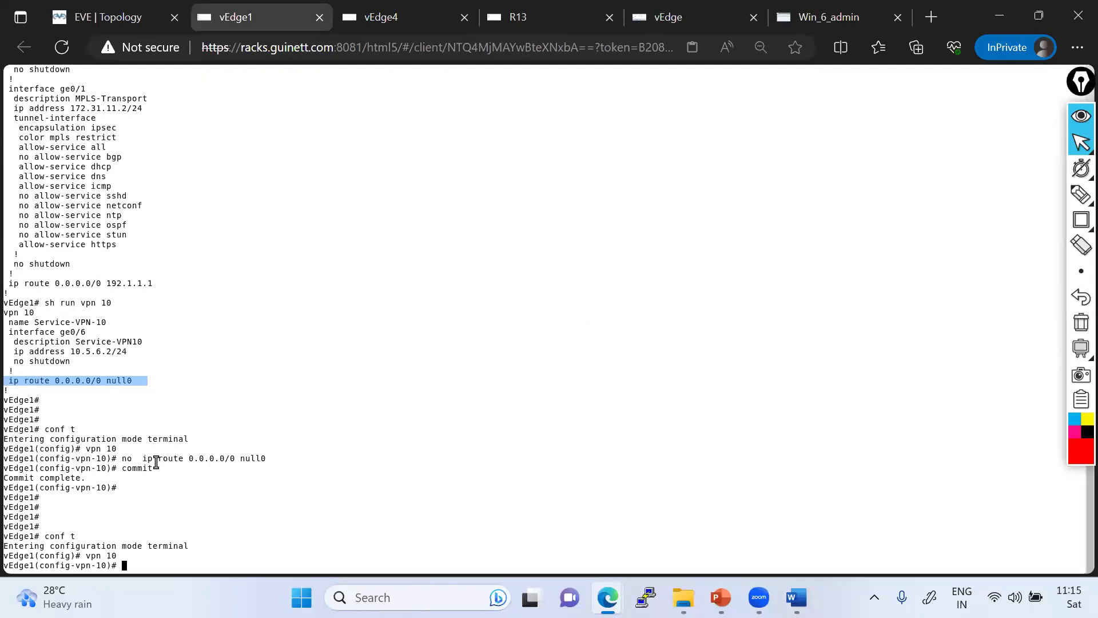
drag(139, 458, 275, 458)
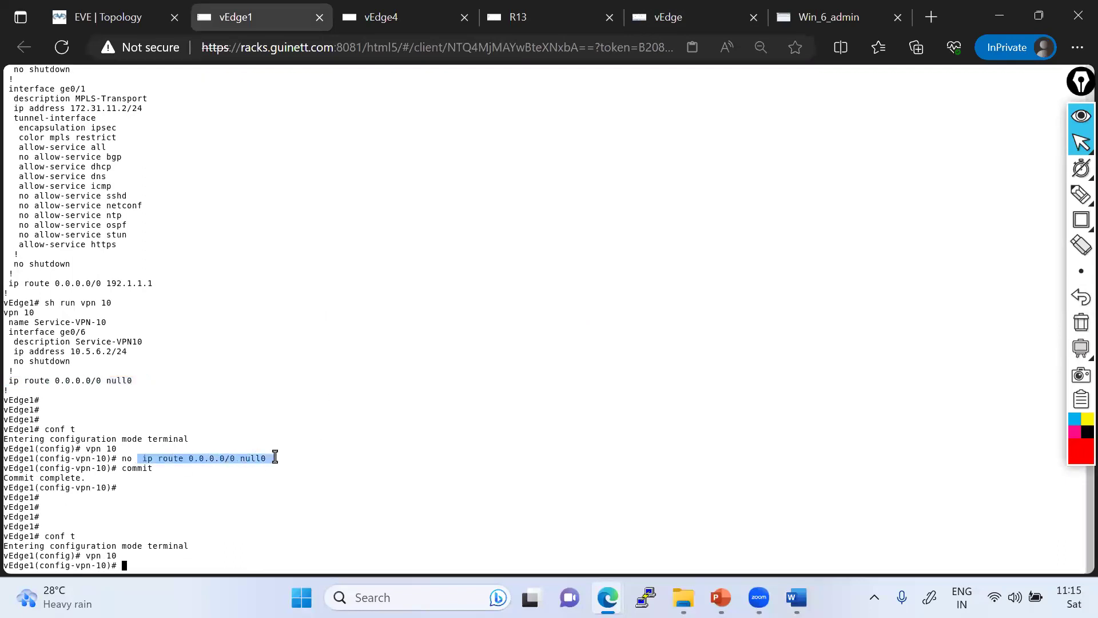
right_click(390, 453)
key(Return)
text(commit)
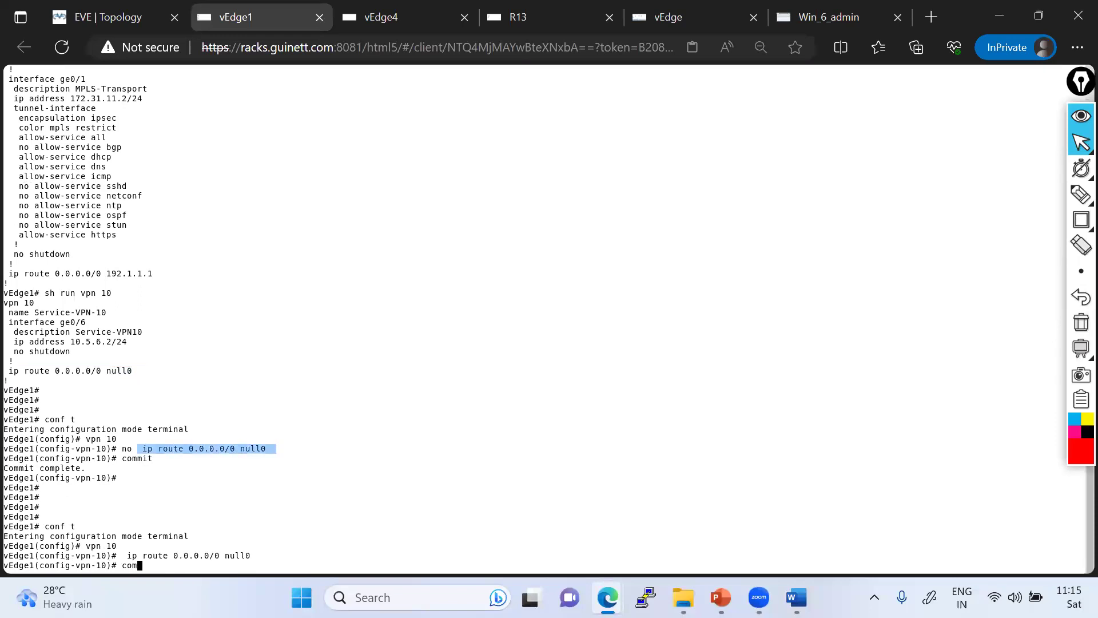
key(Return)
key(ctrl+z)
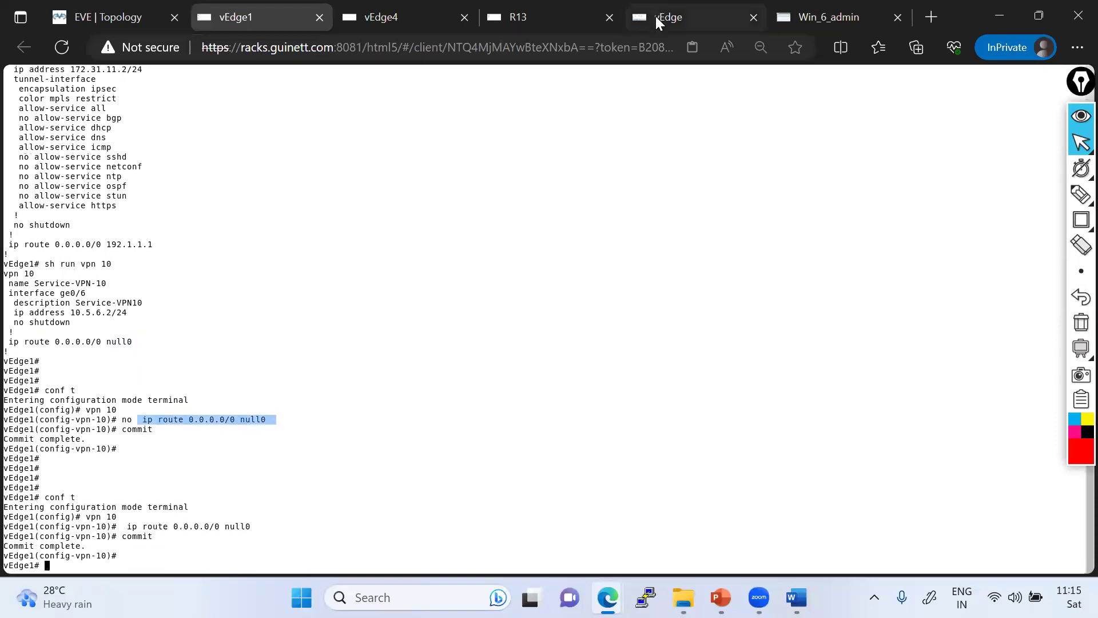
- Check OMP routes on vEdge3 and vEdge4 for the new 0.0.0.0/0 default route
click(655, 16)
key(Up)
key(Return)
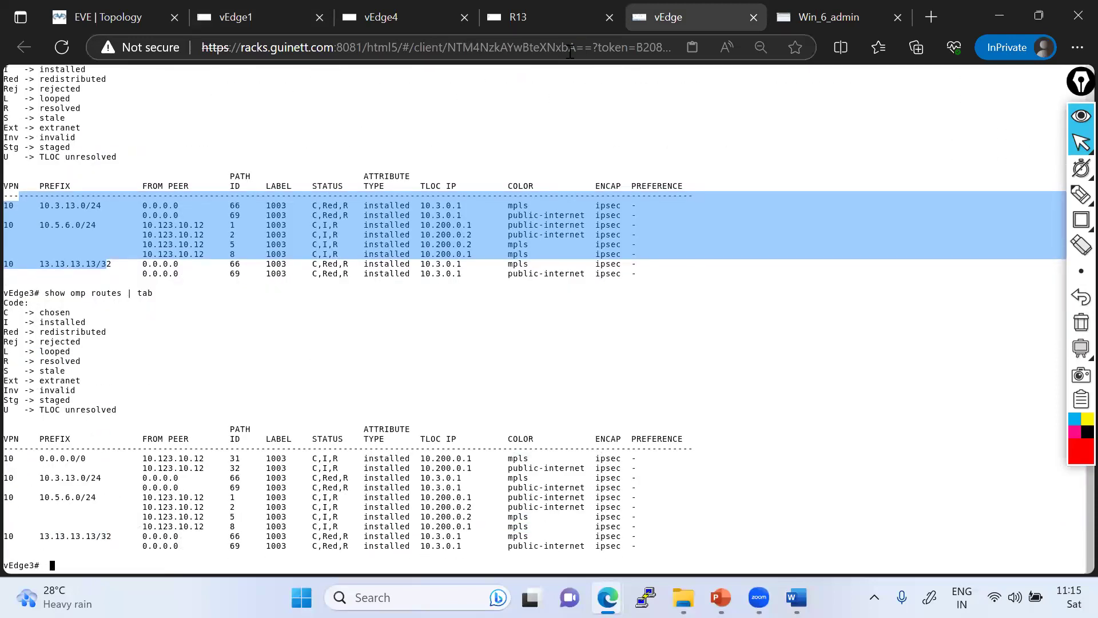
click(385, 17)
key(Return)
key(Return)
key(Return)
key(Return)
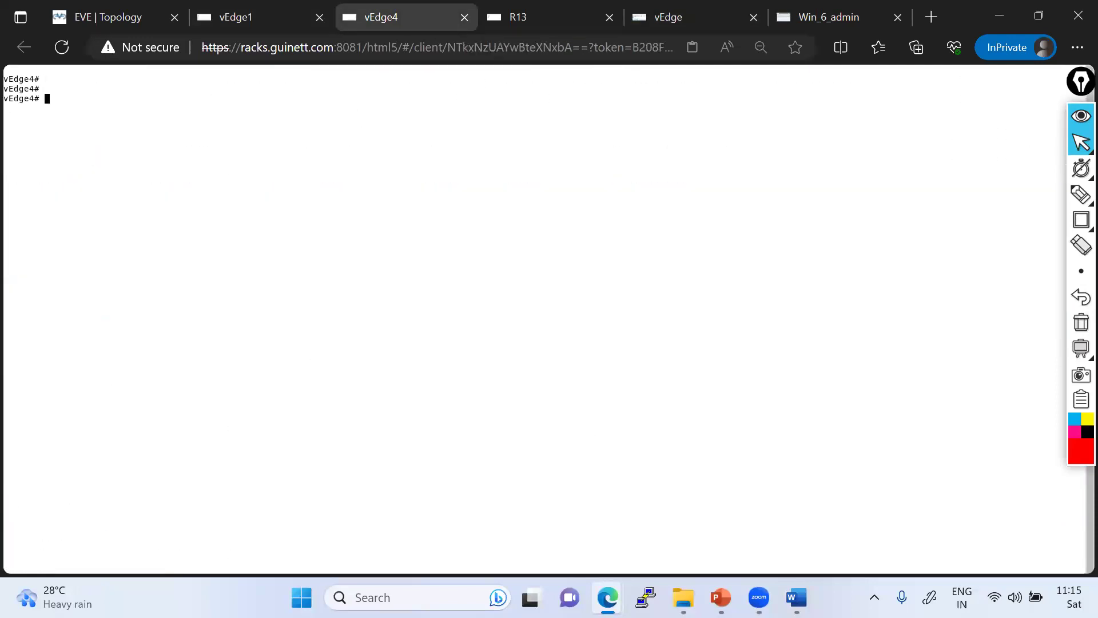
text(show omp routes | tab)
key(Return)
key(space)
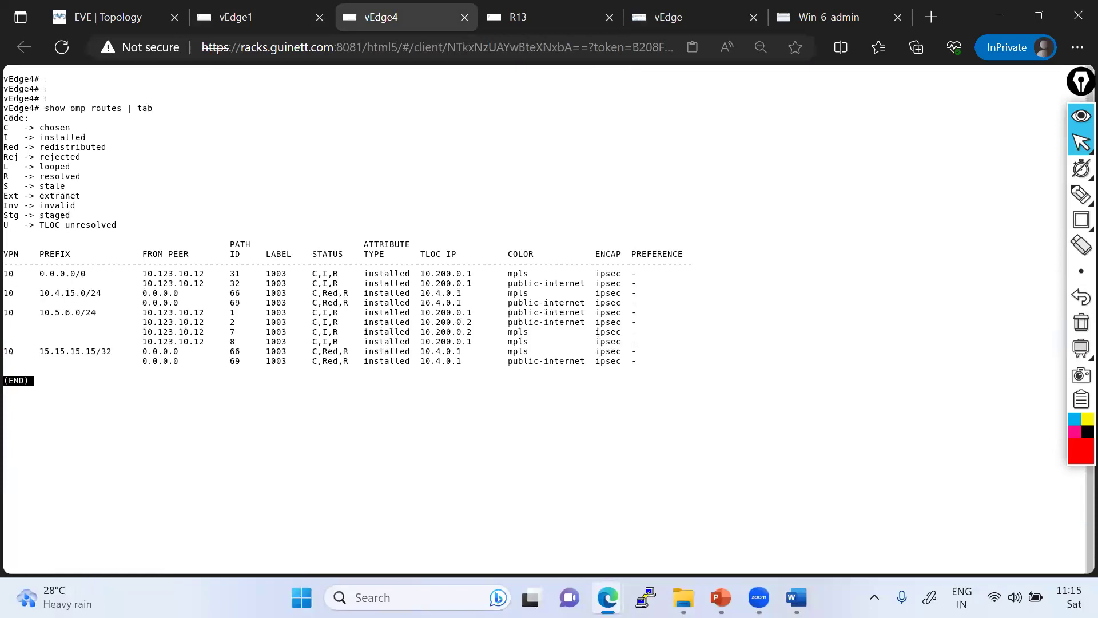
drag(17, 274, 297, 303)
- Rerun R13's traceroute to 15.15.15.15 and highlight the hub hop 10.5.6.2 in the output
click(532, 17)
click(105, 363)
key(Up)
key(Return)
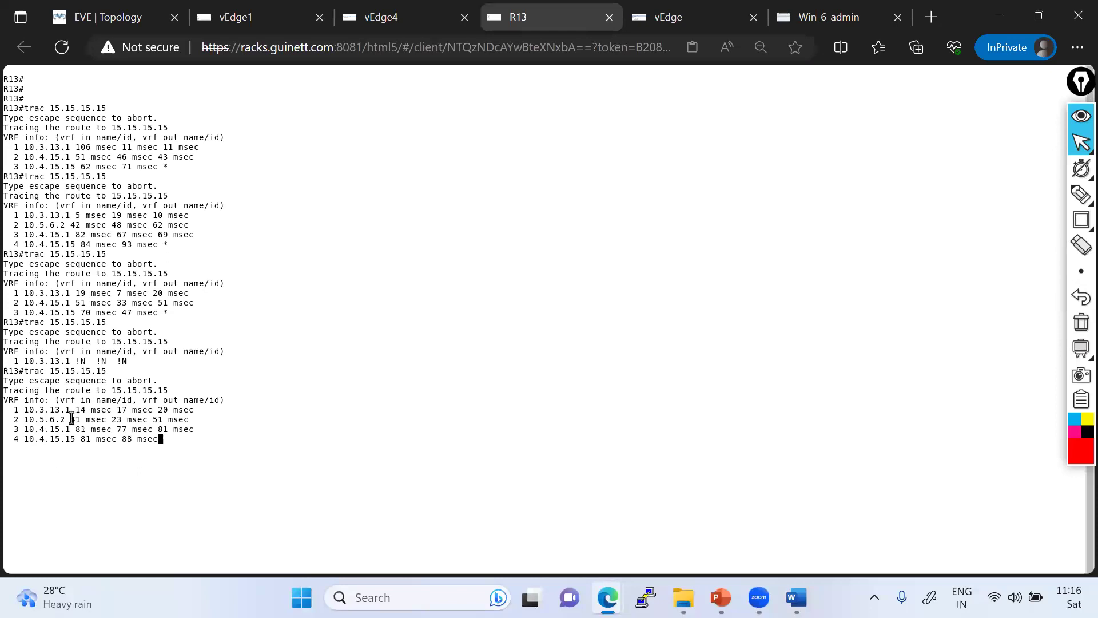
drag(24, 421, 152, 429)
click(1077, 151)
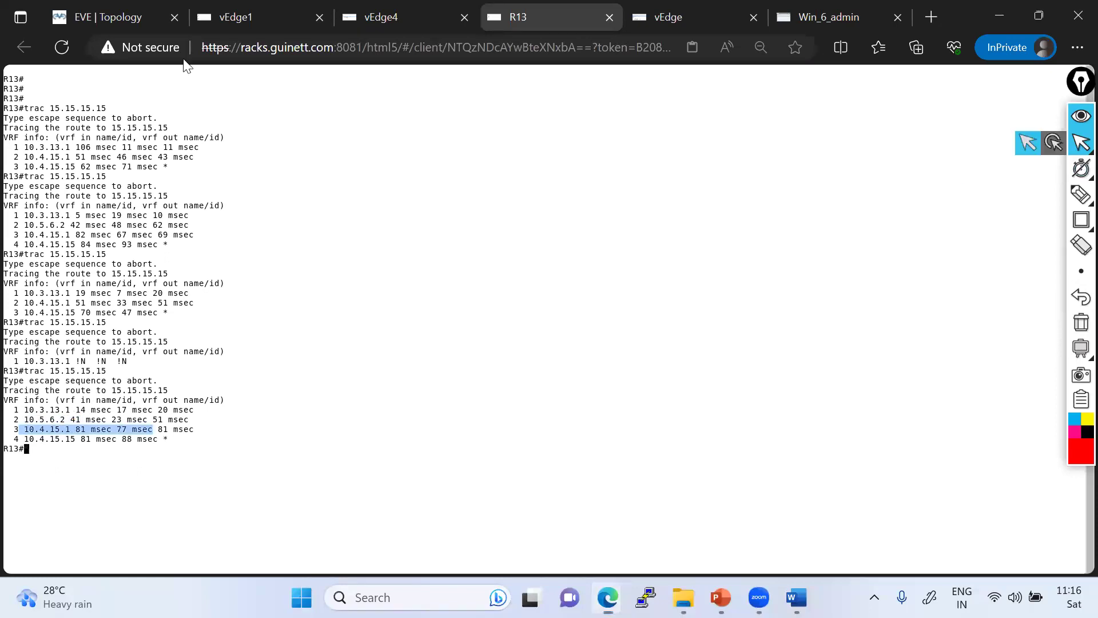
- On the topology, sketch a red path from R13 via INET and vEdge1 to R15
click(100, 17)
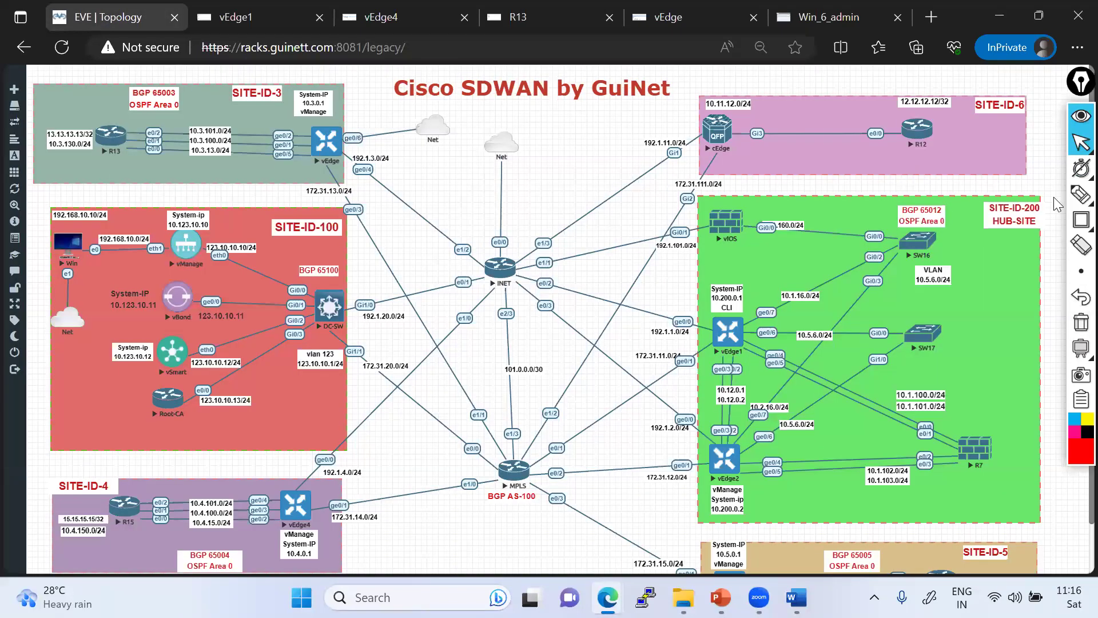
mouse_move(92, 139)
mouse_down()
mouse_move(293, 140)
mouse_move(583, 264)
mouse_up()
mouse_move(725, 330)
mouse_down()
mouse_move(434, 471)
mouse_move(109, 507)
mouse_up()
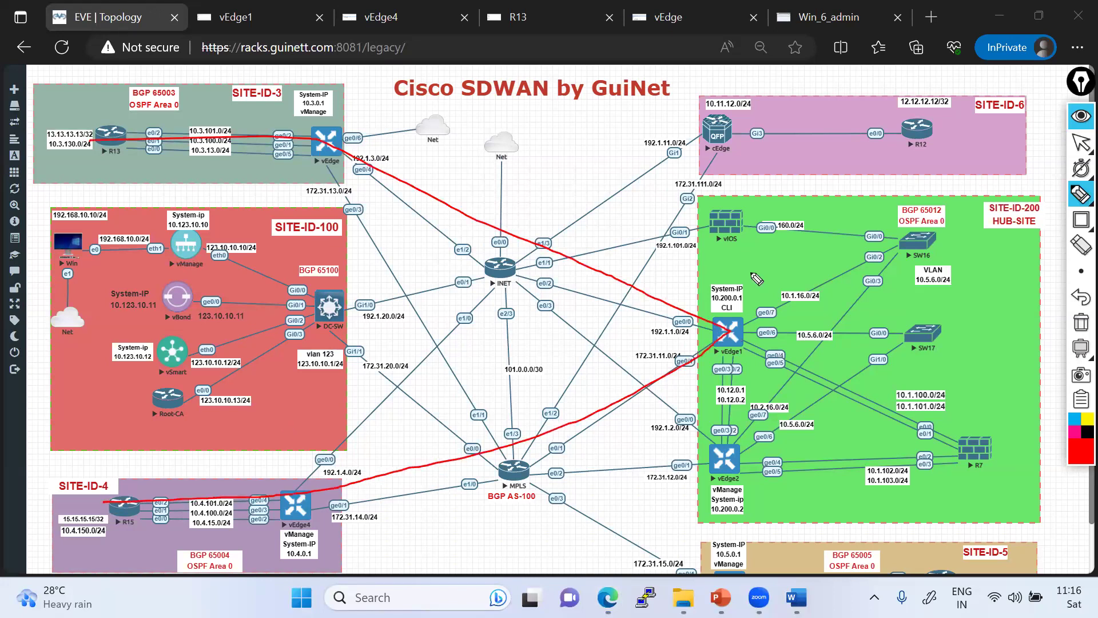
click(1079, 145)
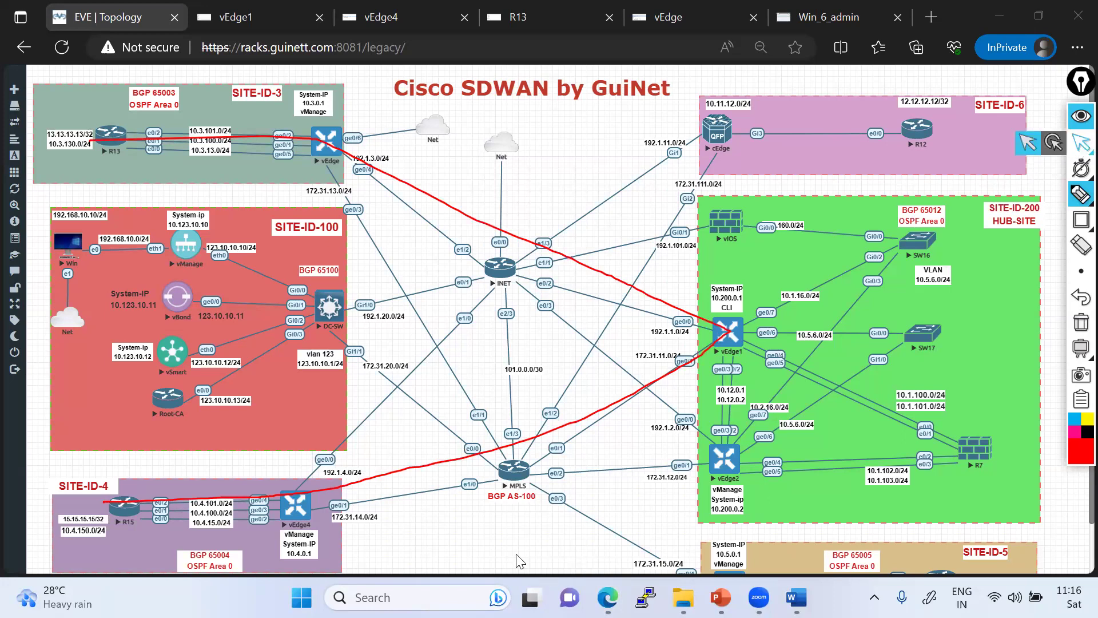
key(Escape)
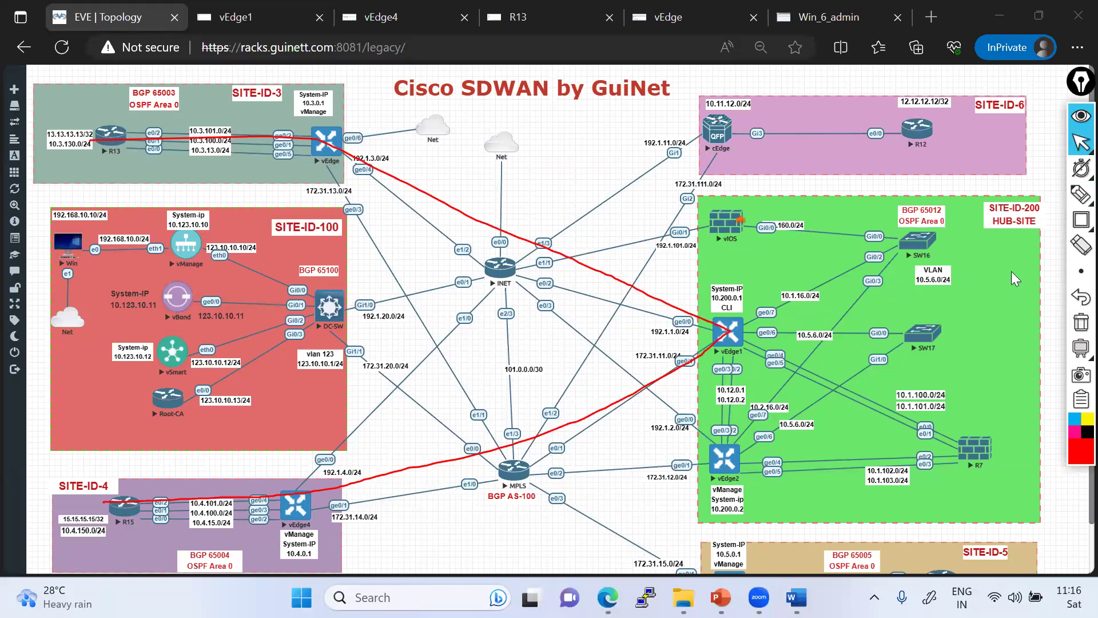
mouse_move(1080, 201)
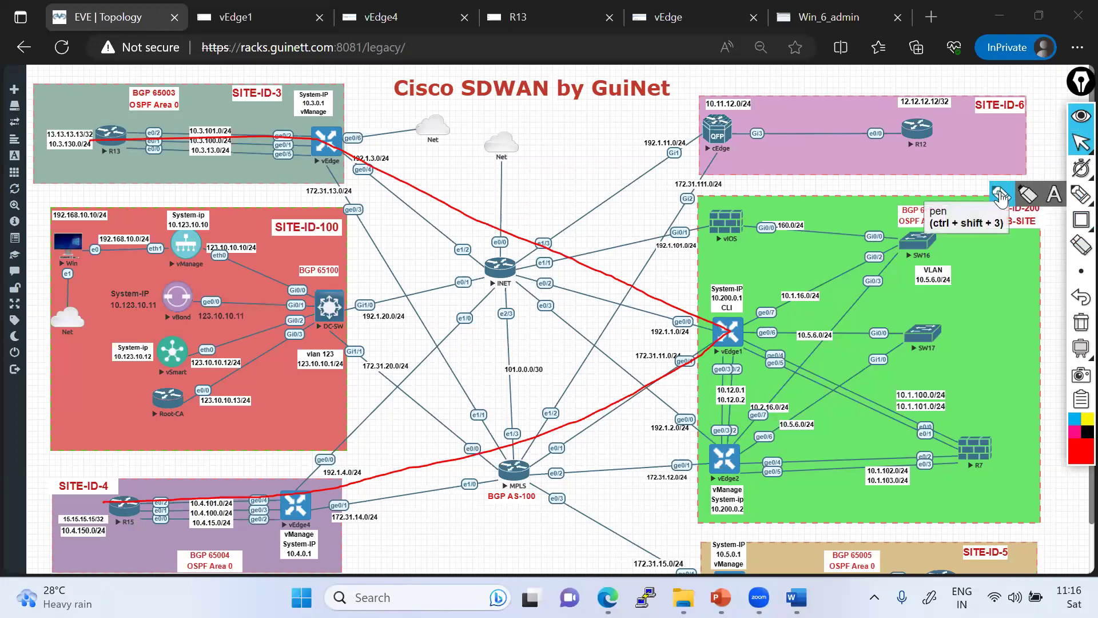
click(1001, 196)
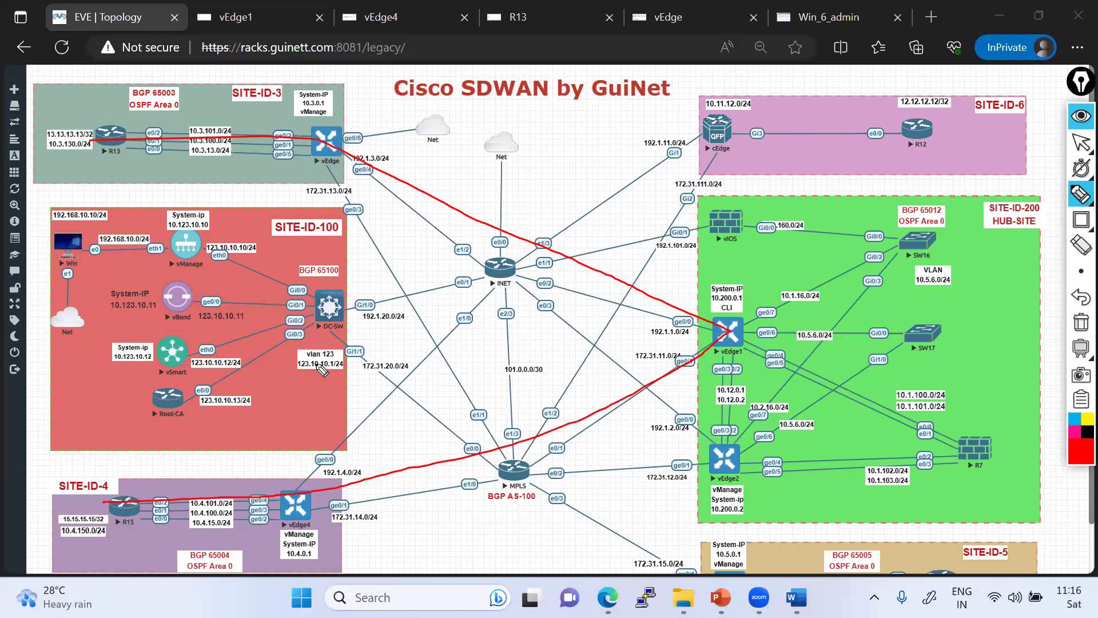
- Mark the SITE-ID-3 vEdge and vEdge4 and draw red paths from each to hub vEdge1
drag(329, 147, 348, 166)
drag(296, 499, 306, 513)
mouse_move(336, 166)
mouse_down()
mouse_move(271, 254)
mouse_move(190, 310)
mouse_move(178, 332)
mouse_move(293, 487)
mouse_up()
drag(116, 516, 295, 509)
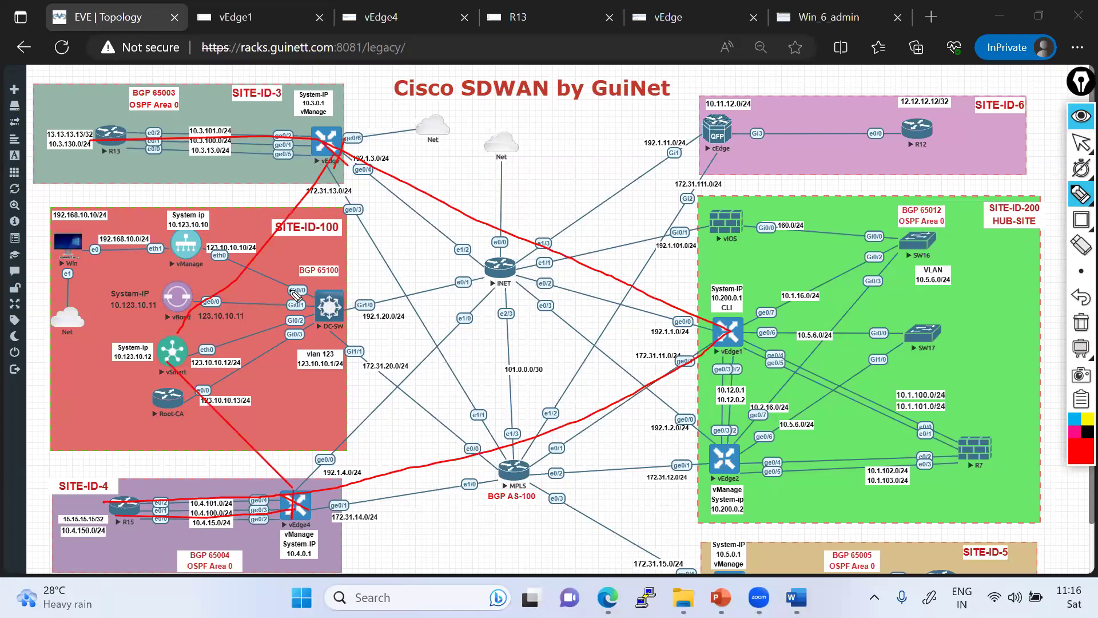
mouse_move(333, 153)
mouse_down()
mouse_move(526, 248)
mouse_move(725, 317)
mouse_up()
mouse_move(292, 512)
mouse_down()
mouse_move(560, 402)
mouse_move(721, 353)
mouse_up()
- Trace red paths from SITE-ID-5 and R15 via MPLS to vEdge1 and back, then clear all ink
mouse_move(715, 558)
mouse_down()
mouse_move(545, 521)
mouse_move(663, 362)
mouse_move(744, 332)
mouse_move(699, 343)
mouse_move(737, 360)
mouse_move(725, 316)
mouse_up()
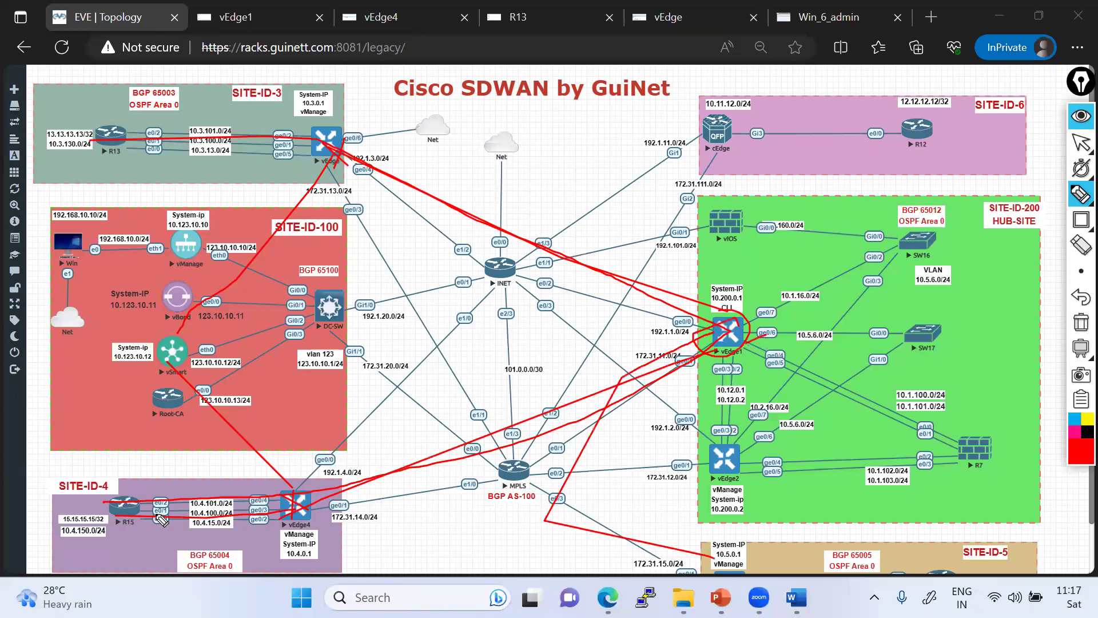
mouse_move(141, 506)
mouse_down()
mouse_move(302, 495)
mouse_move(623, 381)
mouse_move(710, 336)
mouse_up()
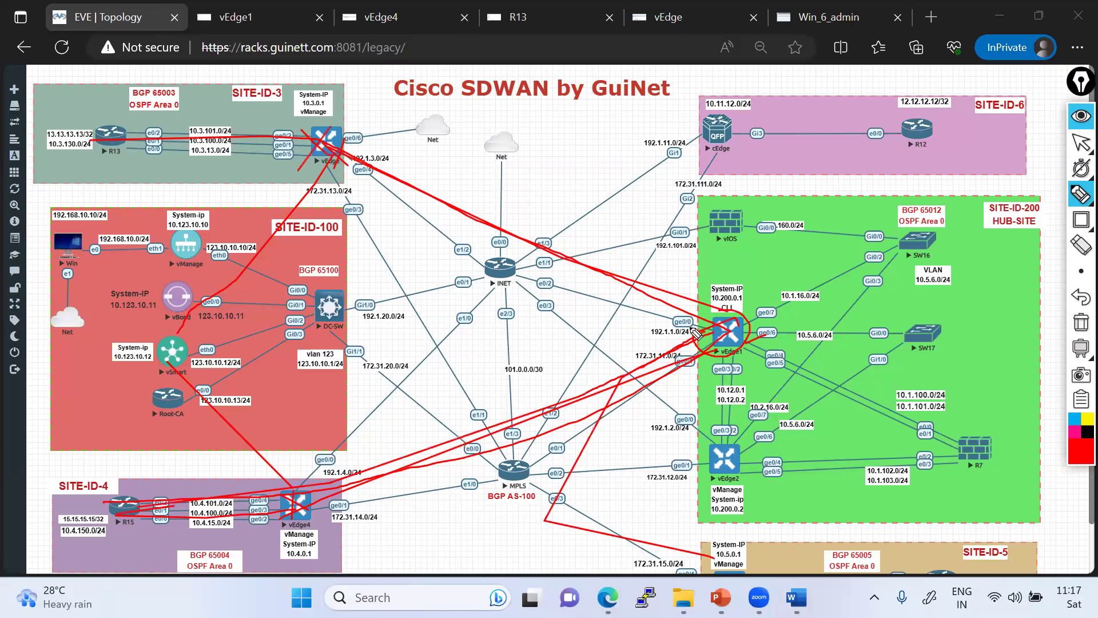
mouse_move(737, 337)
mouse_down()
mouse_move(484, 247)
mouse_move(296, 140)
mouse_up()
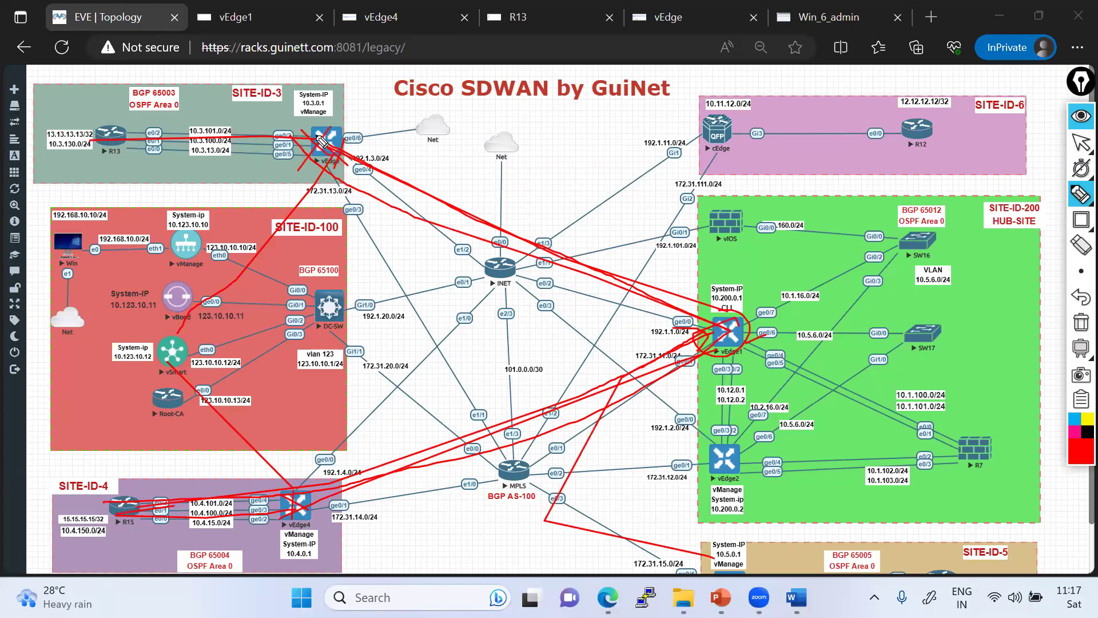
click(1080, 322)
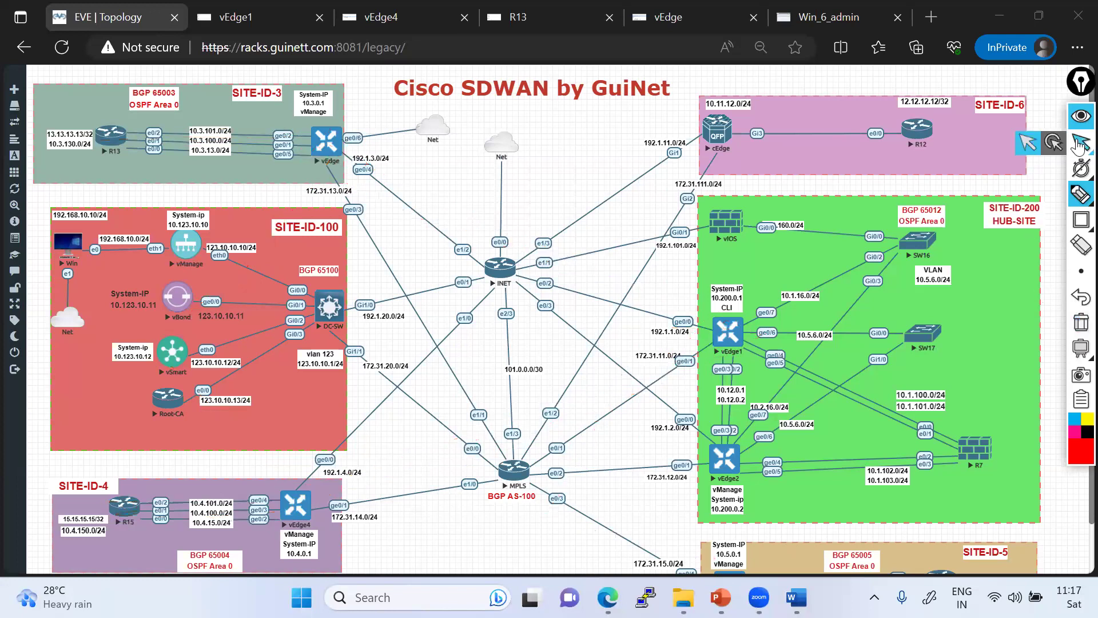
- Highlight the loopbacks 13.13.13.13/32 on R13 and 15.15.15.15/32 on R15
mouse_move(1080, 195)
click(1004, 197)
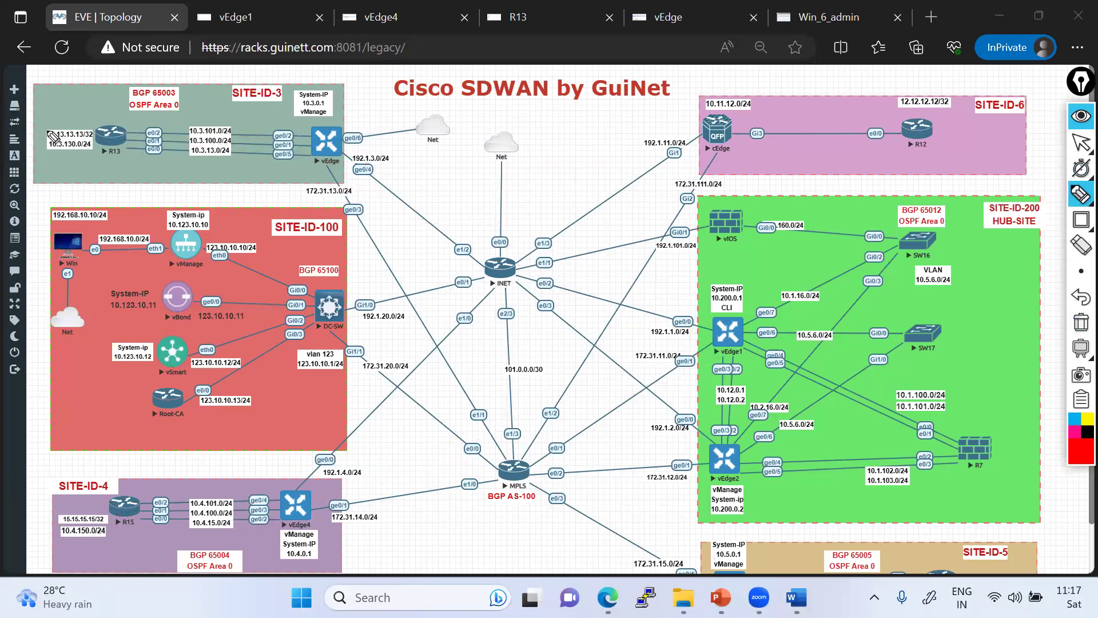
mouse_move(42, 139)
mouse_down()
mouse_move(96, 142)
mouse_move(94, 130)
mouse_move(50, 127)
mouse_move(45, 148)
mouse_up()
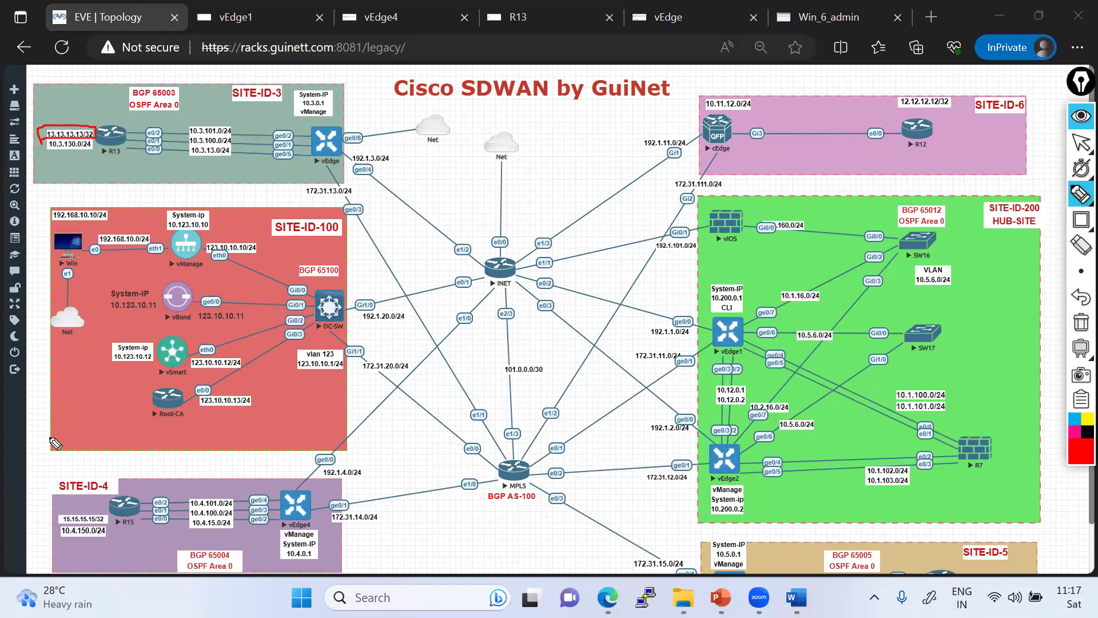
click(55, 510)
mouse_move(57, 526)
mouse_down()
mouse_move(111, 525)
mouse_move(50, 511)
mouse_move(283, 504)
mouse_up()
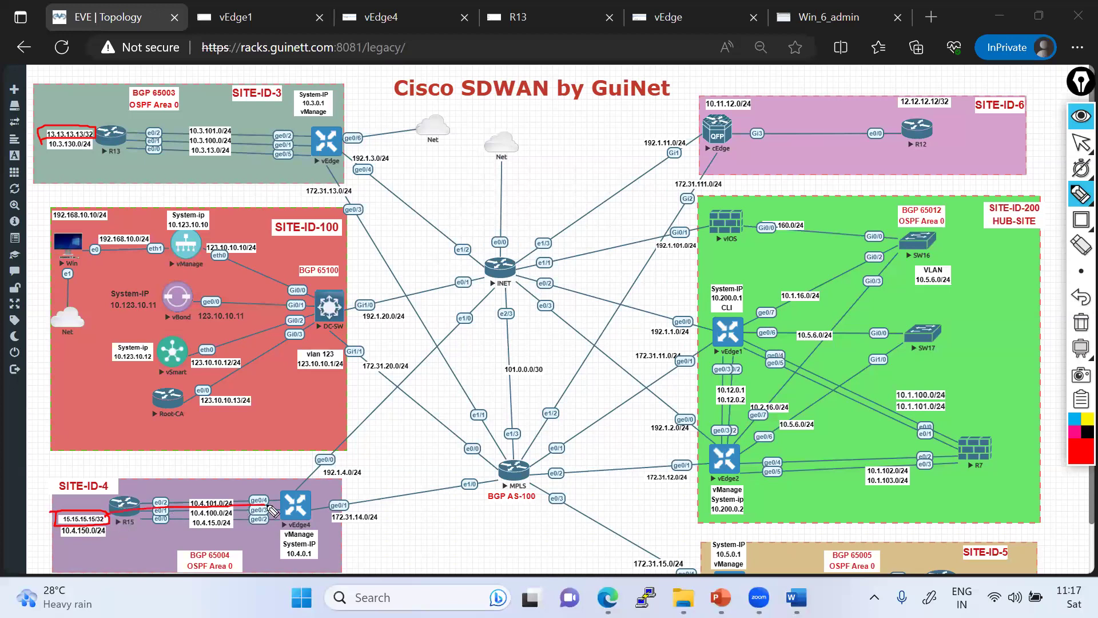
- Draw control paths from the SITE-ID-3 vEdge and vEdge4 to vSmart, marking the controllers
drag(93, 135, 326, 143)
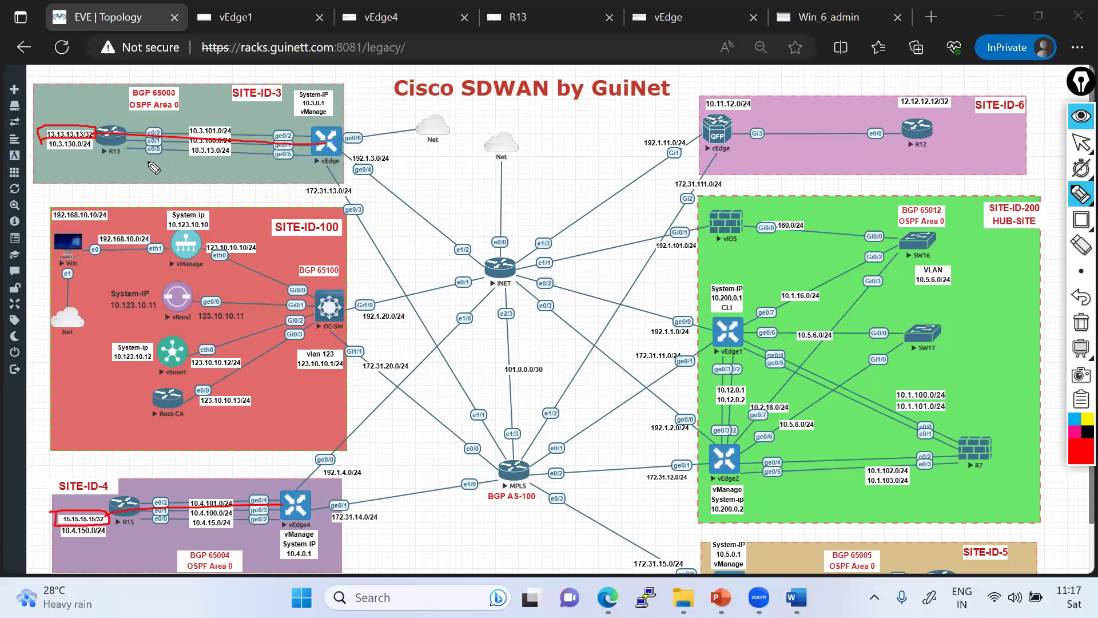
mouse_move(327, 150)
mouse_down()
mouse_move(301, 203)
mouse_move(163, 339)
mouse_up()
mouse_move(287, 493)
mouse_down()
mouse_move(205, 372)
mouse_move(141, 359)
mouse_move(246, 213)
mouse_up()
mouse_move(207, 301)
mouse_down()
mouse_move(149, 341)
mouse_move(194, 413)
mouse_move(152, 289)
mouse_move(127, 361)
mouse_up()
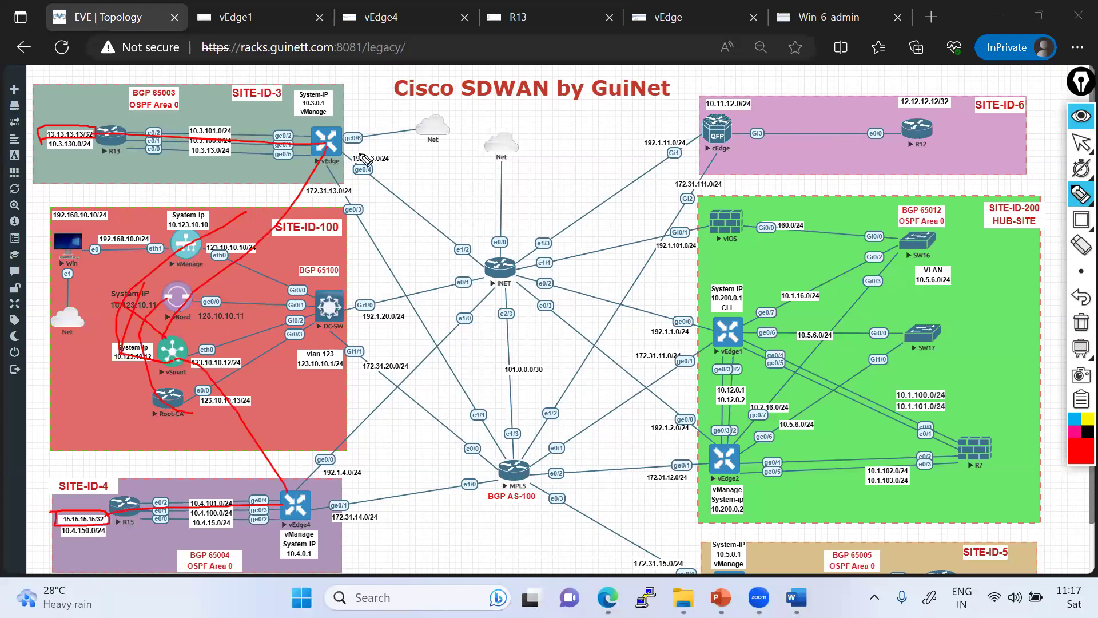
- Trace data paths from R13 and the SITE-ID-3 vEdge through vEdge1 toward SITE-ID-4 and R15
mouse_move(346, 146)
mouse_down()
mouse_move(641, 313)
mouse_move(721, 333)
mouse_up()
mouse_move(693, 375)
mouse_down()
mouse_move(274, 546)
mouse_move(112, 538)
mouse_move(519, 469)
mouse_move(697, 372)
mouse_move(727, 339)
mouse_up()
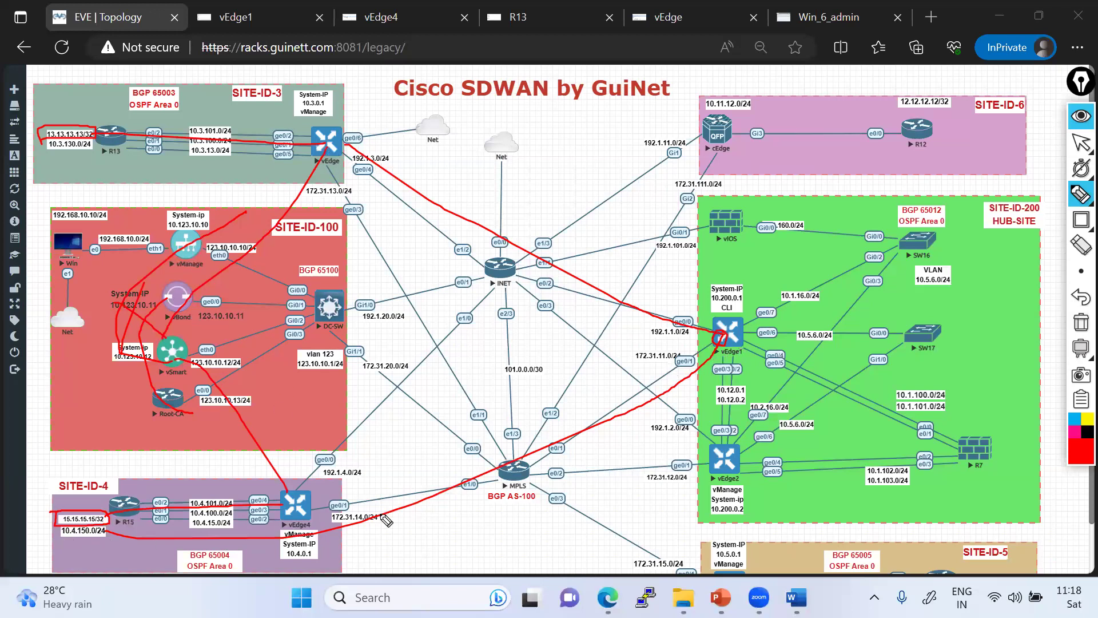
drag(651, 371, 400, 465)
mouse_move(387, 459)
mouse_down()
mouse_move(376, 476)
mouse_move(413, 477)
mouse_up()
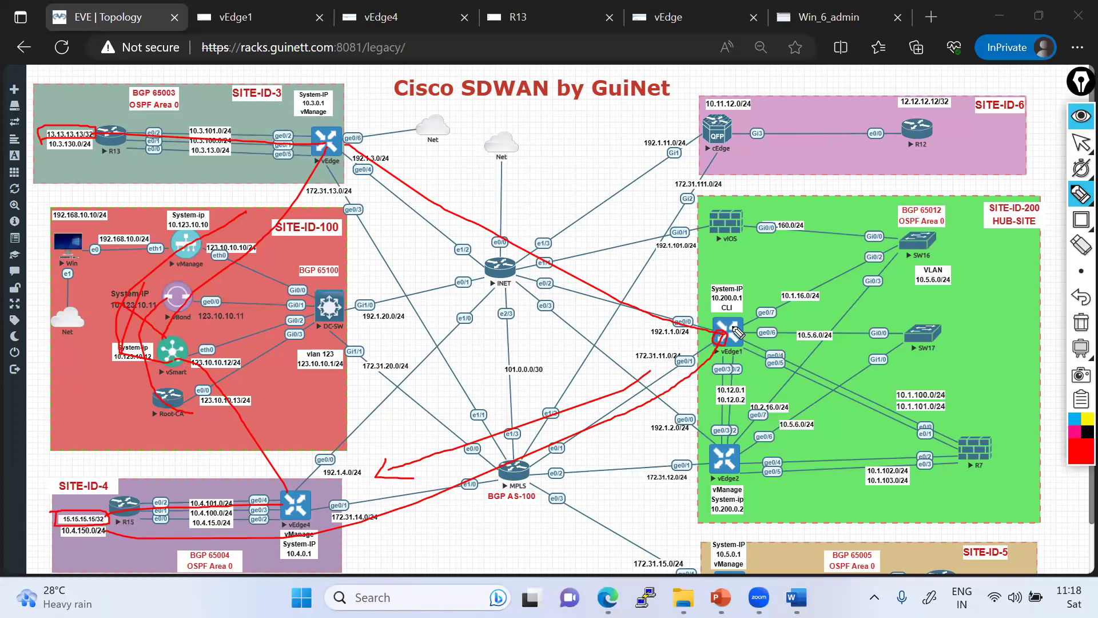
mouse_move(119, 136)
mouse_down()
mouse_move(392, 104)
mouse_move(667, 273)
mouse_up()
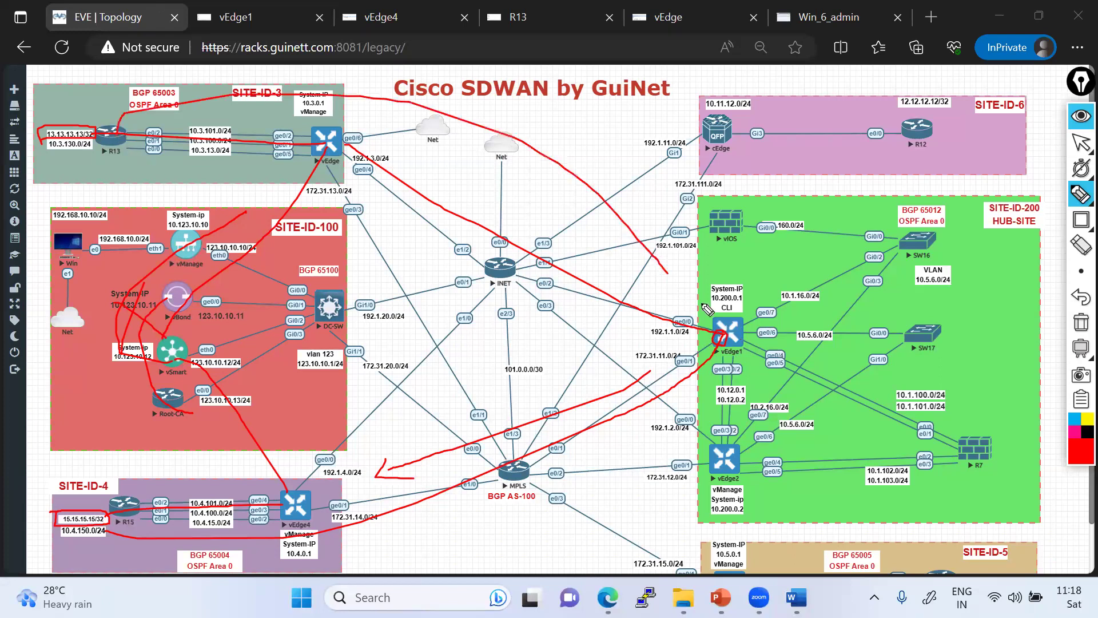
mouse_move(91, 535)
mouse_down()
mouse_move(112, 547)
mouse_move(770, 351)
mouse_move(750, 337)
mouse_up()
- Trace return paths from vEdge1 back to the SITE-ID-3 vEdge and R13, plus 192.1.4.0/24
mouse_move(680, 350)
mouse_down()
mouse_move(389, 485)
mouse_move(280, 522)
mouse_up()
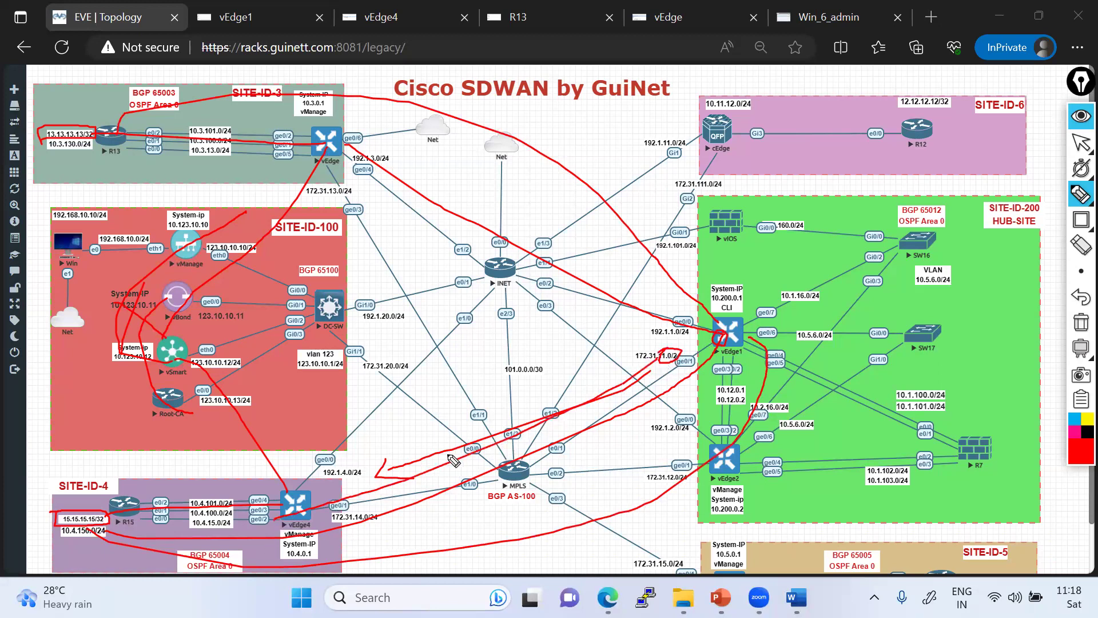
mouse_move(712, 336)
mouse_down()
mouse_move(486, 260)
mouse_move(326, 166)
mouse_up()
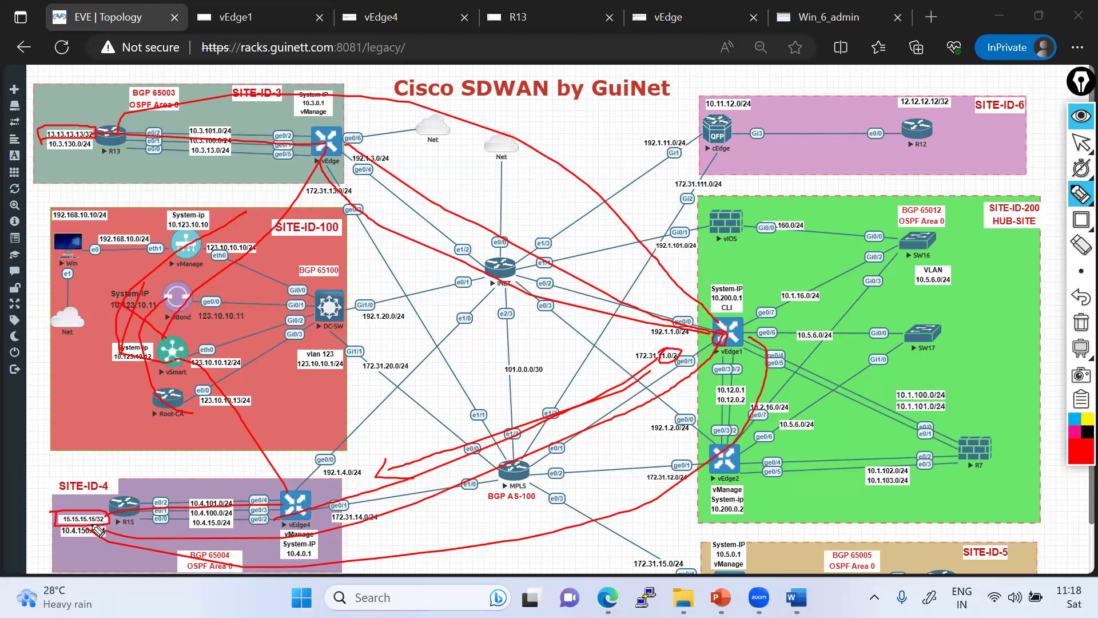
drag(20, 138, 98, 139)
mouse_move(366, 474)
mouse_down()
mouse_move(700, 350)
mouse_move(707, 373)
mouse_up()
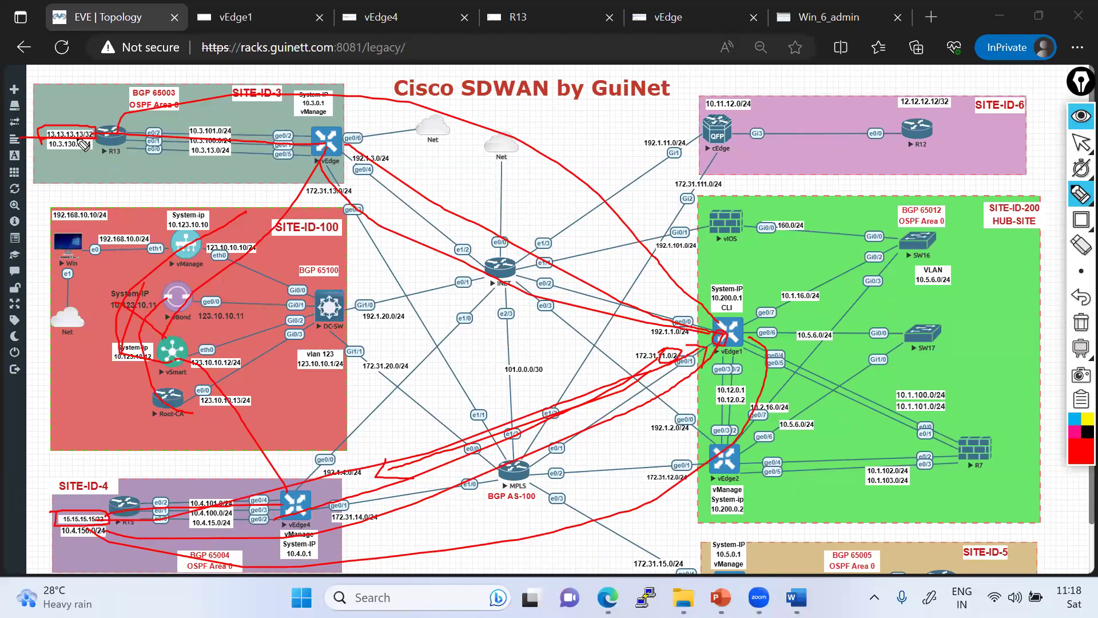
drag(410, 186, 134, 143)
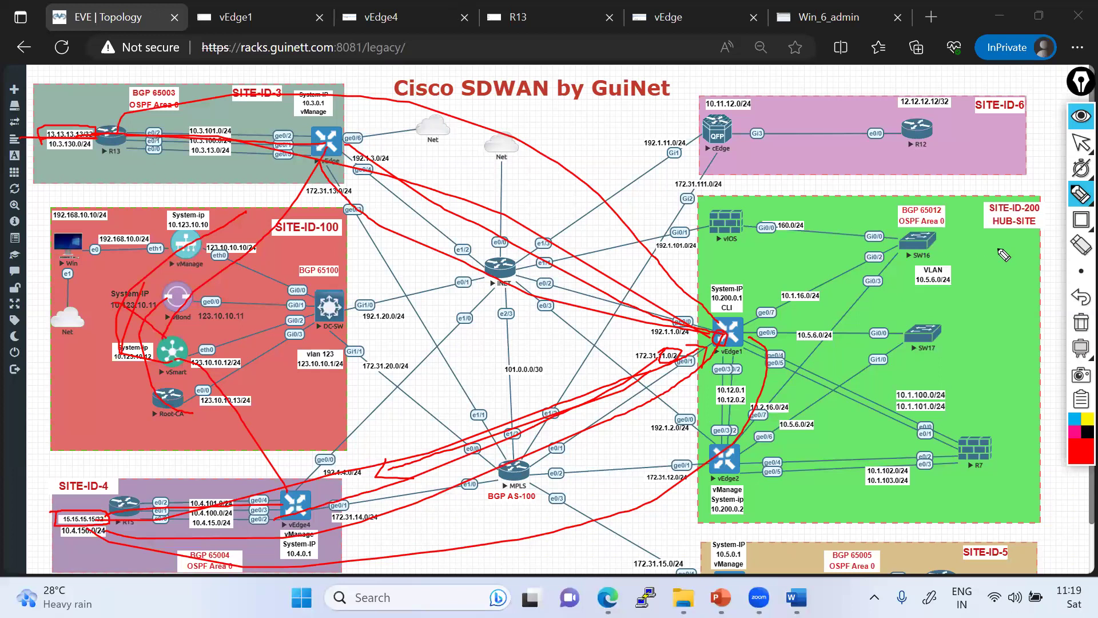
- Circle the SITE-ID-200 HUB-SITE label, bracket vEdge1 and vEdge2, then clear all ink
mouse_move(1010, 188)
mouse_down()
mouse_move(1041, 195)
mouse_move(1016, 243)
mouse_move(1043, 198)
mouse_move(968, 234)
mouse_up()
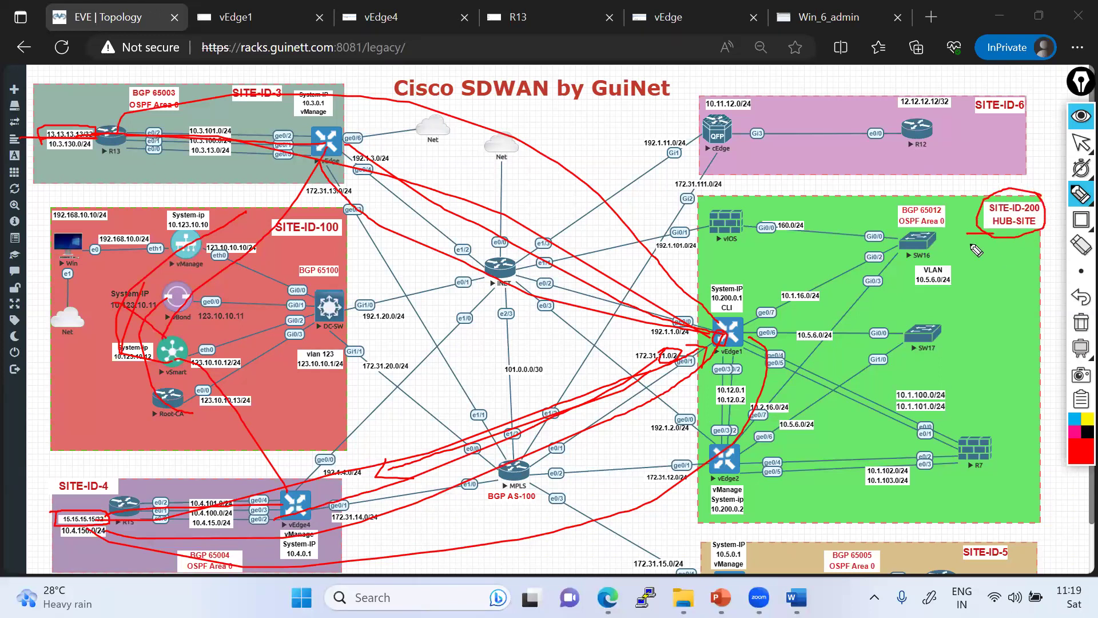
mouse_move(689, 226)
mouse_down()
mouse_move(686, 518)
mouse_move(764, 297)
mouse_move(688, 245)
mouse_up()
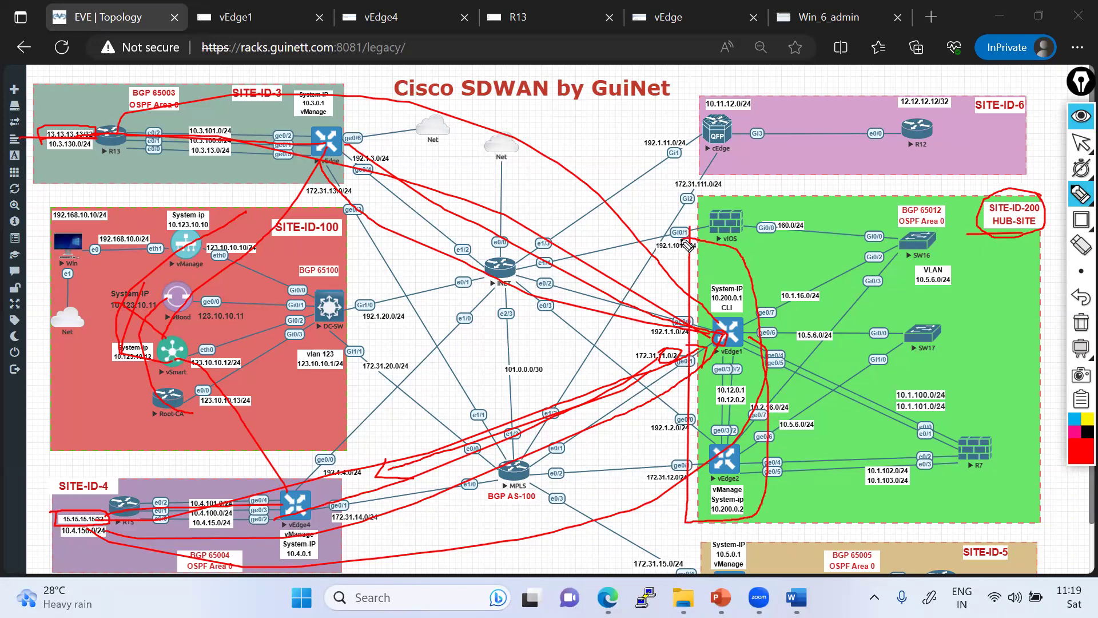
click(1080, 327)
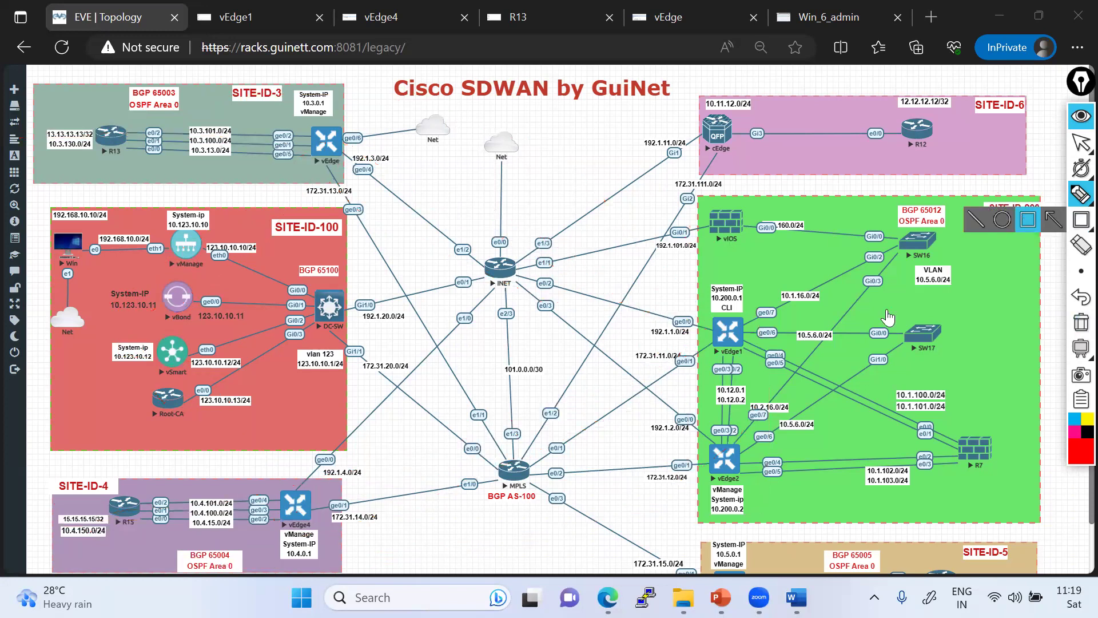
- Box vEdge1/vEdge2, the SITE-ID-3 vEdge, vEdge4/cEdge and the HUB-SITE label, then erase the boxes
mouse_move(689, 271)
mouse_down()
mouse_move(768, 501)
mouse_move(765, 526)
mouse_up()
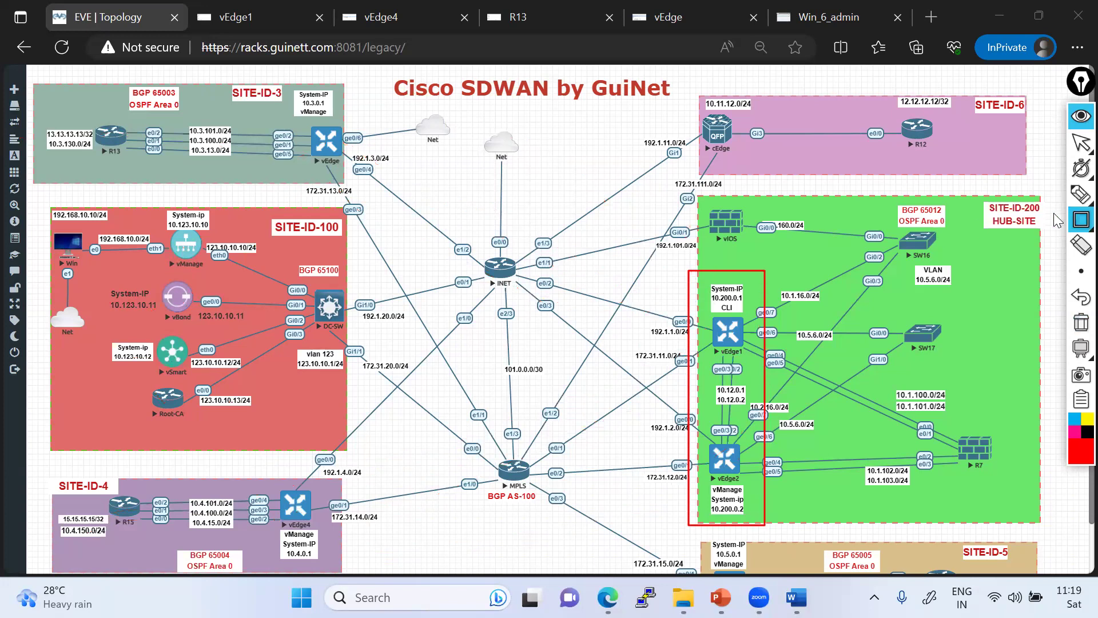
click(1080, 220)
click(1017, 226)
drag(303, 117, 347, 169)
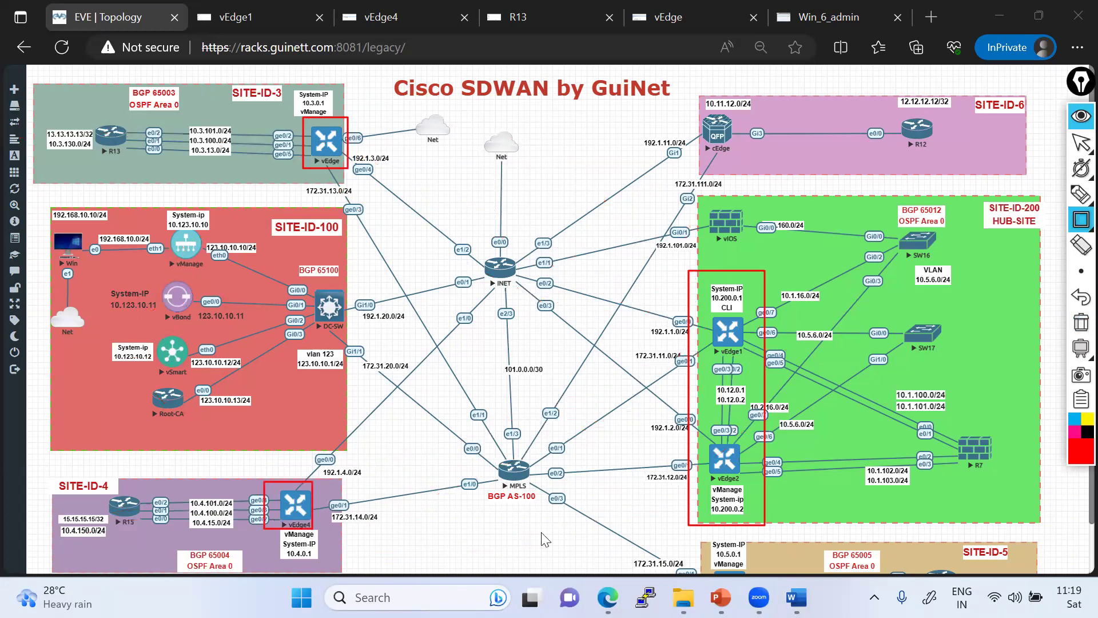
drag(699, 104, 729, 156)
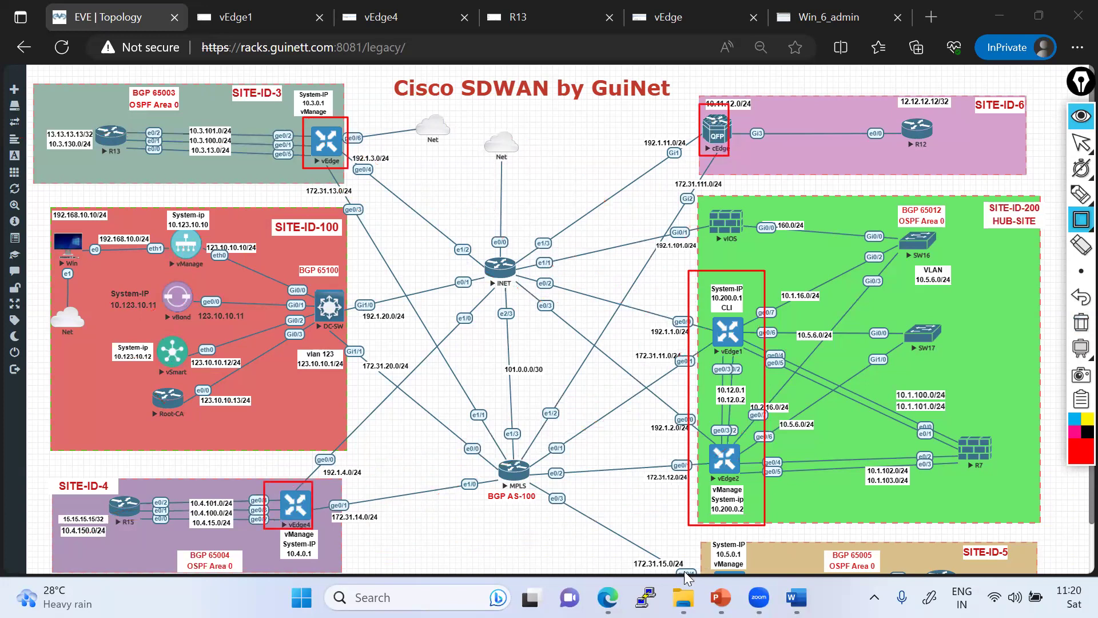
drag(951, 187, 1048, 255)
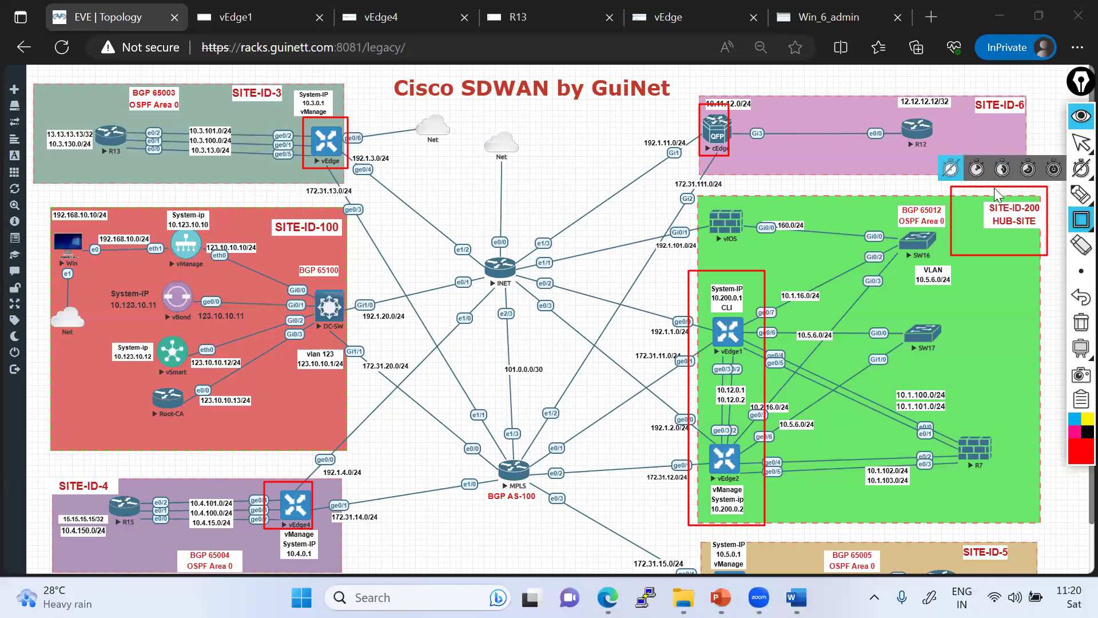
mouse_move(1078, 143)
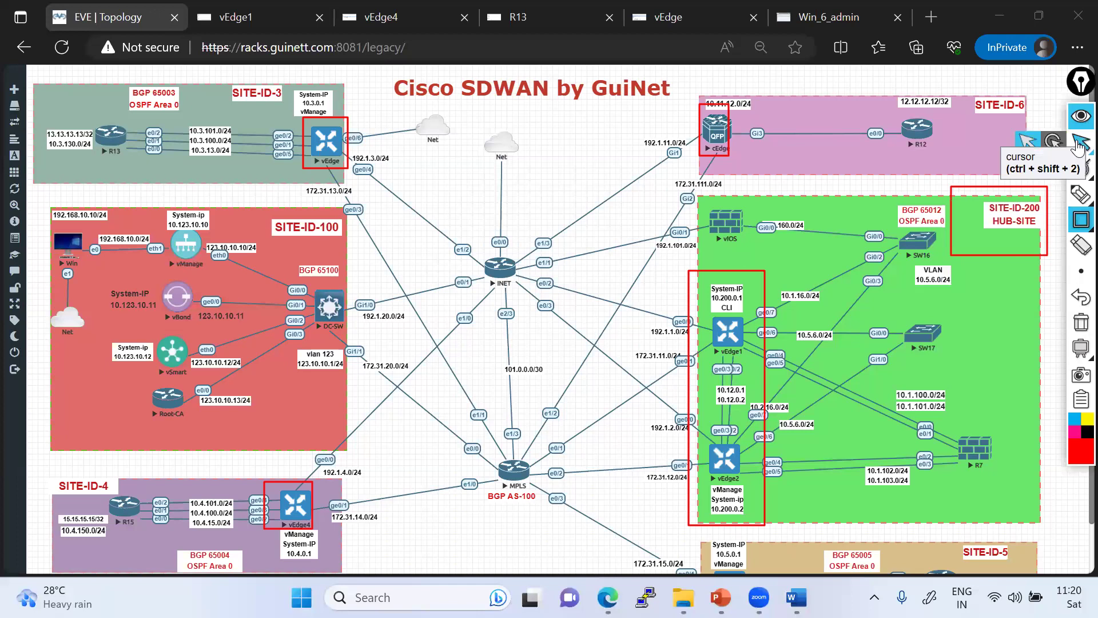
click(1080, 330)
- Trace R13 and R15 to their spoke vEdges, circle 10.3.130.0/24 and 10.4.150.0/24, cross out BGP 65100
mouse_move(1081, 195)
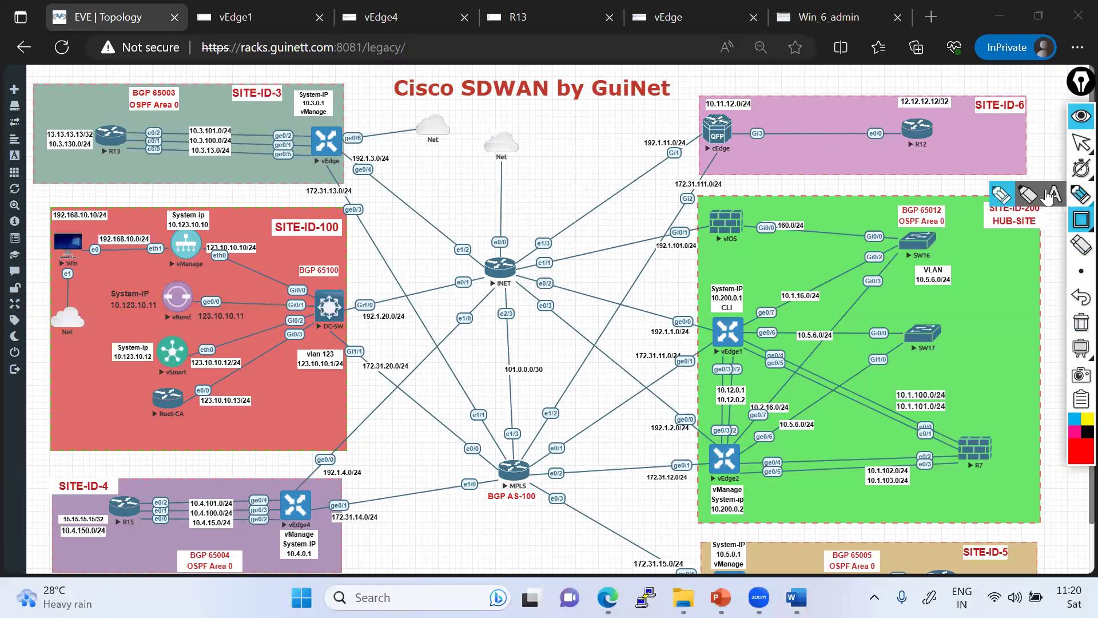
click(1004, 196)
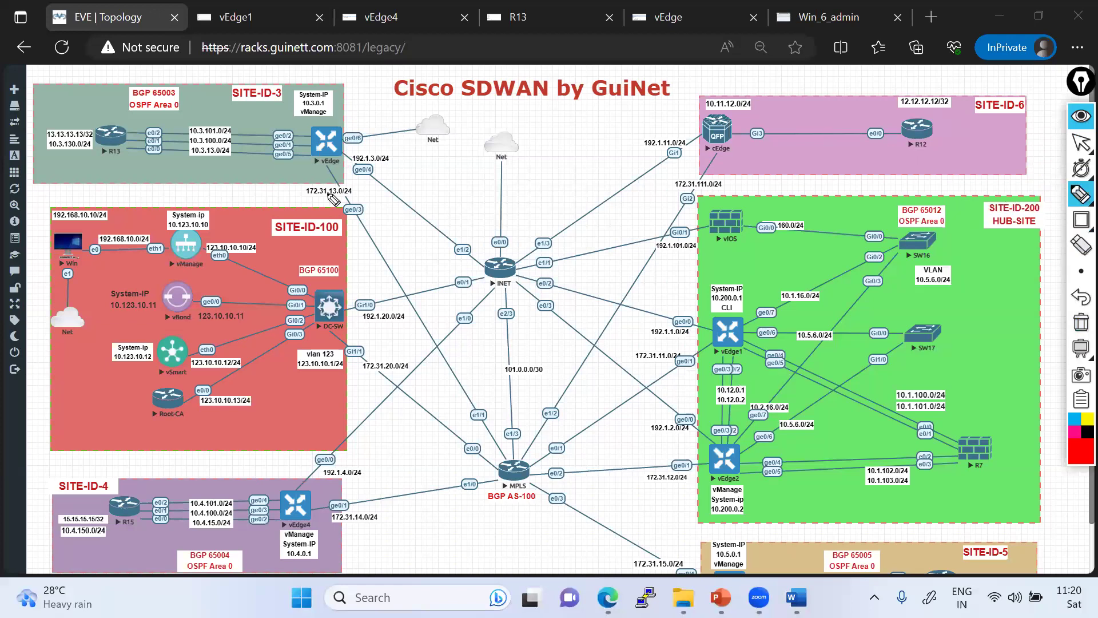
mouse_move(113, 158)
mouse_down()
mouse_move(318, 156)
mouse_move(313, 167)
mouse_up()
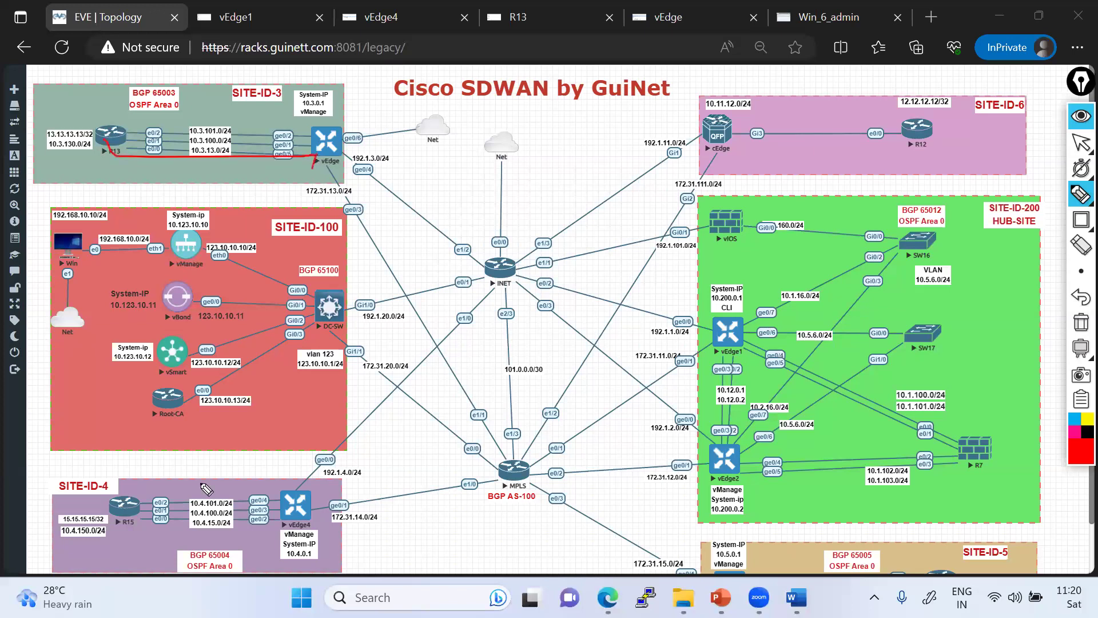
mouse_move(130, 516)
mouse_down()
mouse_move(212, 534)
mouse_move(312, 532)
mouse_up()
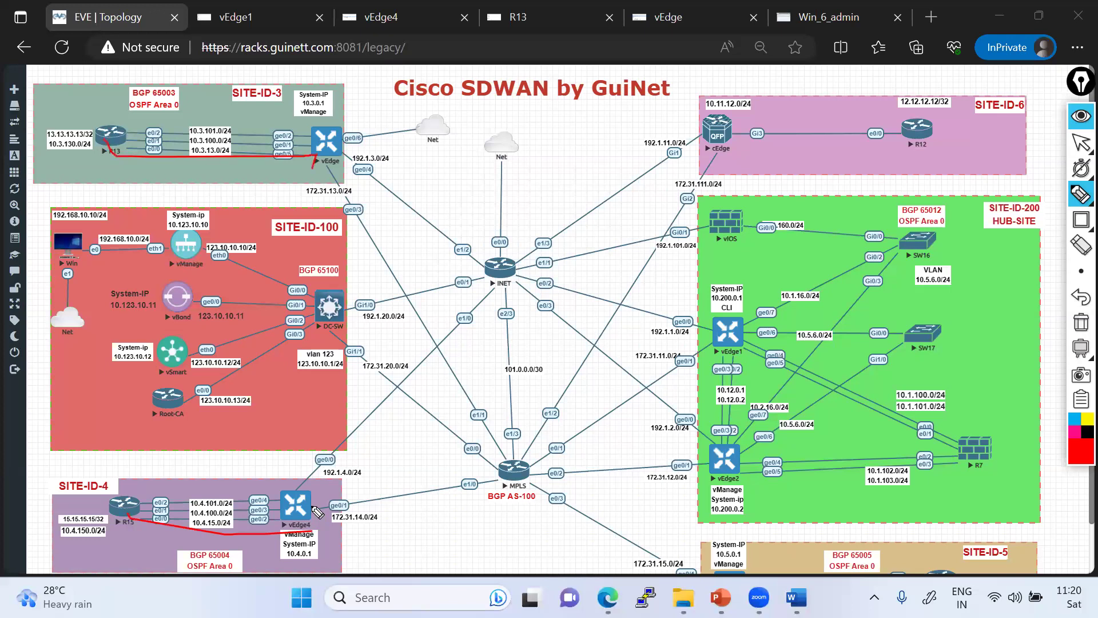
mouse_move(296, 510)
mouse_down()
mouse_move(319, 496)
mouse_move(346, 397)
mouse_move(339, 157)
mouse_up()
drag(92, 146, 63, 137)
mouse_move(86, 526)
mouse_down()
mouse_move(98, 543)
mouse_move(92, 523)
mouse_move(297, 518)
mouse_move(327, 501)
mouse_move(348, 379)
mouse_move(317, 155)
mouse_move(341, 270)
mouse_move(383, 296)
mouse_up()
drag(372, 246, 341, 277)
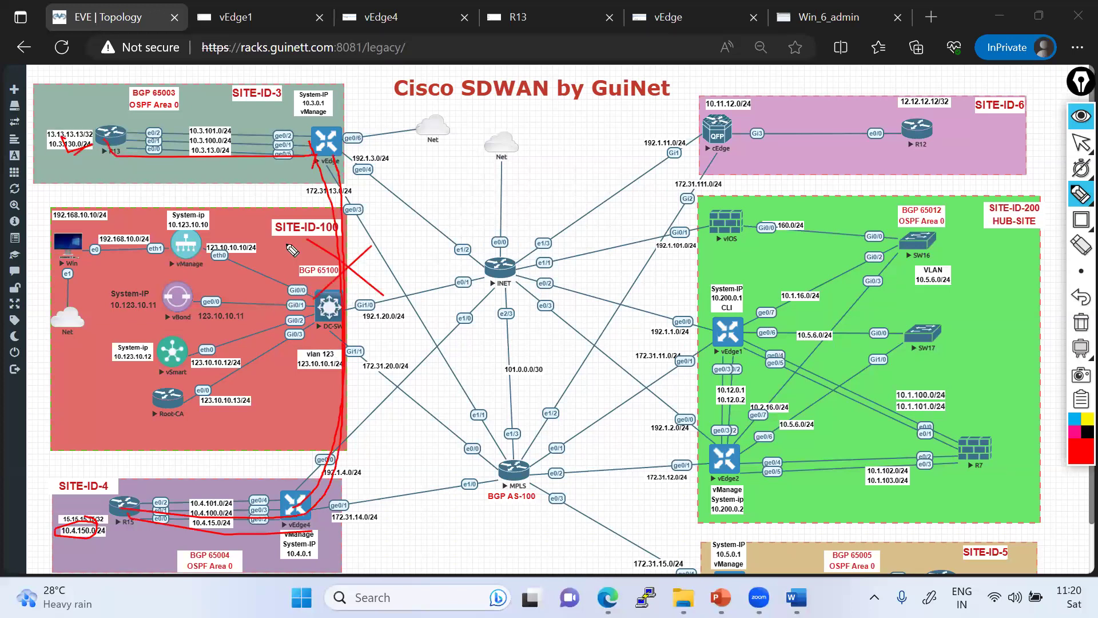
- Draw red paths from the SITE-ID-3 vEdge, vEdge4 and R15 to hub vEdge1, with return arrows
drag(318, 136, 750, 332)
mouse_move(299, 523)
mouse_down()
mouse_move(621, 398)
mouse_move(722, 345)
mouse_up()
drag(164, 529, 718, 360)
mouse_move(309, 166)
mouse_down()
mouse_move(733, 322)
mouse_move(705, 342)
mouse_move(746, 311)
mouse_up()
mouse_move(668, 313)
mouse_down()
mouse_move(684, 341)
mouse_move(630, 374)
mouse_move(623, 362)
mouse_move(635, 377)
mouse_up()
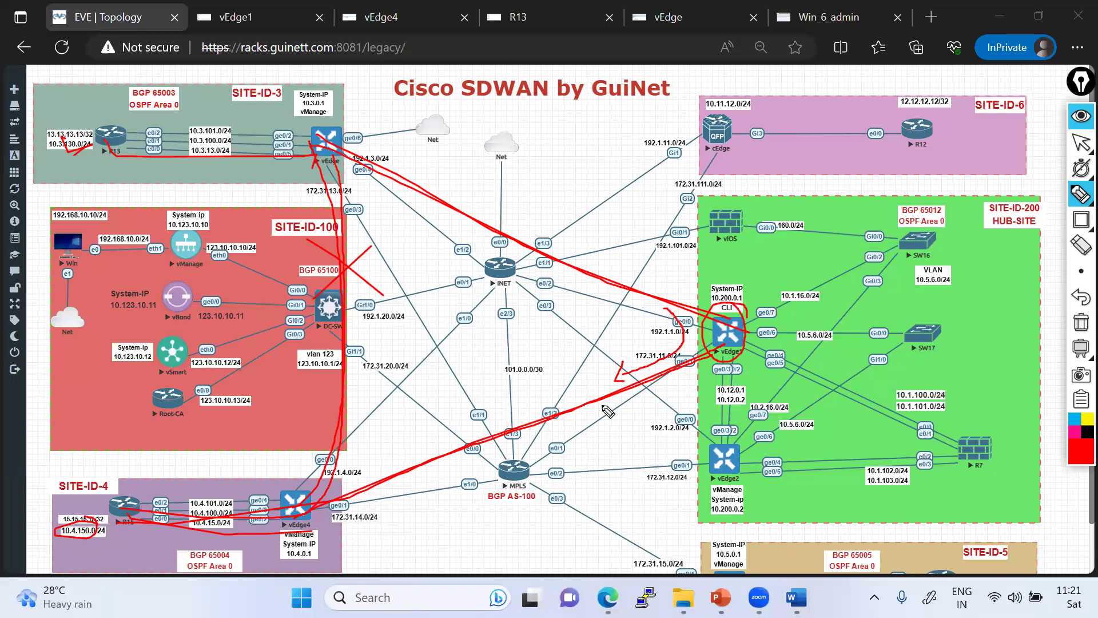
mouse_move(568, 388)
mouse_down()
mouse_move(631, 339)
mouse_move(596, 295)
mouse_up()
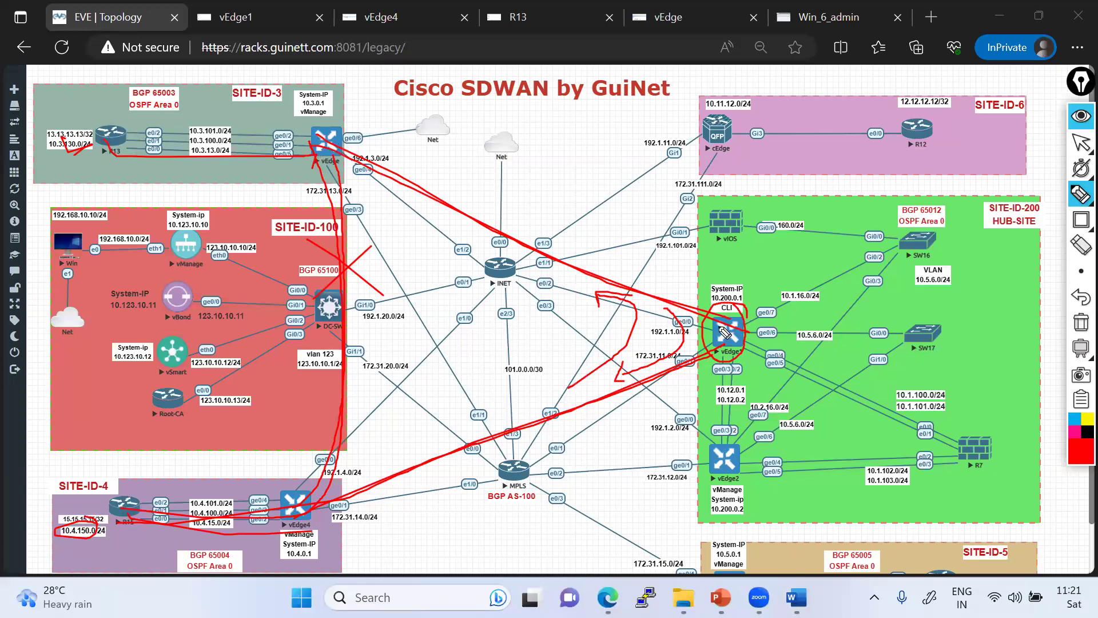
drag(251, 132, 312, 145)
click(1081, 219)
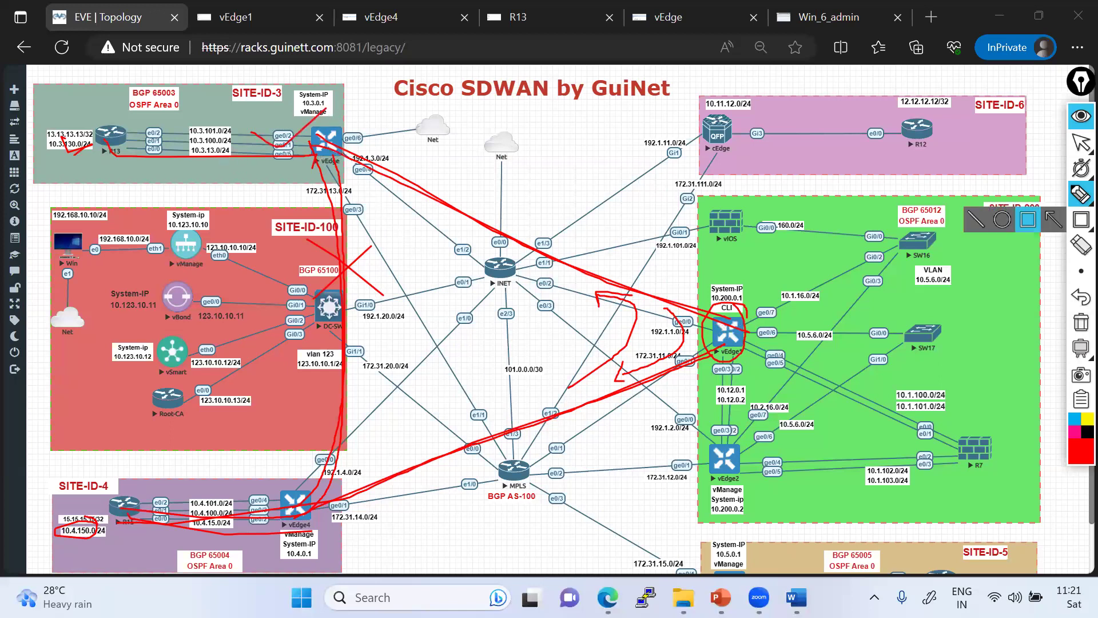
click(1080, 146)
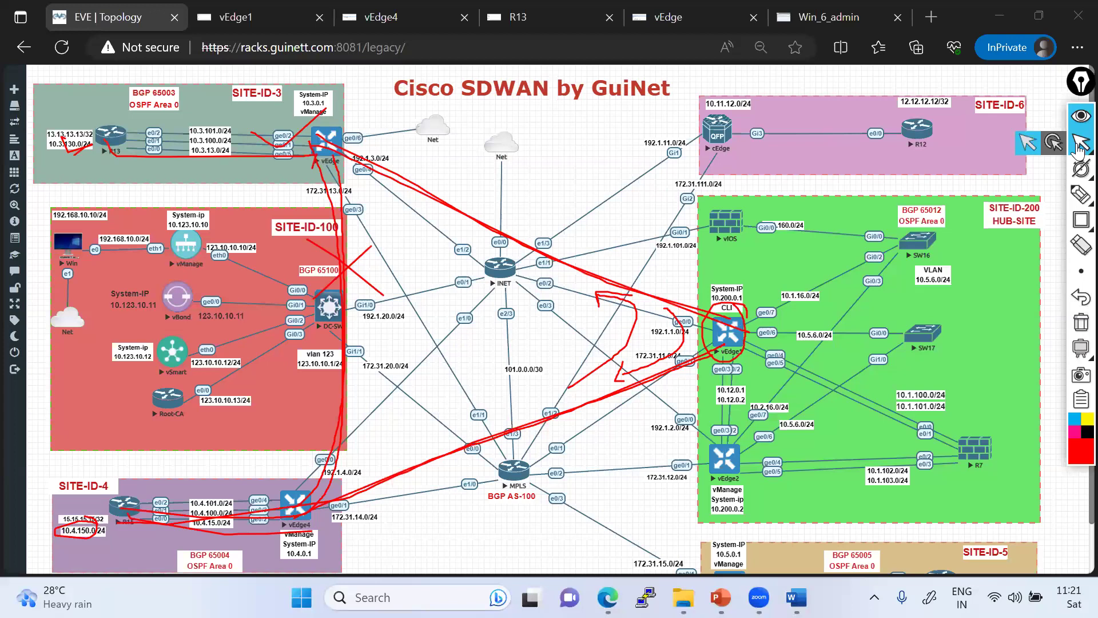
- Add the note 'Default/Route- Hub & Spoke' and 'TLOC - default', then clear all red markings
mouse_move(1081, 195)
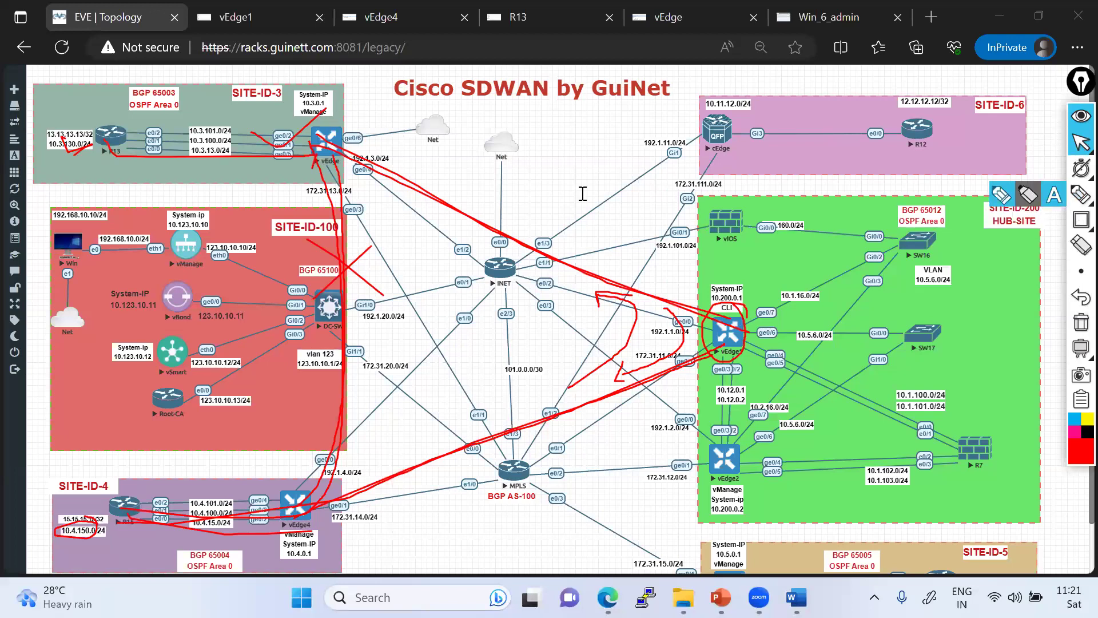
click(544, 146)
text(Default)
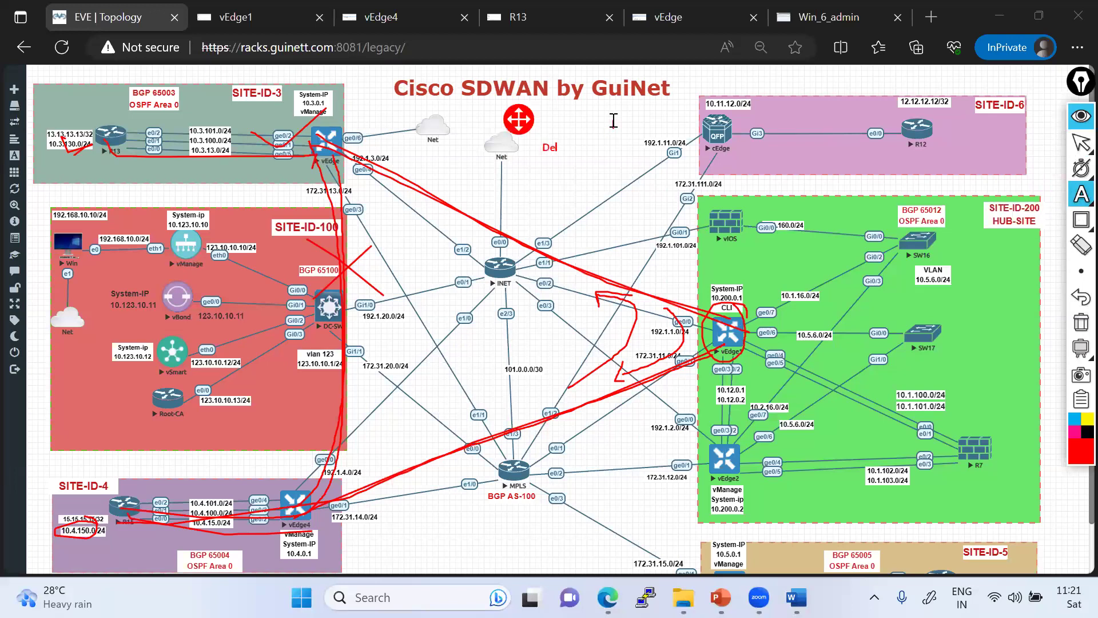
text(- H)
key(BackSpace)
text(ub & Spoke Route- Hub)
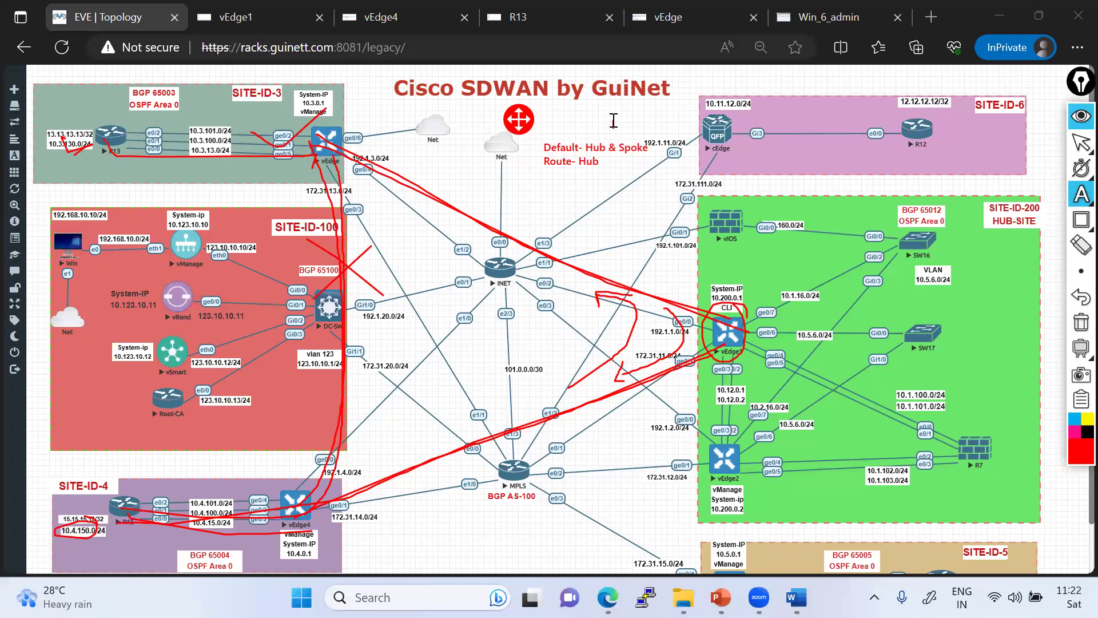
text( & Spoke)
key(Return)
text(TLOC - default)
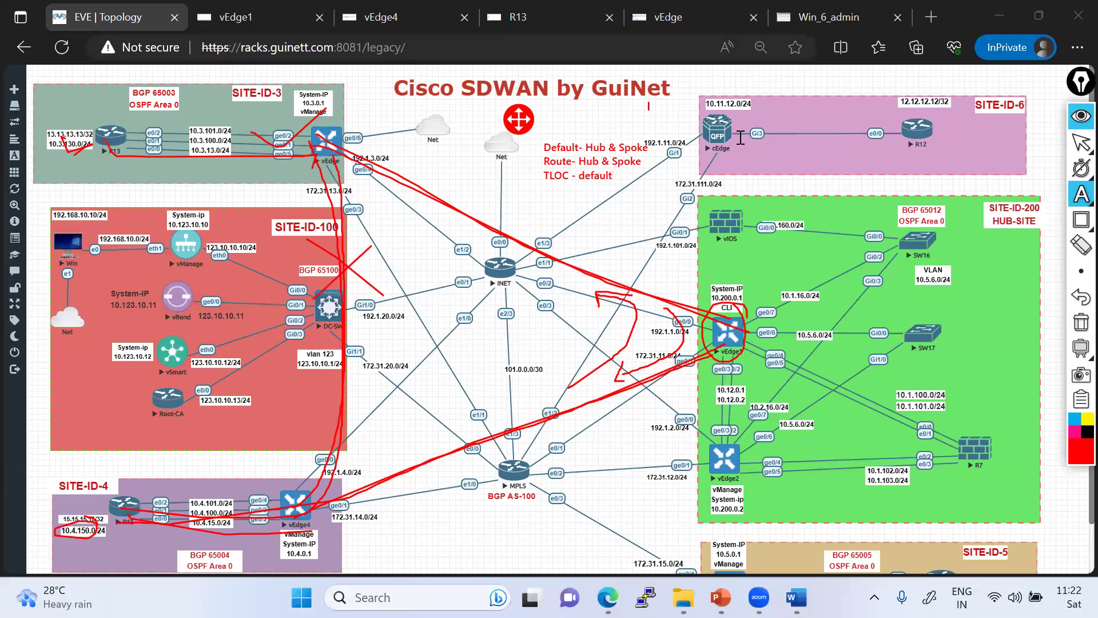
click(1081, 322)
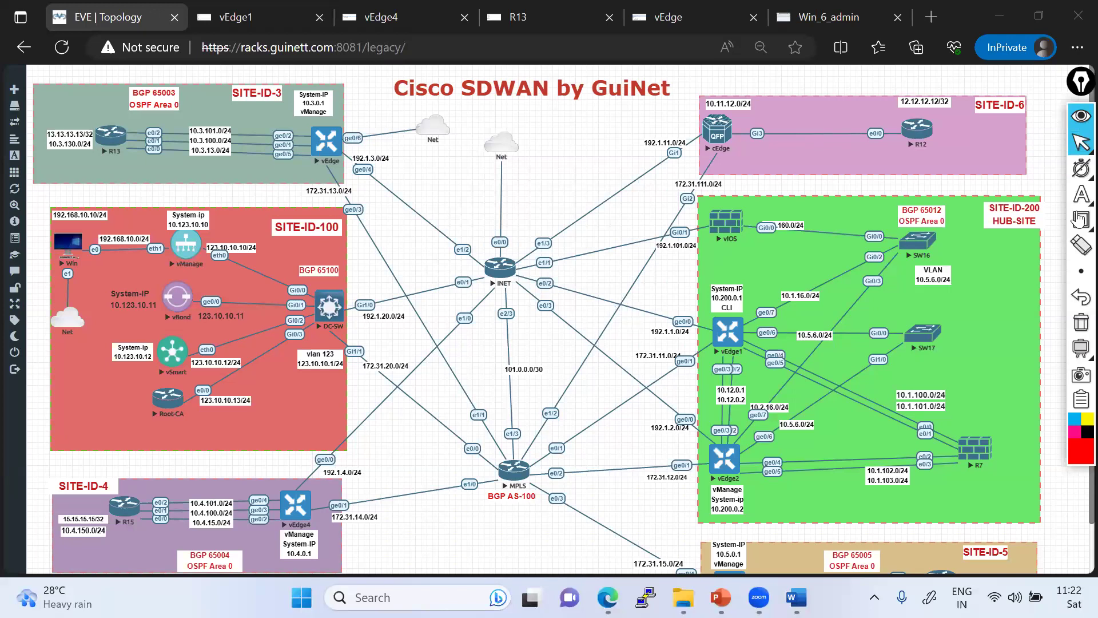
- In vManage, open the Centralized Policy Topology list and the HUB-AND-SPOKE entry's actions menu
click(1028, 195)
click(1075, 146)
click(839, 18)
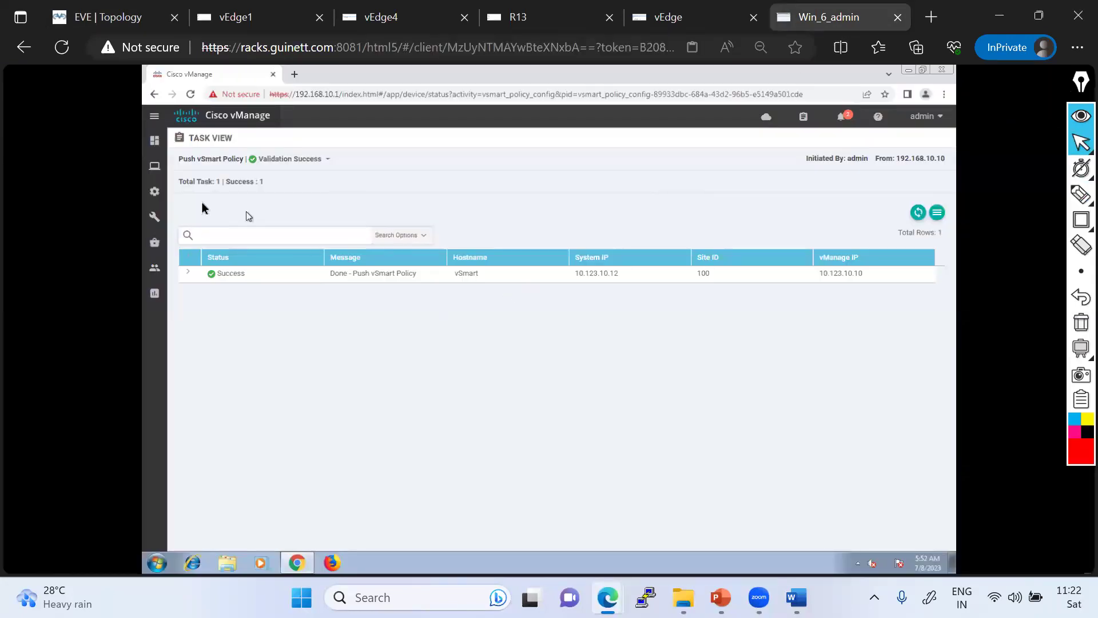
mouse_move(154, 191)
click(196, 319)
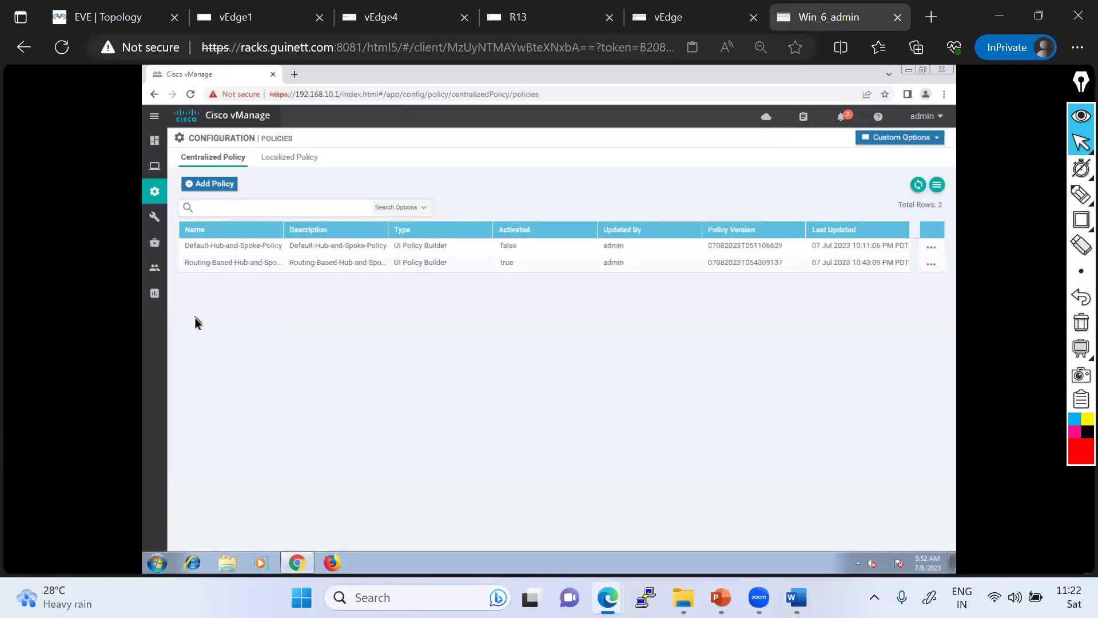
click(884, 139)
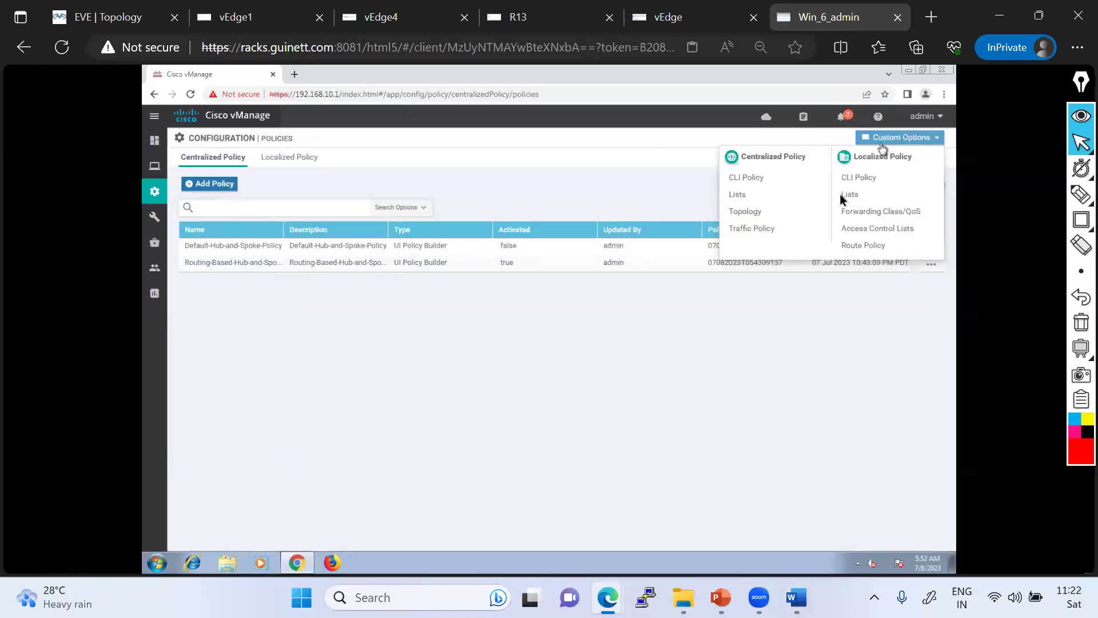
click(746, 211)
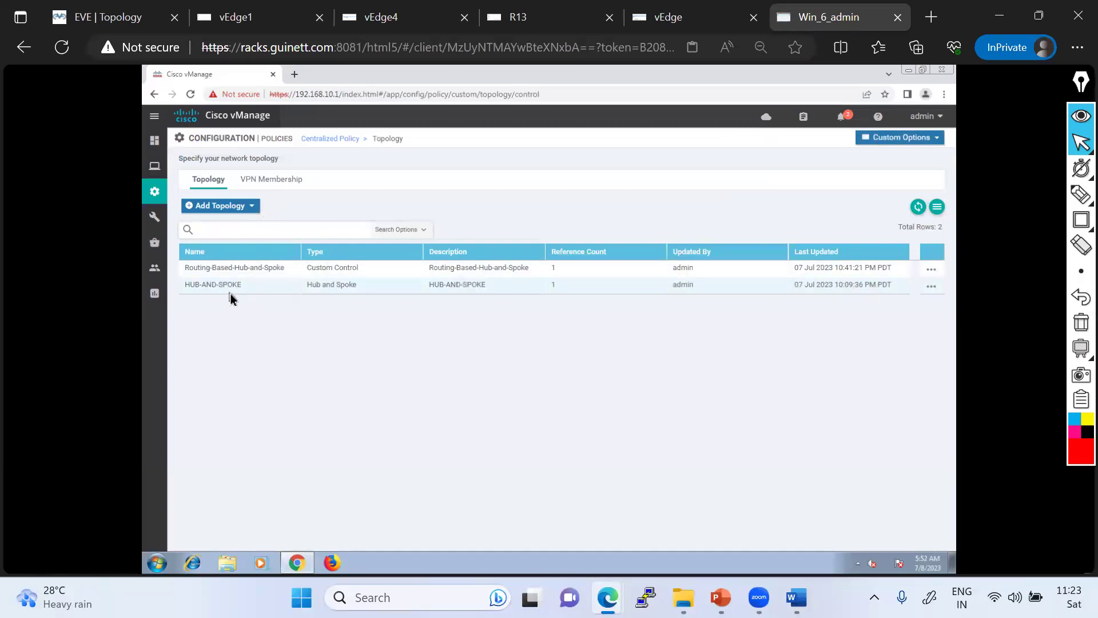
click(931, 291)
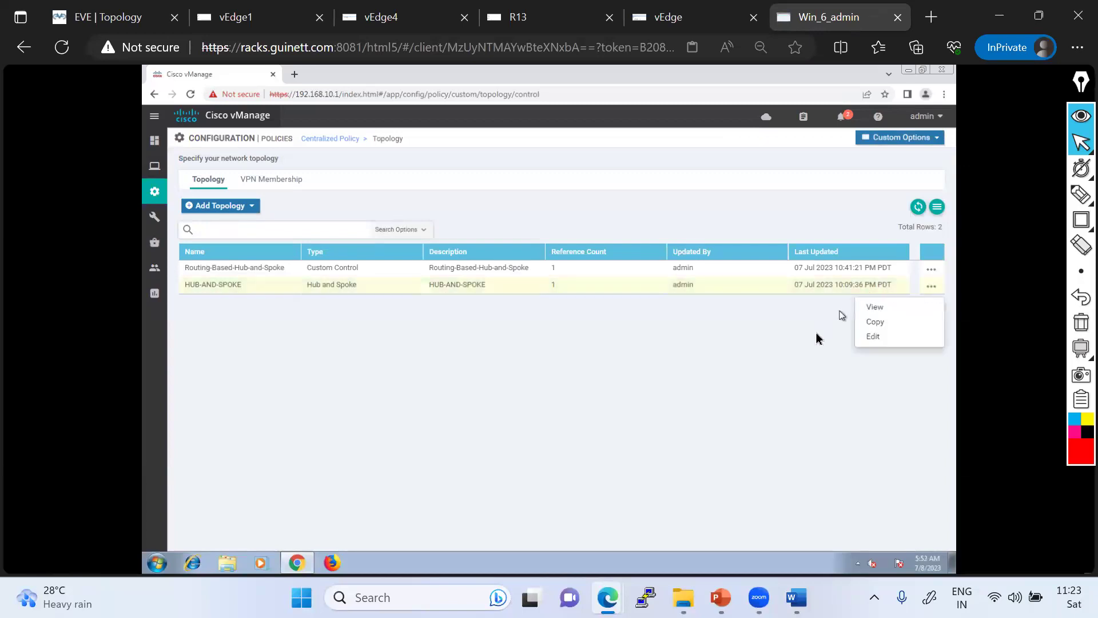
click(930, 274)
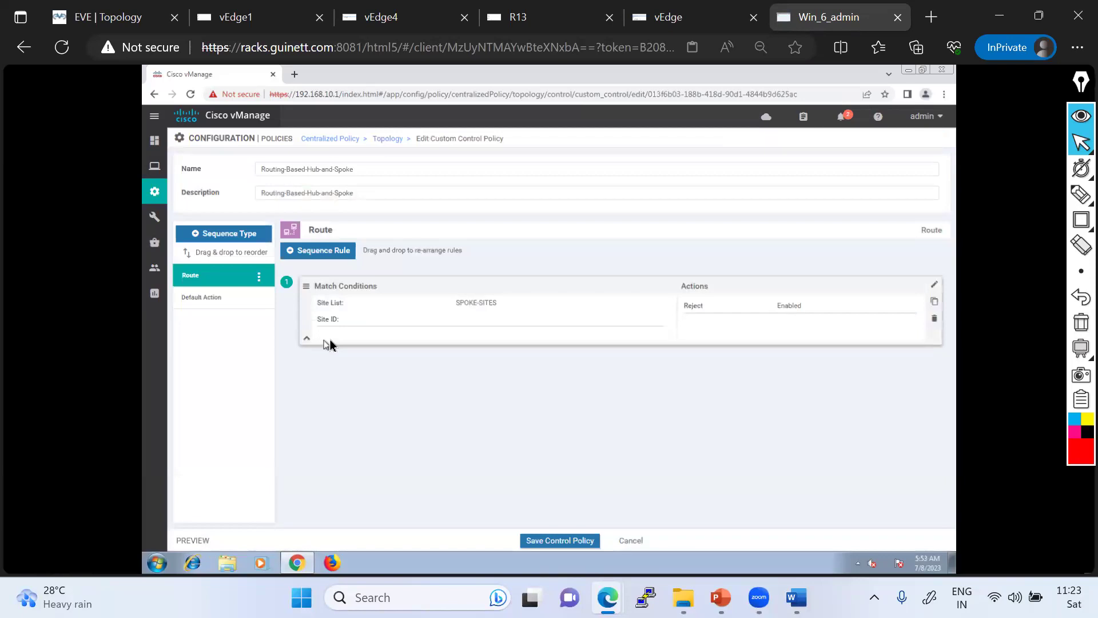
click(936, 287)
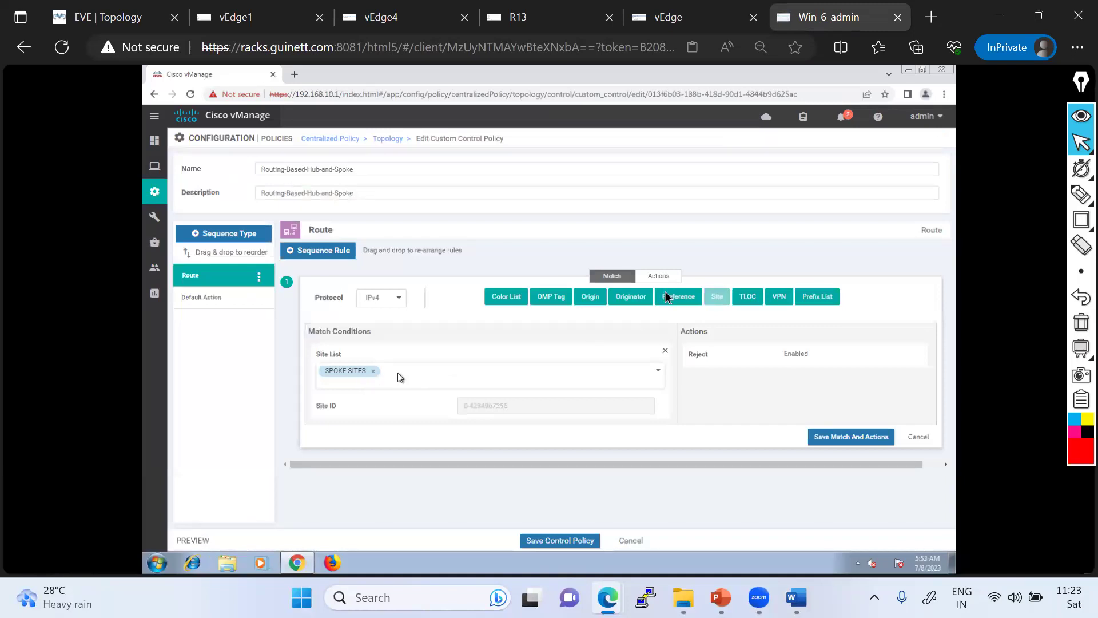
click(658, 277)
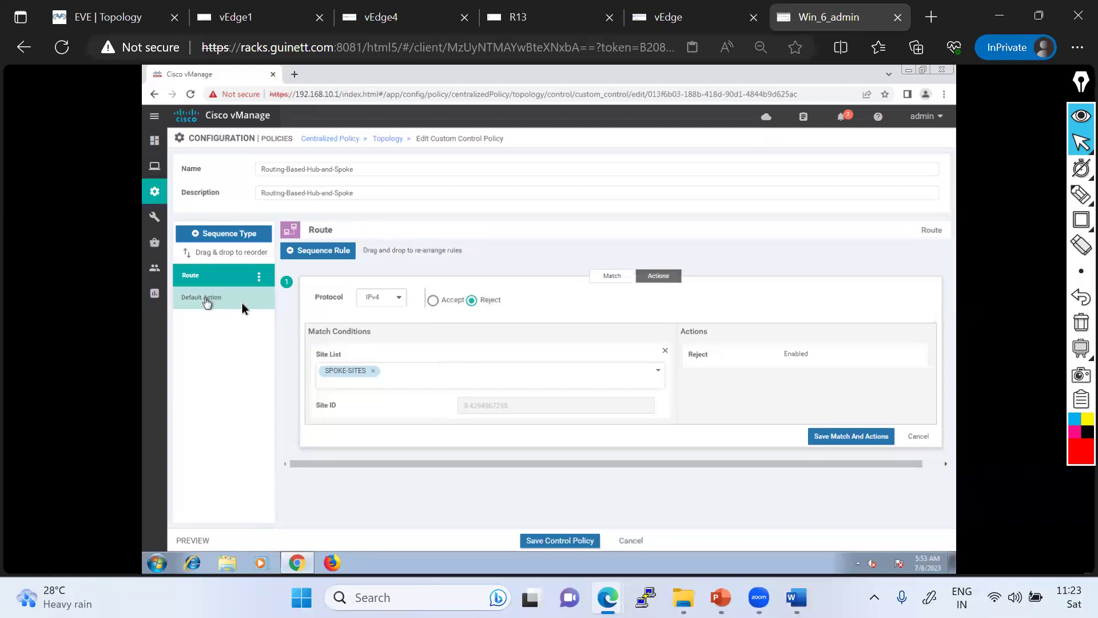
click(918, 437)
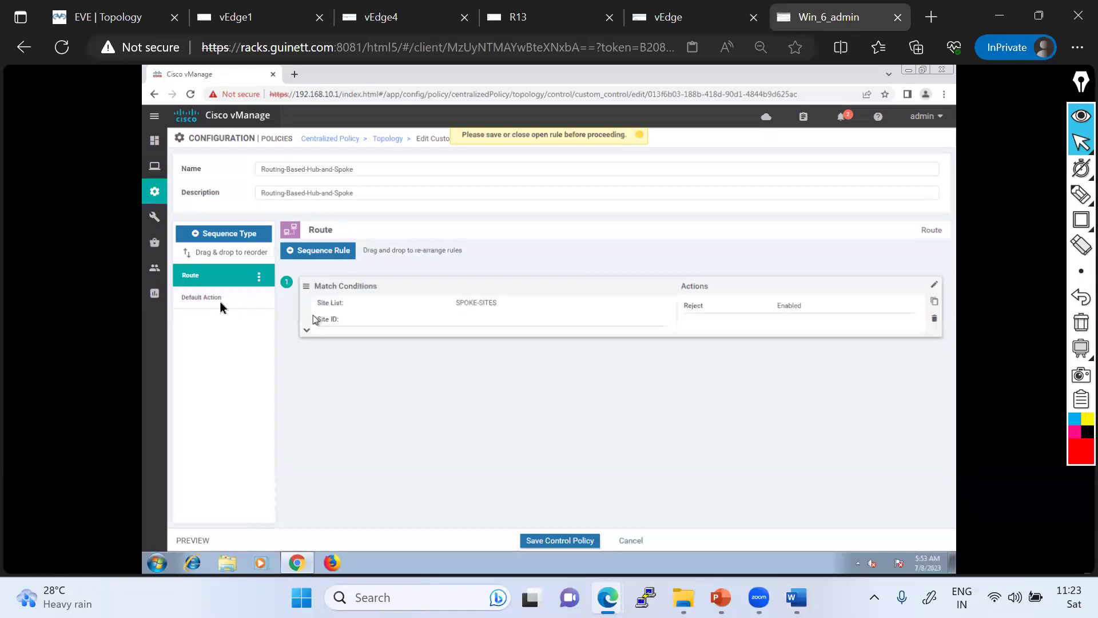
click(252, 302)
click(935, 262)
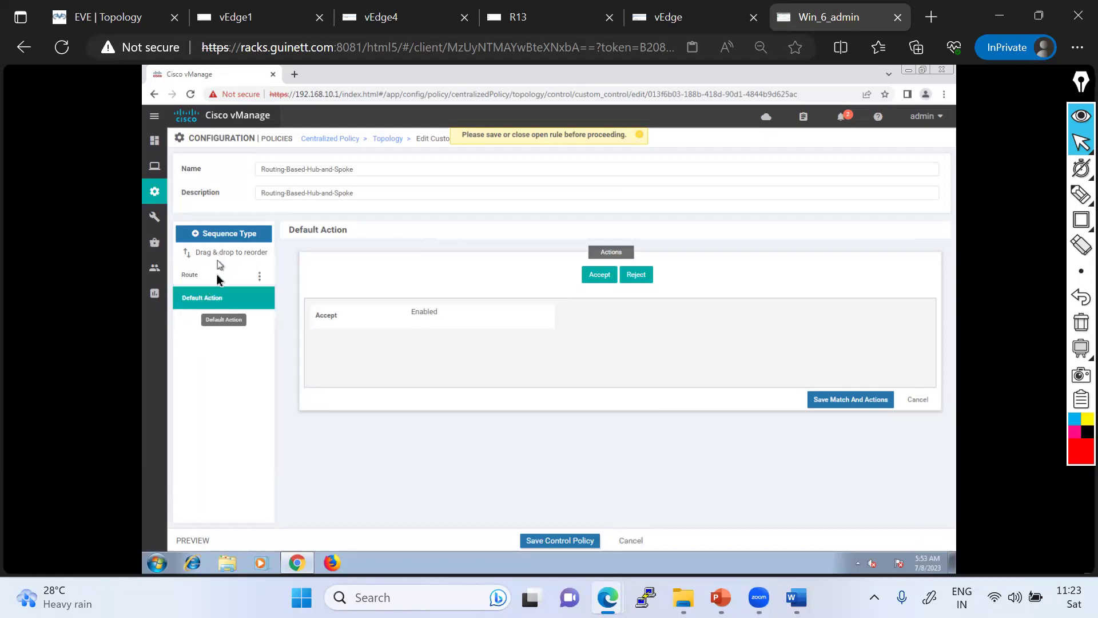
click(917, 400)
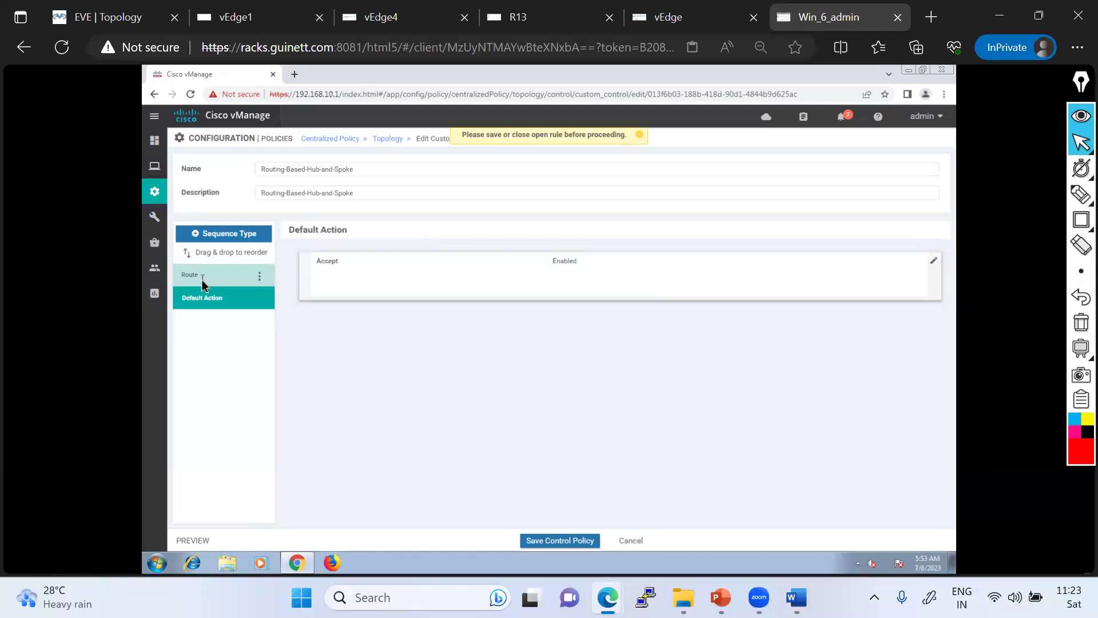
click(220, 280)
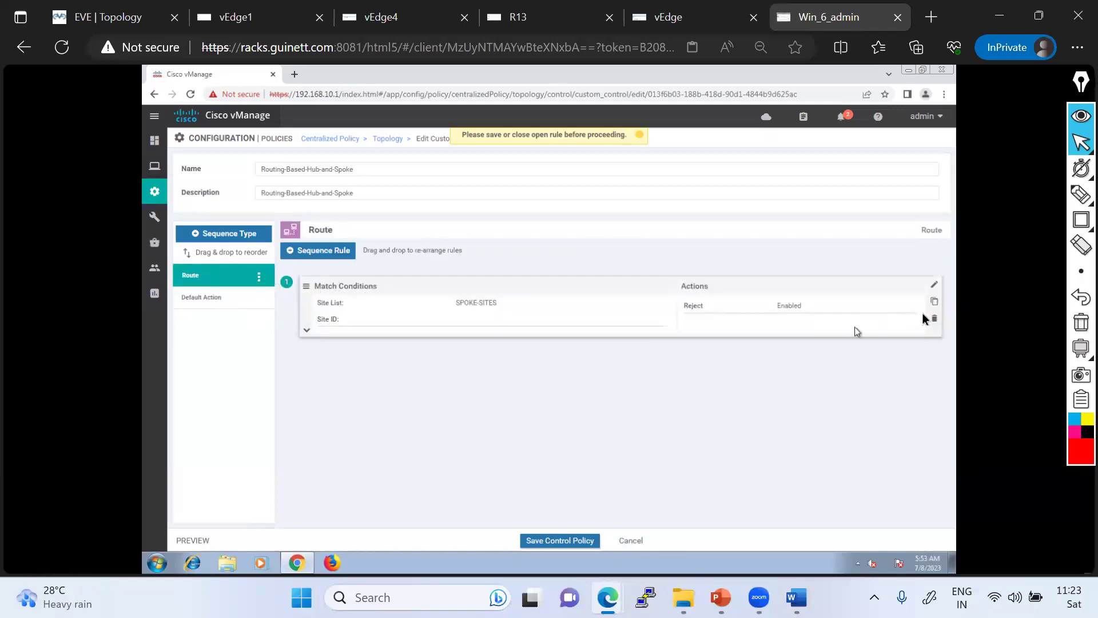
click(935, 289)
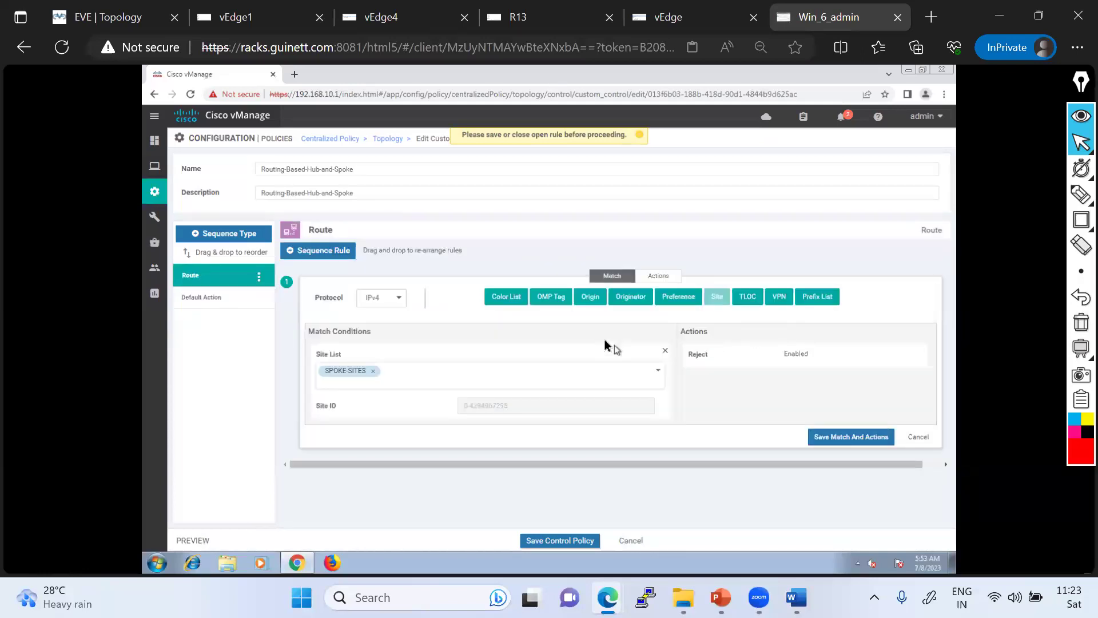
click(664, 280)
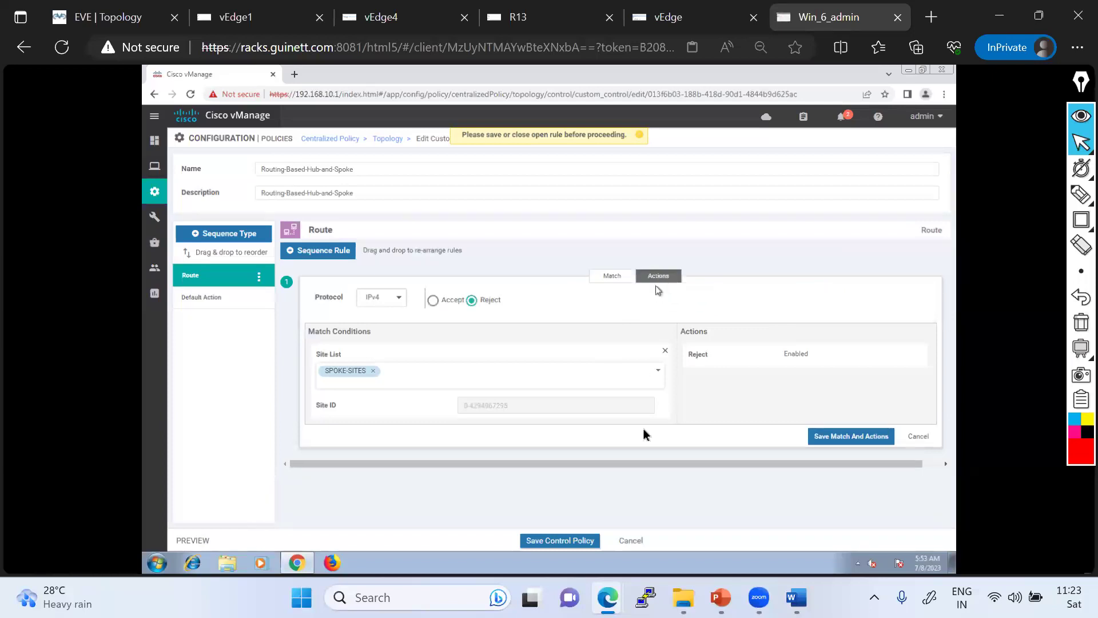
click(638, 540)
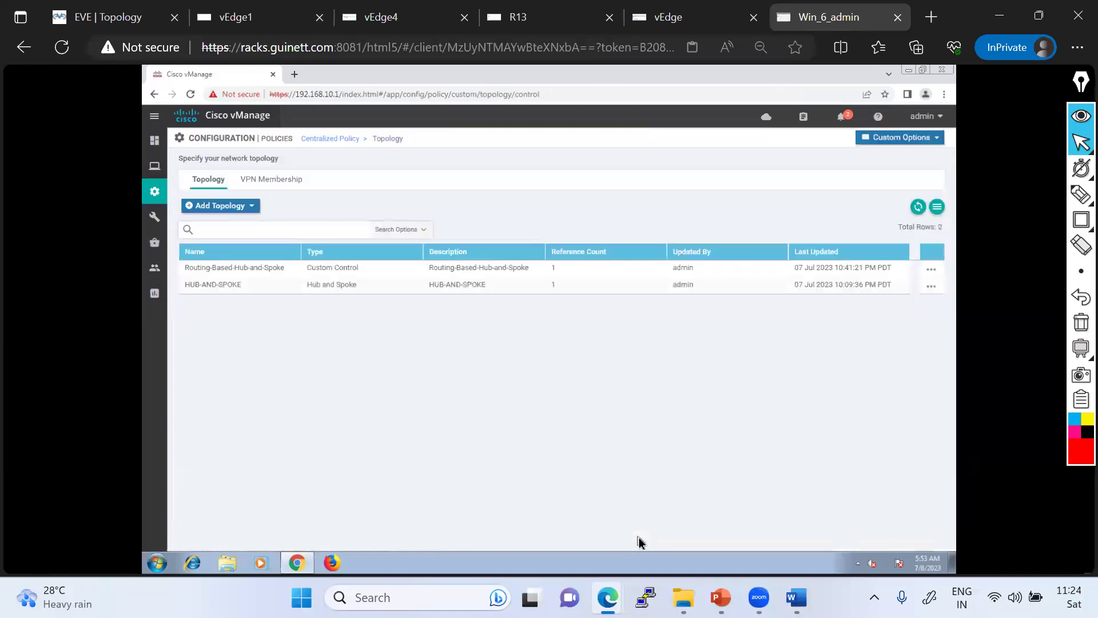